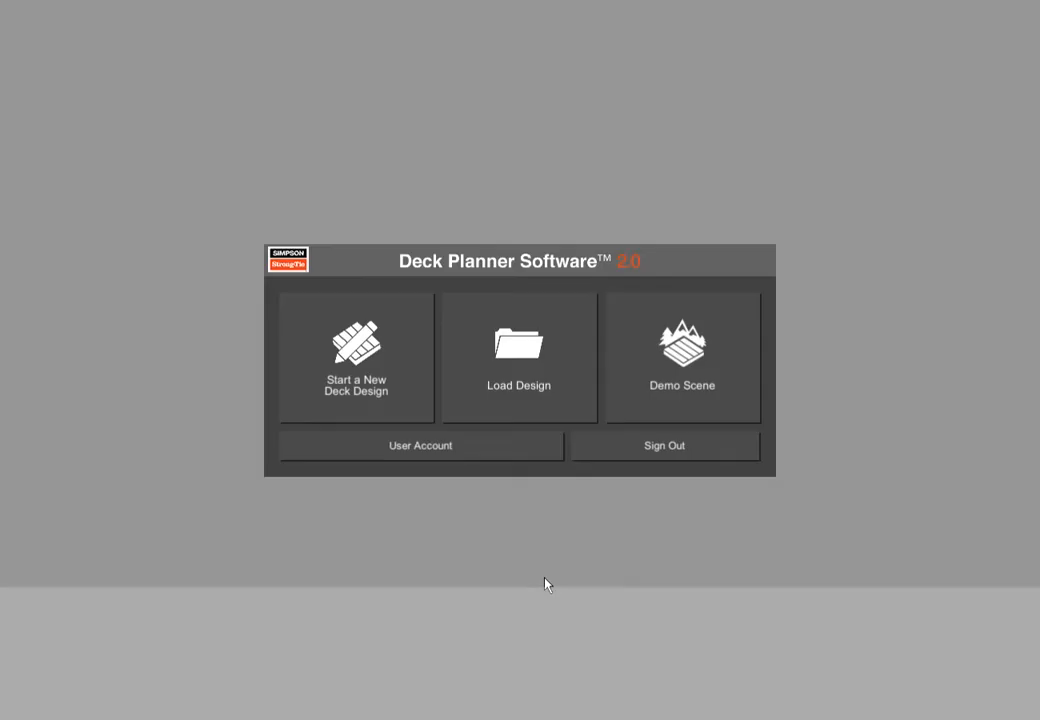
Step: Start a new deck design and set its width to 25 ft, depth to 17 ft and height to 3 ft
click(358, 352)
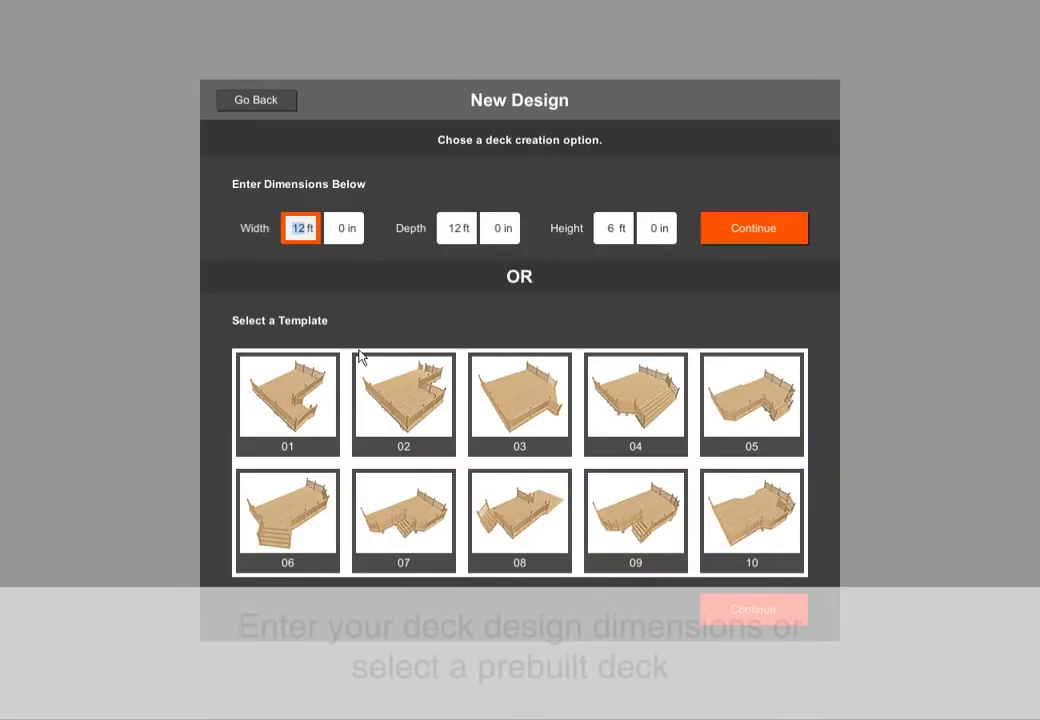
click(305, 232)
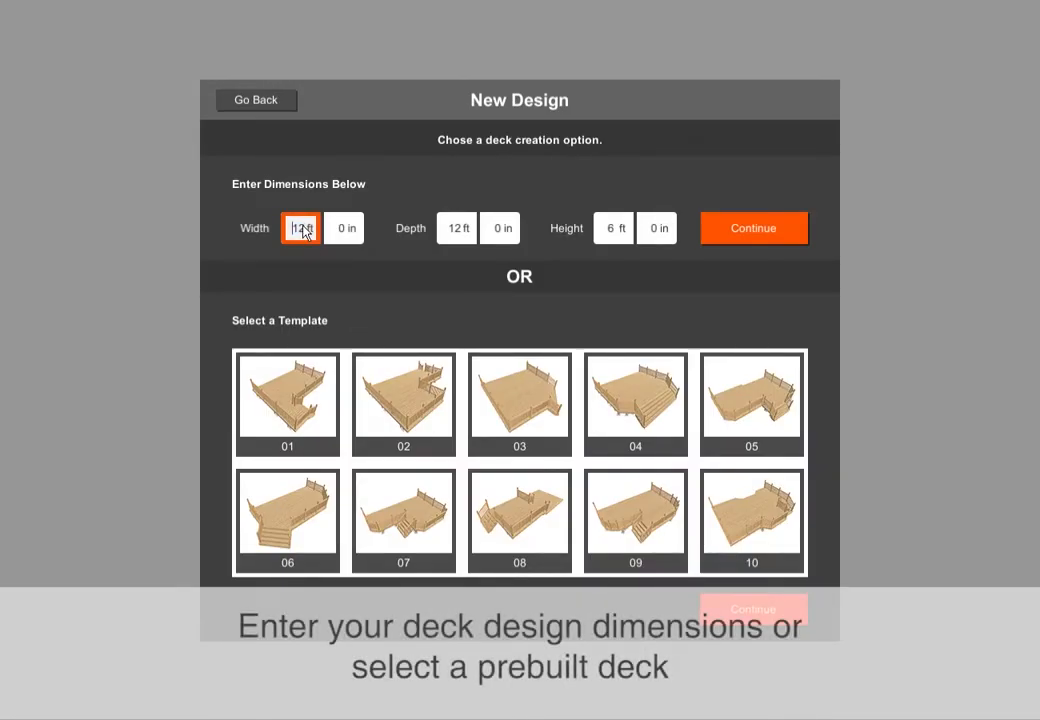
drag(305, 232, 286, 222)
text(25)
key(Tab)
key(Tab)
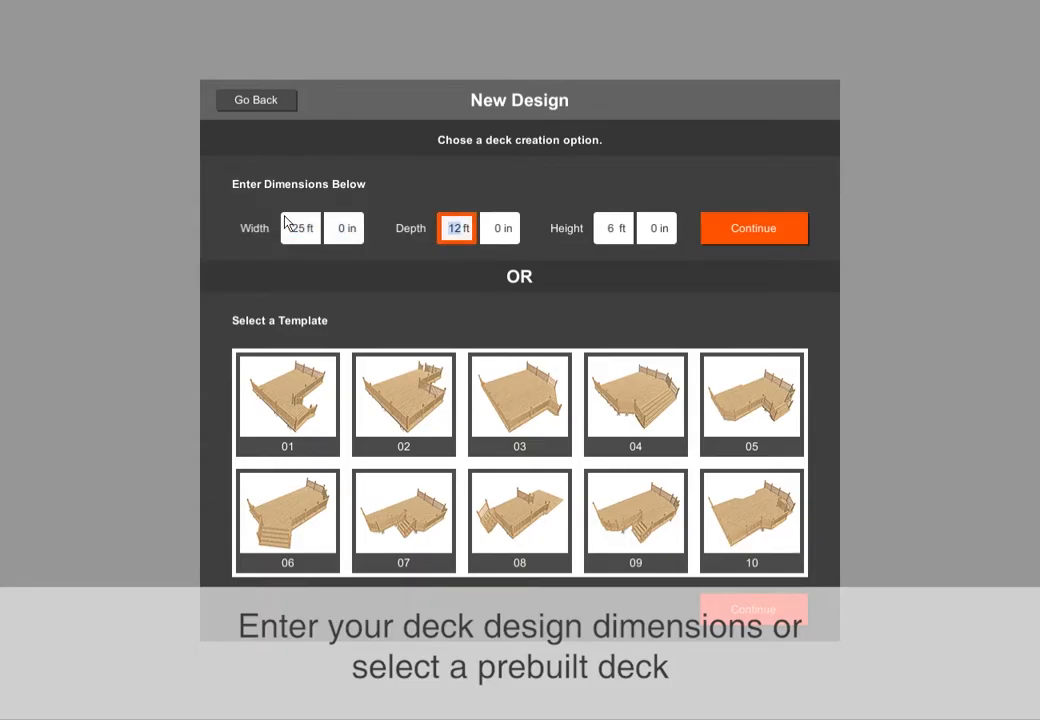
text(17)
key(Tab)
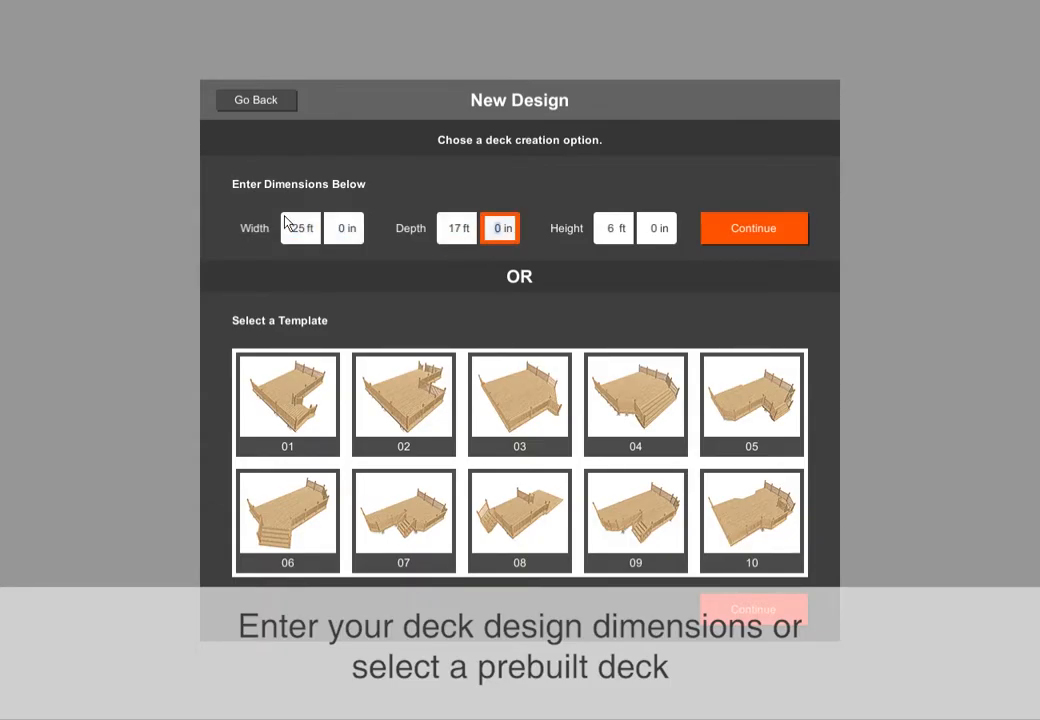
key(Tab)
text(3)
Step: Name the design "New Deck Design" and create the deck from the entered dimensions
click(754, 226)
text(New Deck Design)
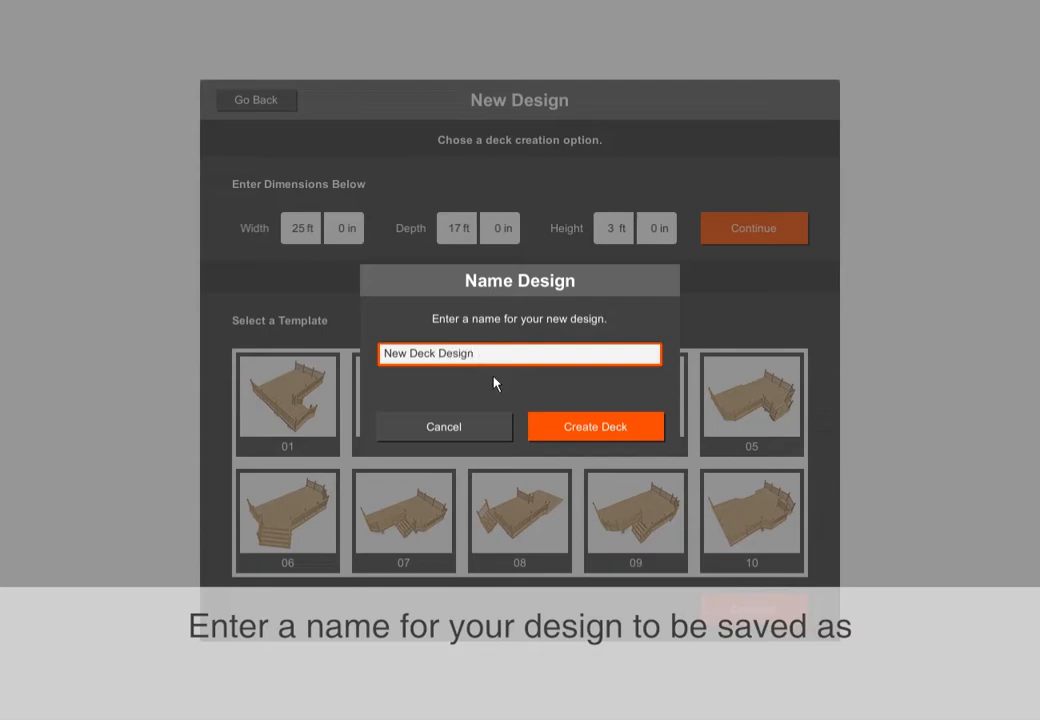
click(576, 420)
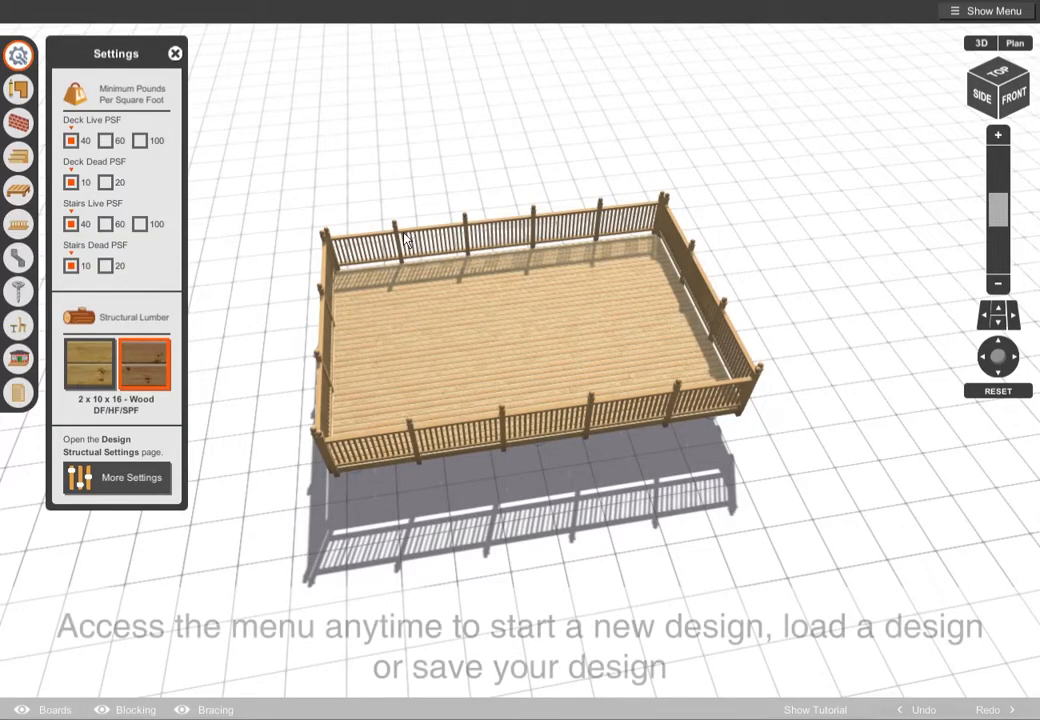
Step: Save the currently open deck design under its existing name
click(985, 9)
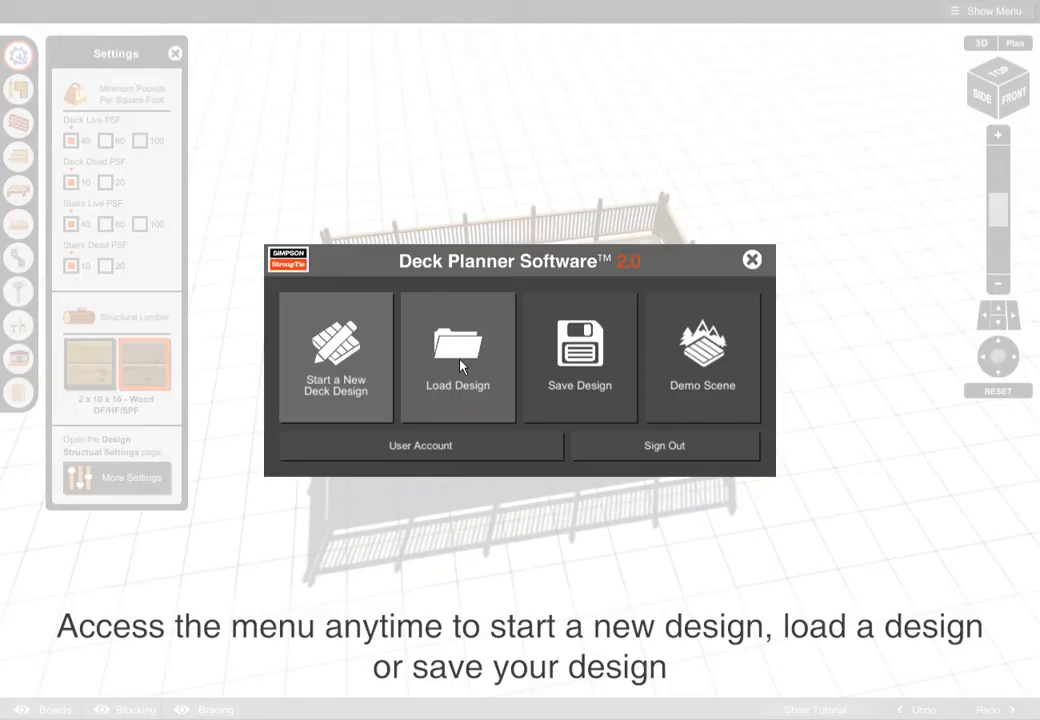
click(597, 385)
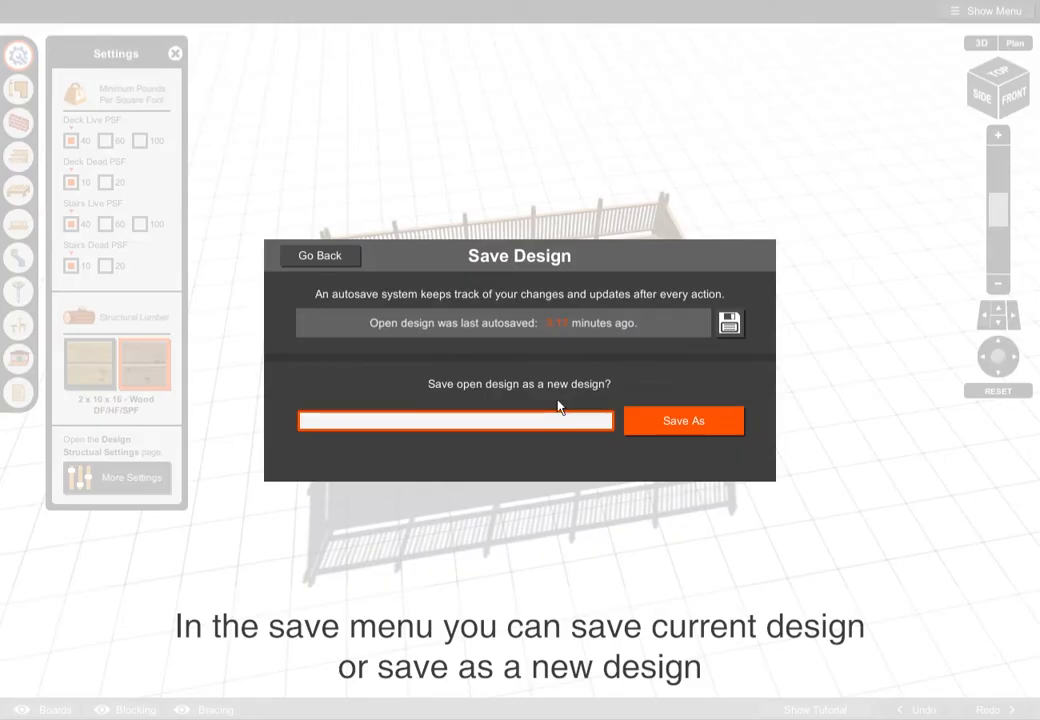
click(729, 322)
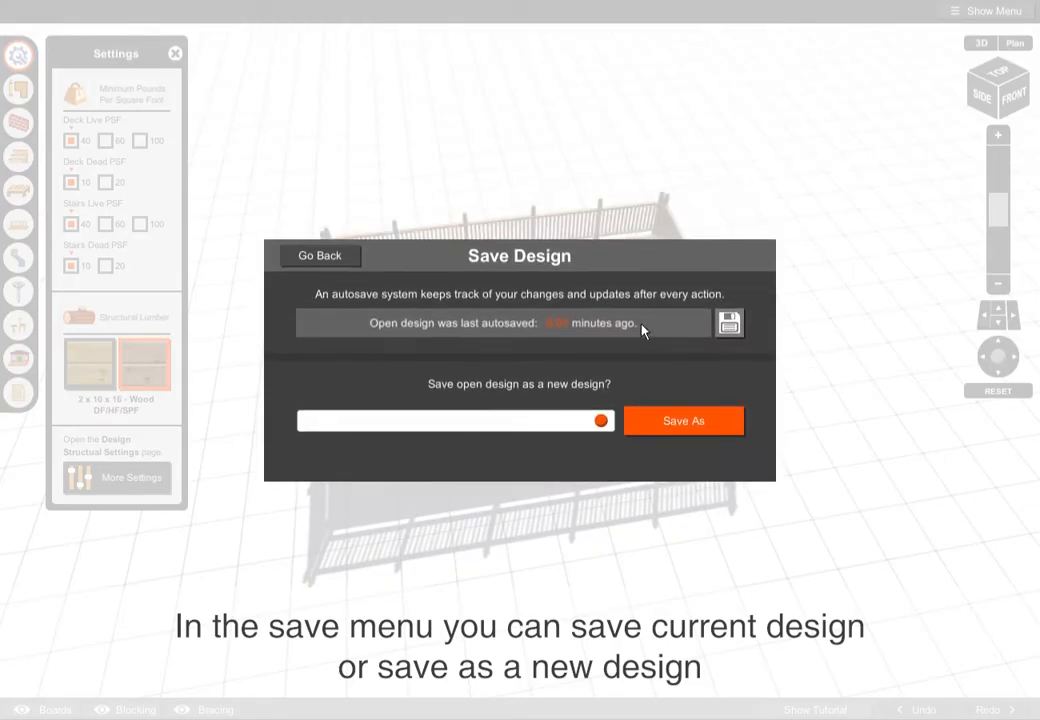
Step: Save the open design as a new design named "New Deck Design v2" and return to the deck model
click(488, 420)
text(New Deck Design v2)
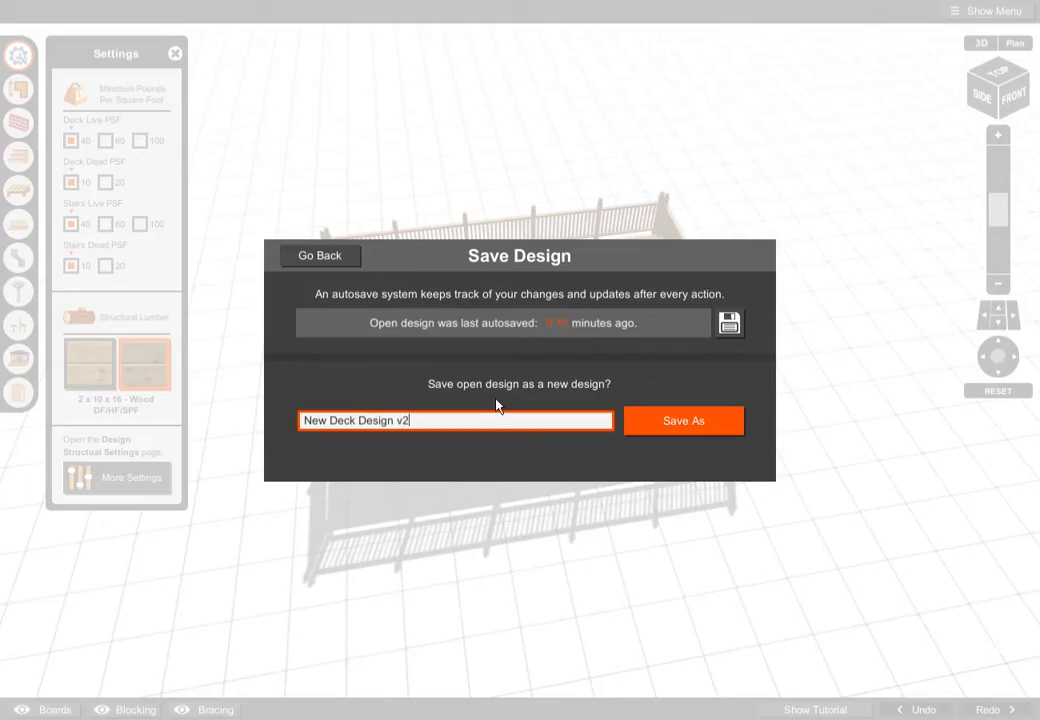
click(706, 420)
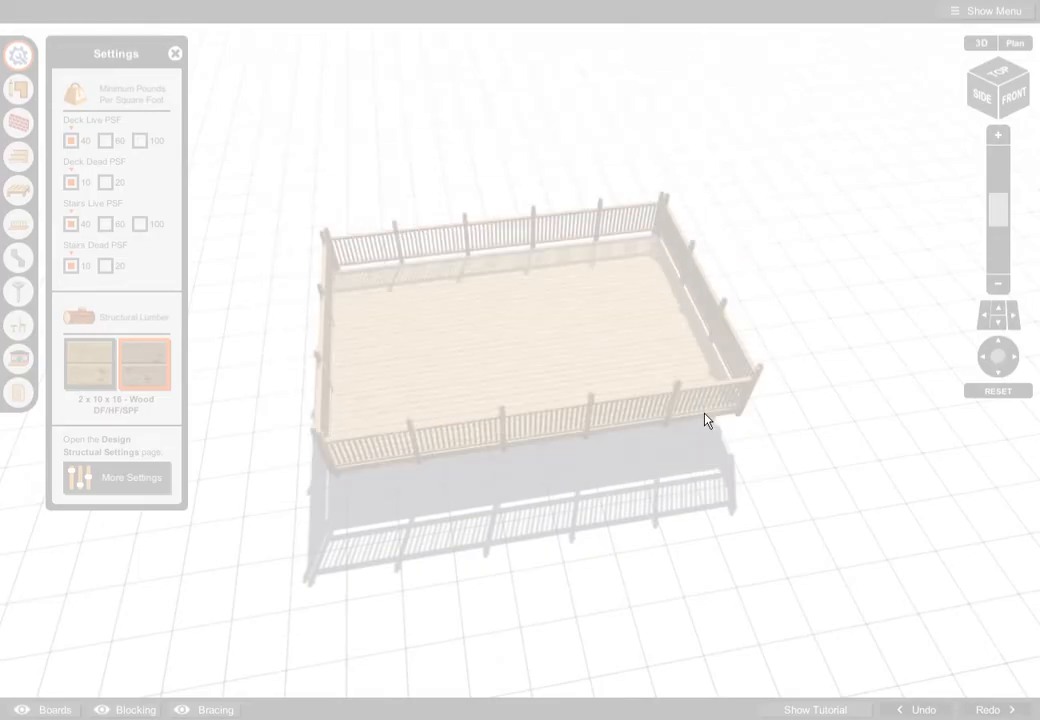
click(574, 431)
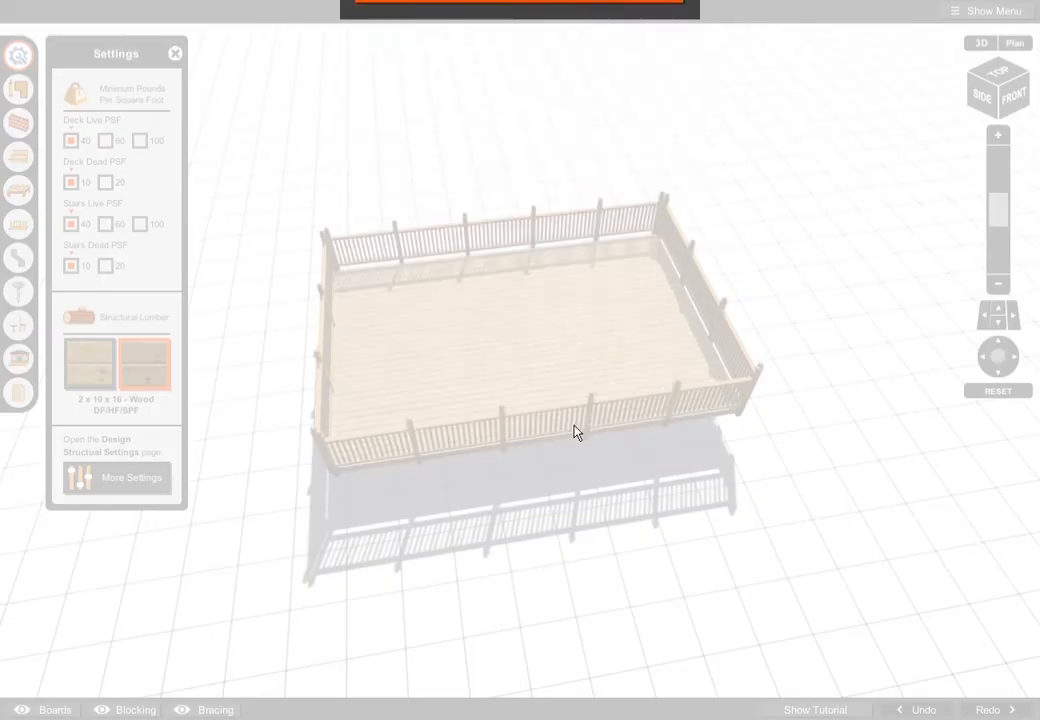
click(755, 260)
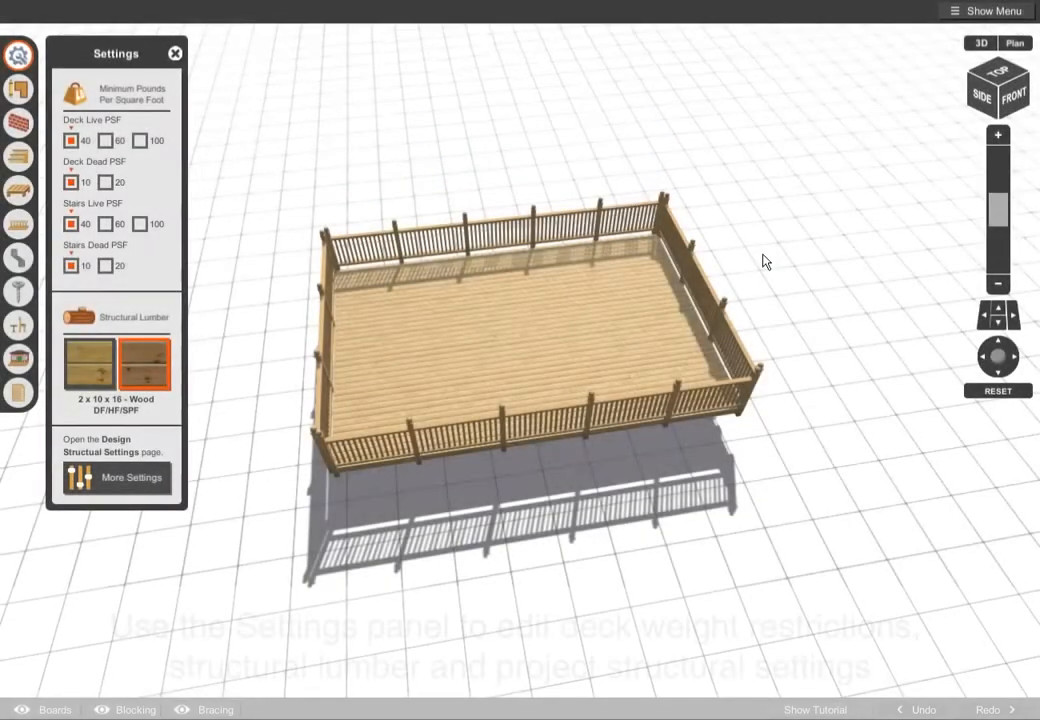
Step: Try a deck live load of 100 PSF and Wood SP structural lumber, and return to 40 PSF and Wood DF/HF/SPF
click(141, 141)
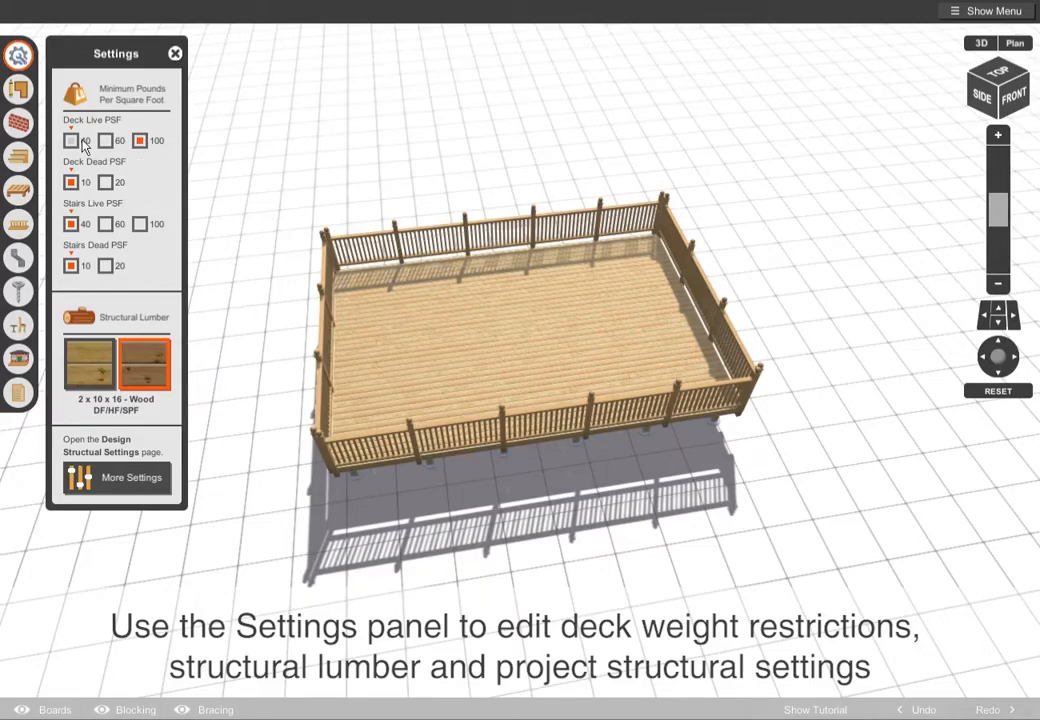
click(86, 358)
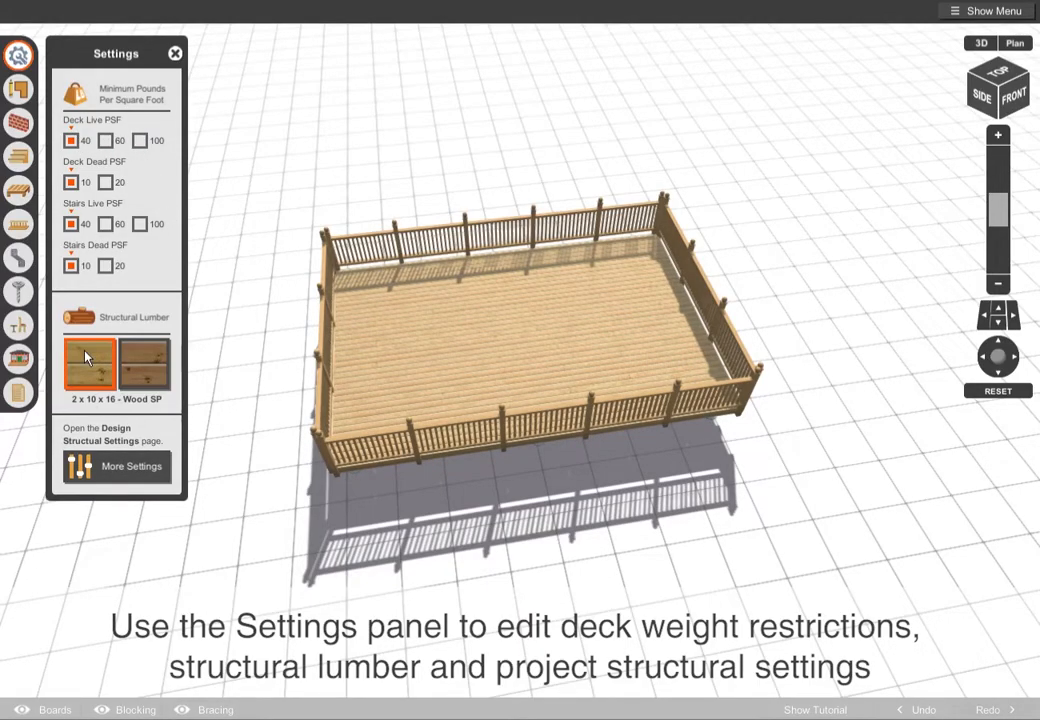
click(158, 357)
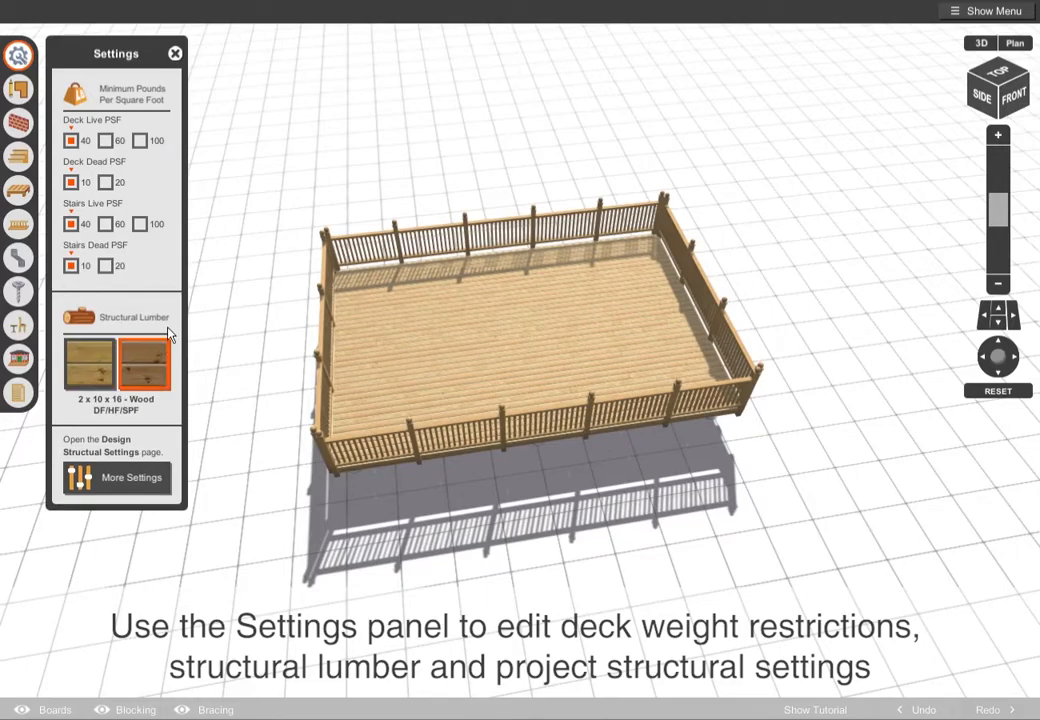
Step: Review the project structural settings from footer depth down to the bracing options and apply them
click(136, 477)
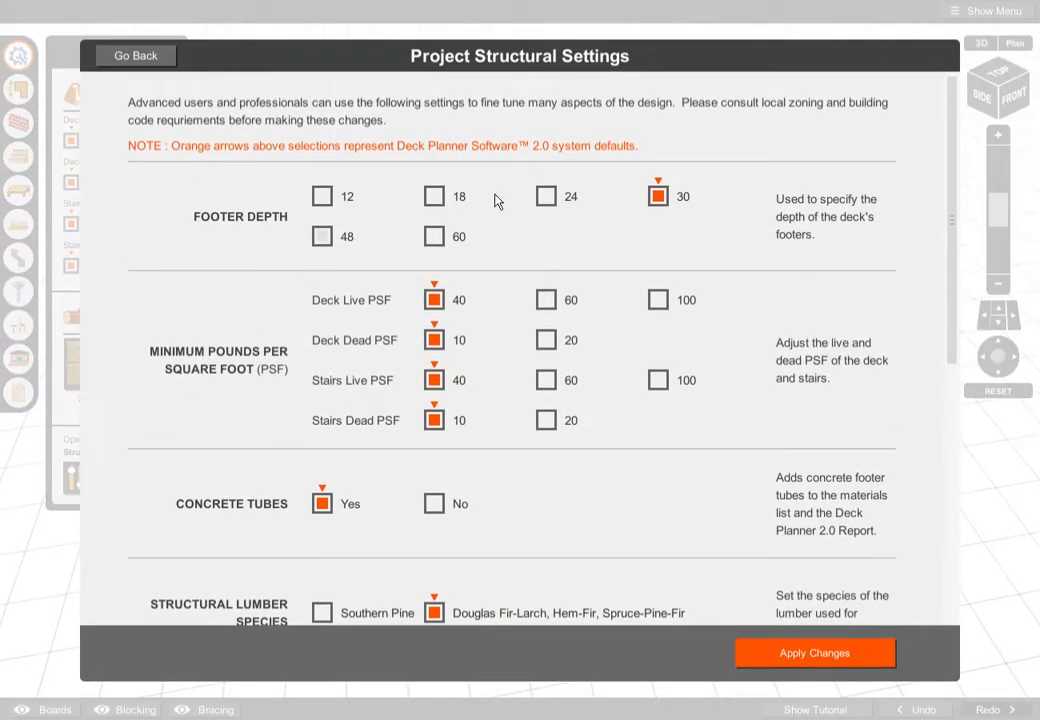
drag(955, 121, 939, 394)
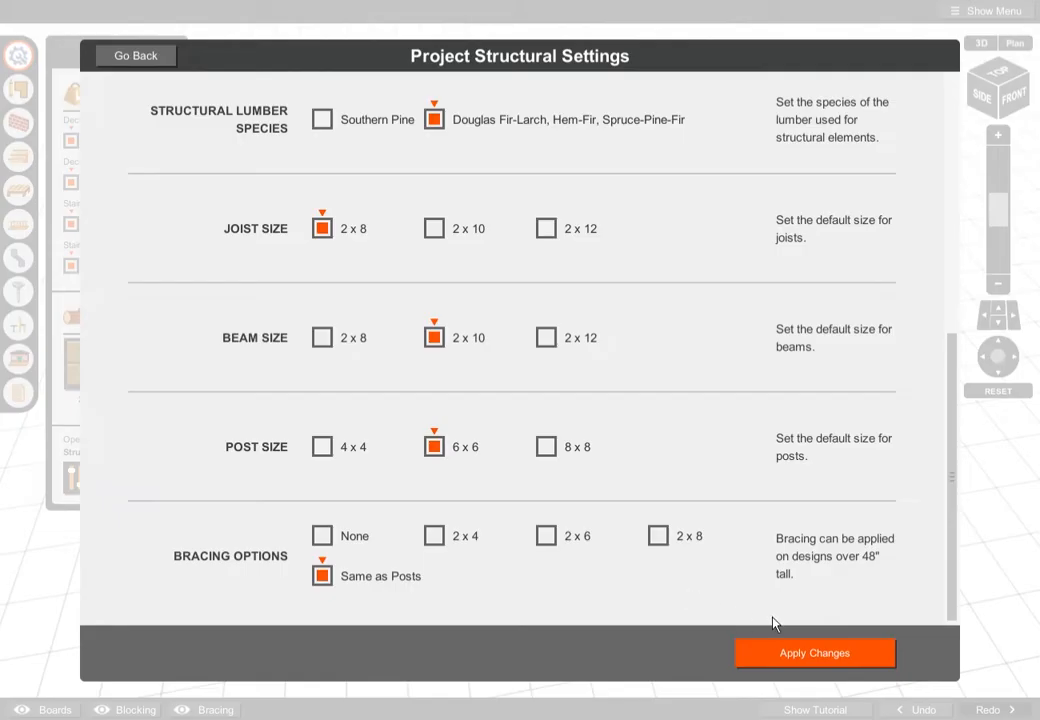
click(817, 654)
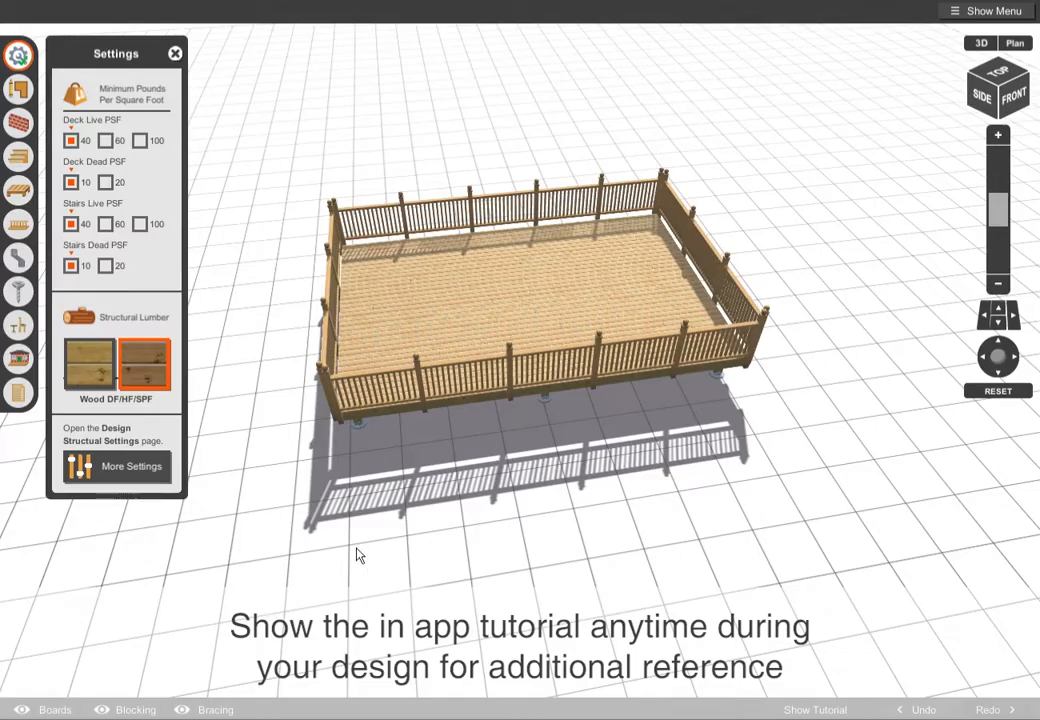
Step: Show the in-app tutorial for the project settings and hide it again
click(814, 705)
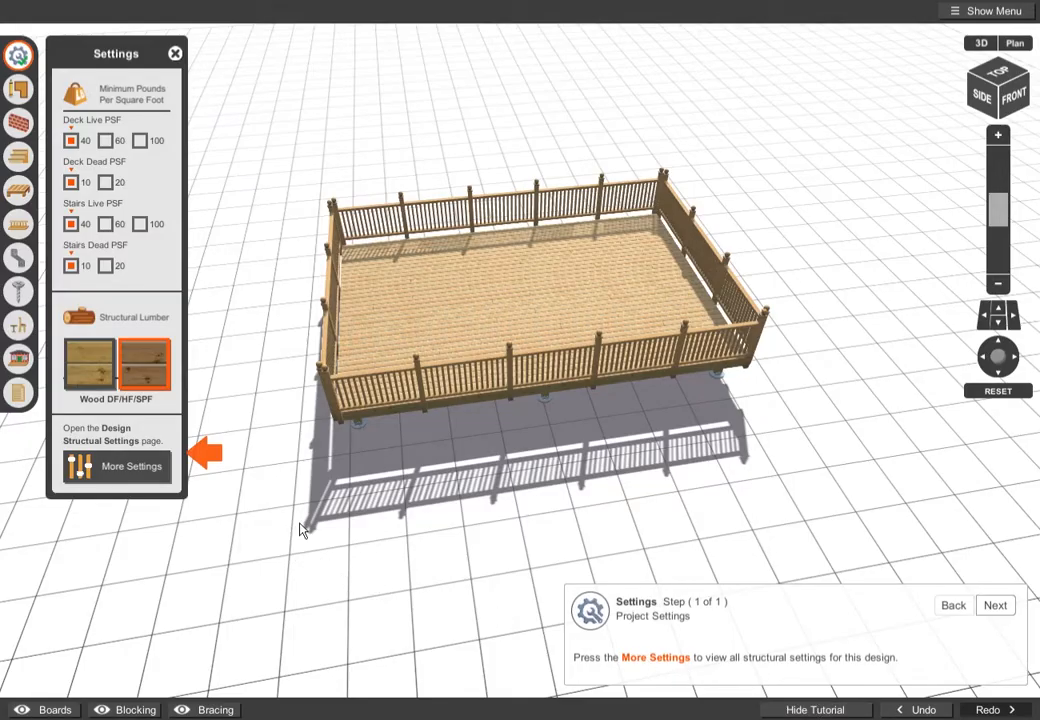
click(839, 710)
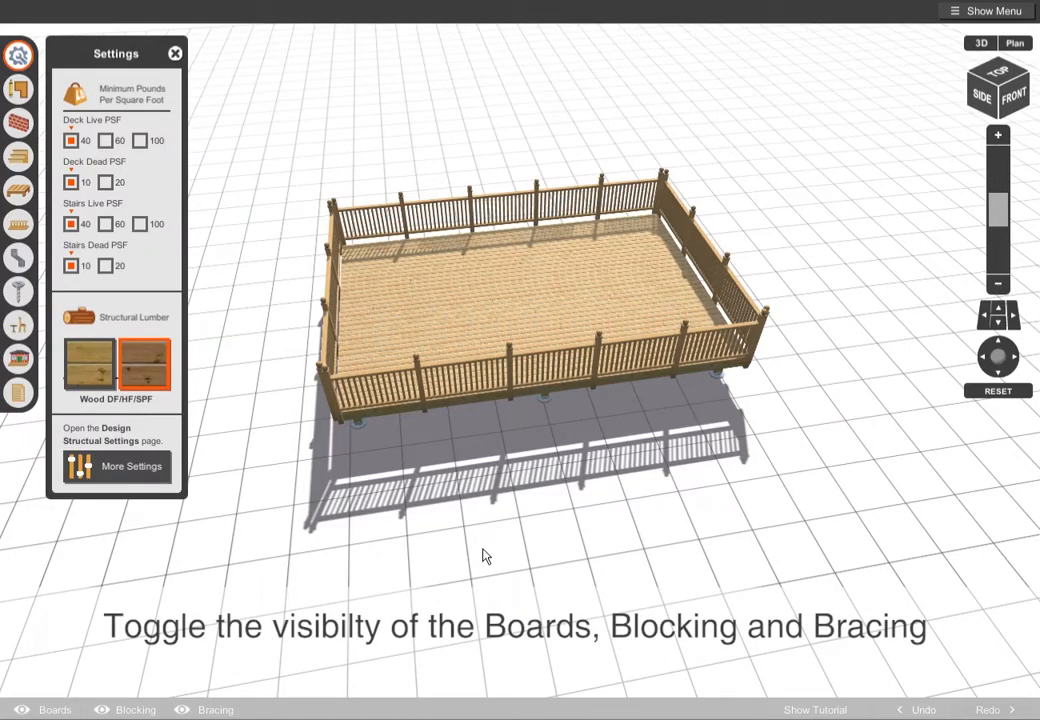
Step: Hide the boards and the blocking to examine the deck's framing, and bring the boards back
click(55, 709)
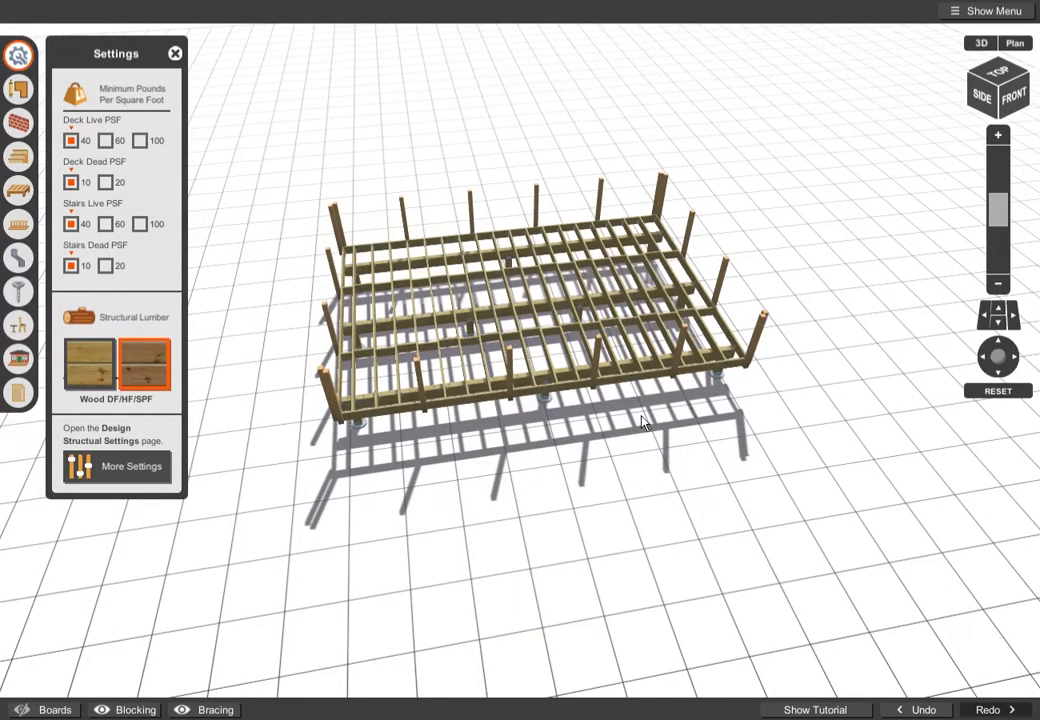
click(136, 709)
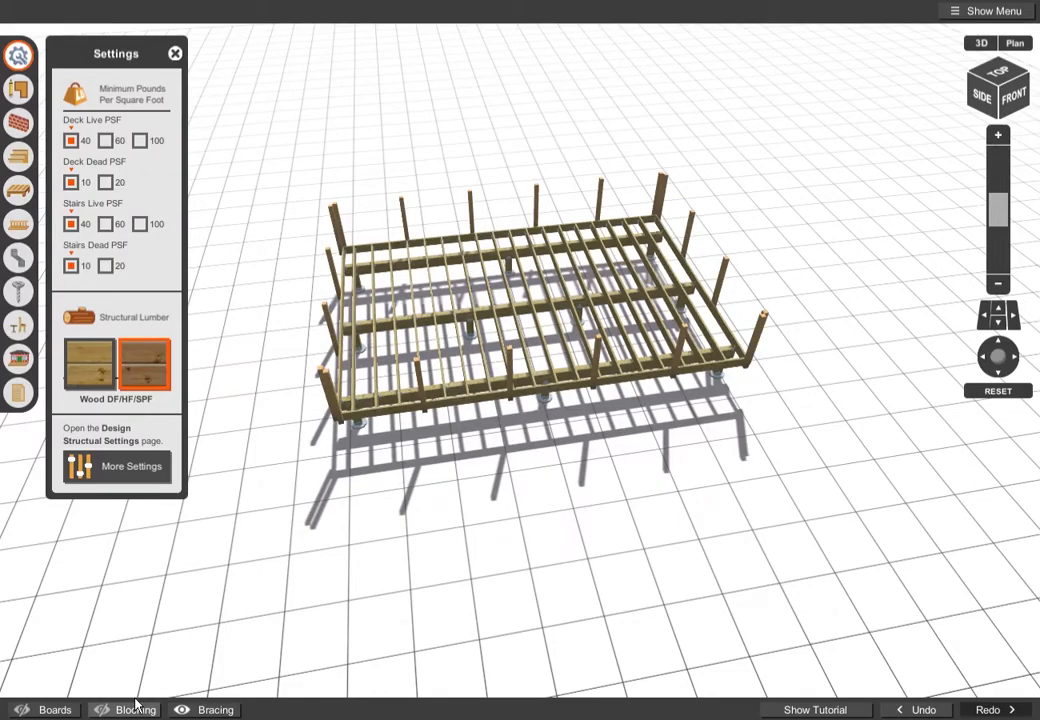
click(48, 709)
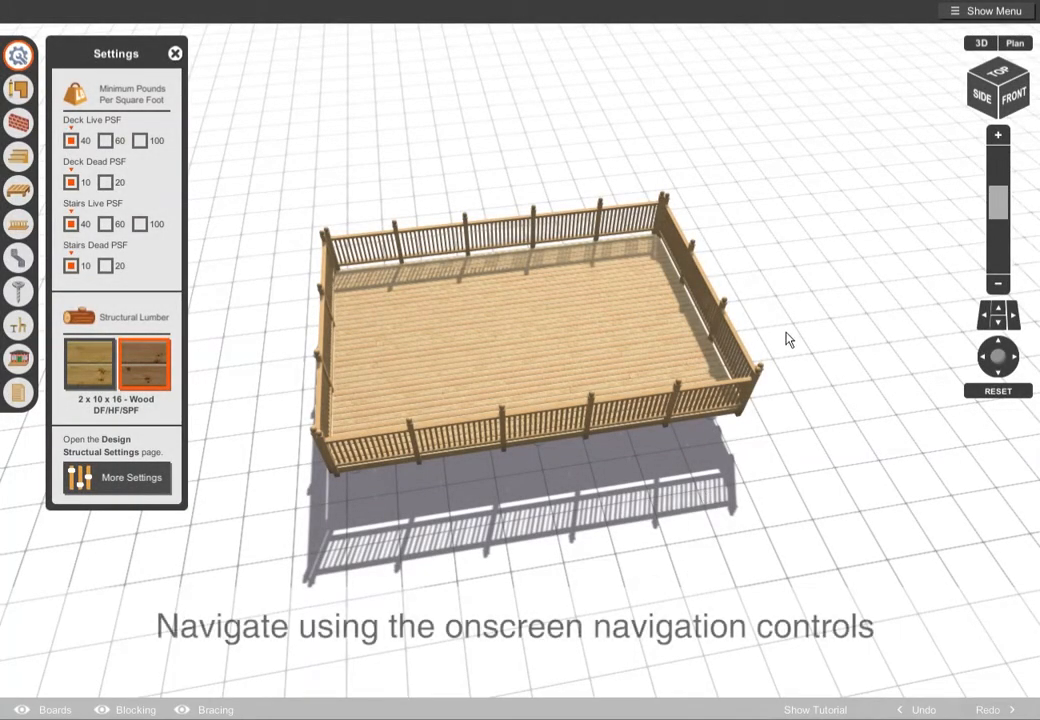
Step: Examine the deck in the side, front and top views, and return to the default 3D view
click(1018, 95)
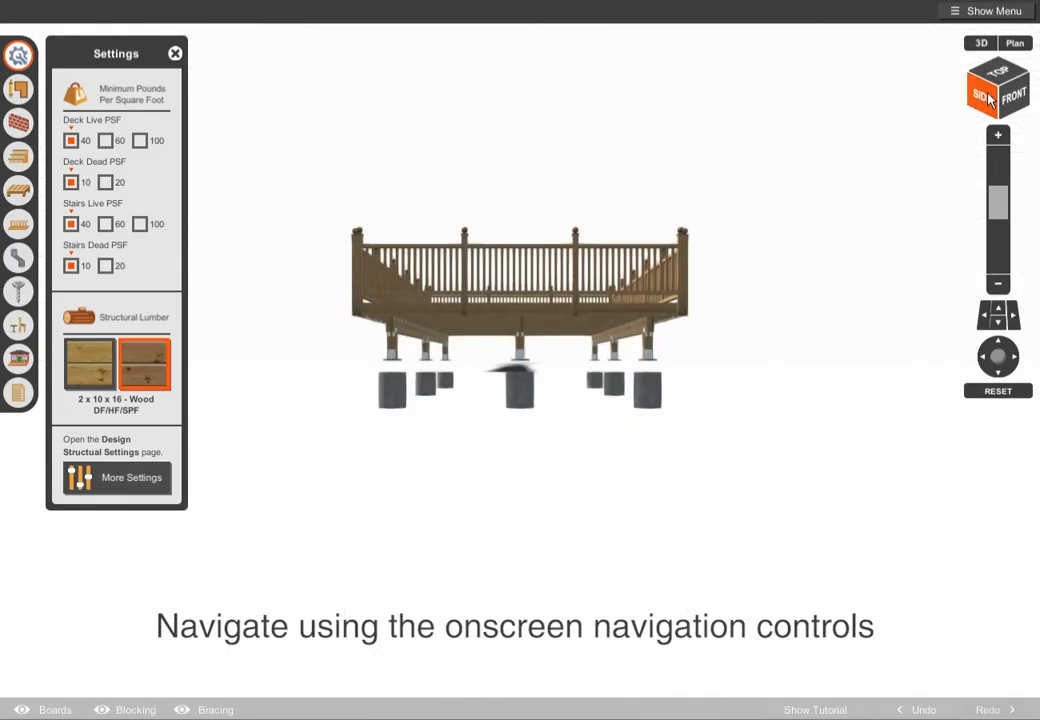
click(1025, 95)
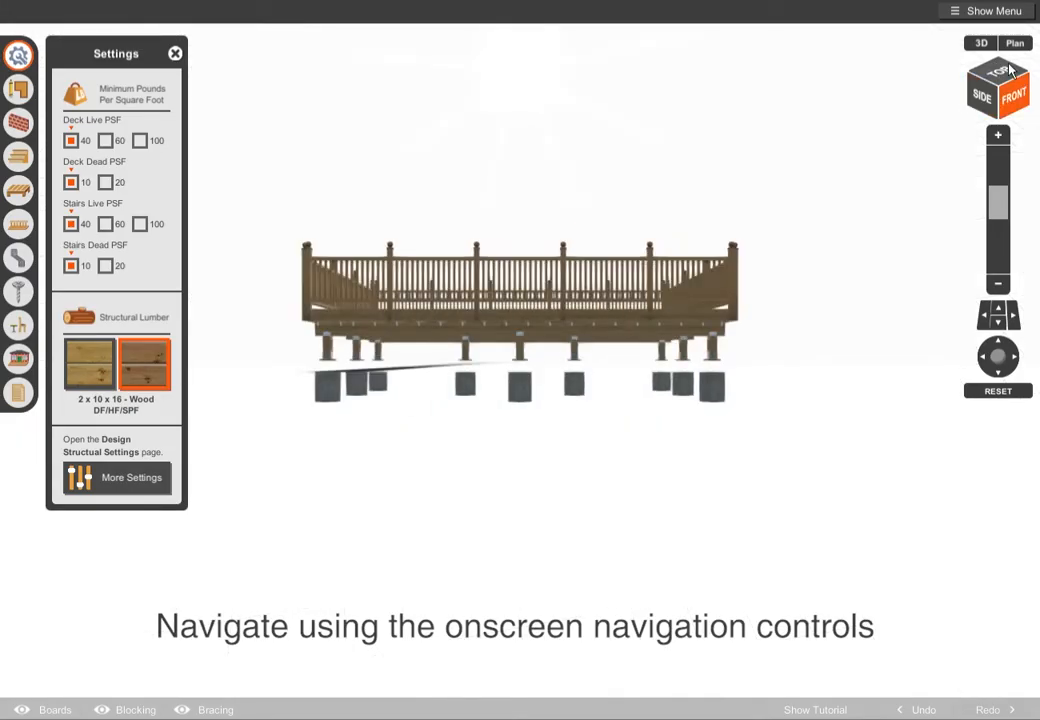
click(1008, 72)
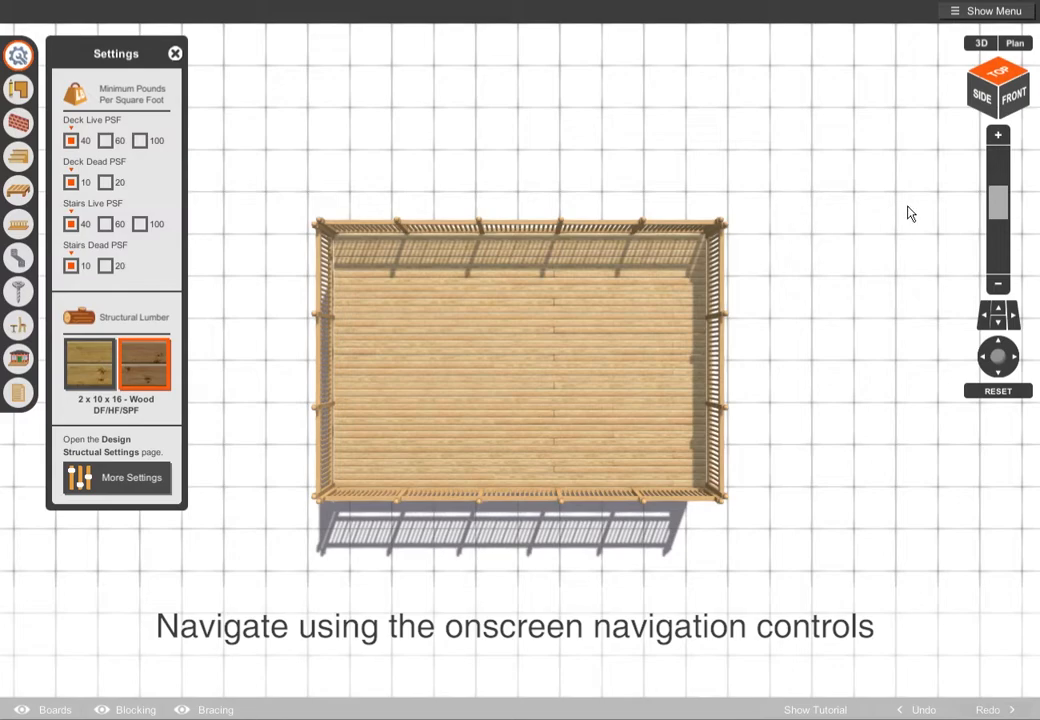
click(1020, 390)
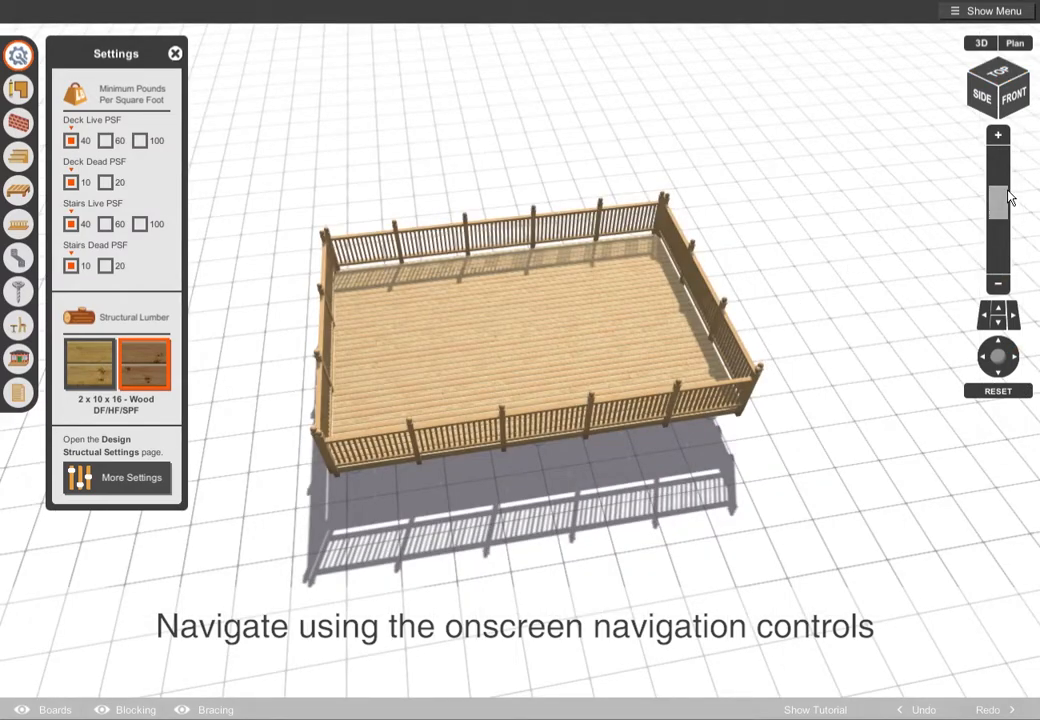
Step: Examine the deck in 3D from different distances and angles, including its railings and footings
mouse_move(1006, 190)
mouse_down()
mouse_move(1006, 175)
mouse_move(1006, 197)
mouse_up()
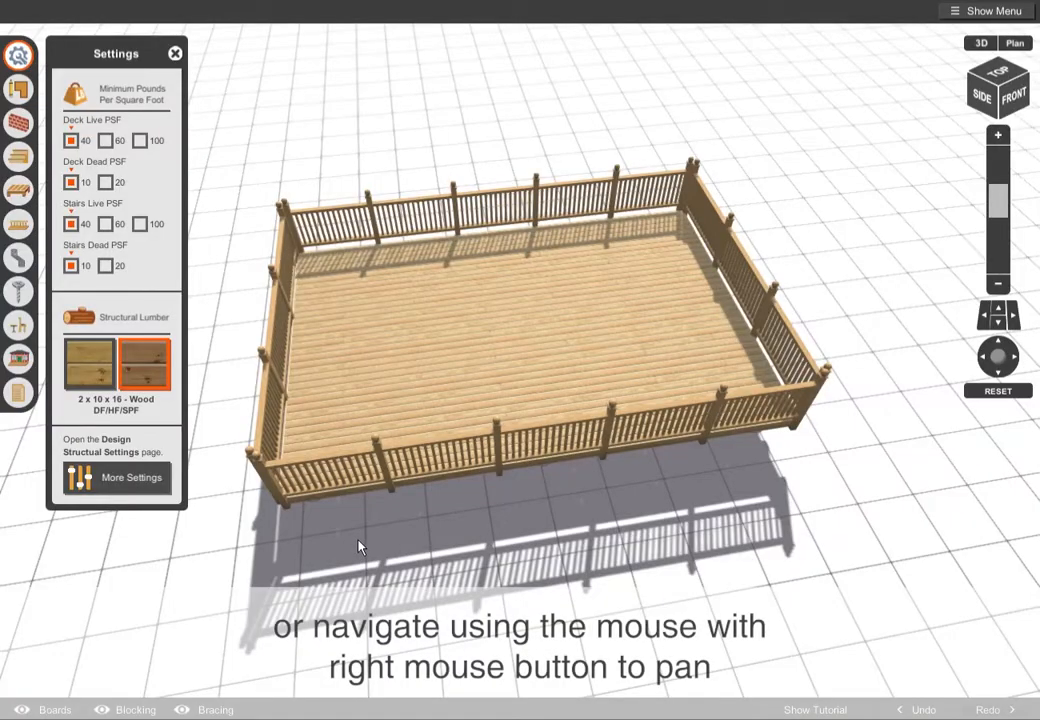
right_drag(347, 545, 472, 476)
drag(360, 483, 548, 472)
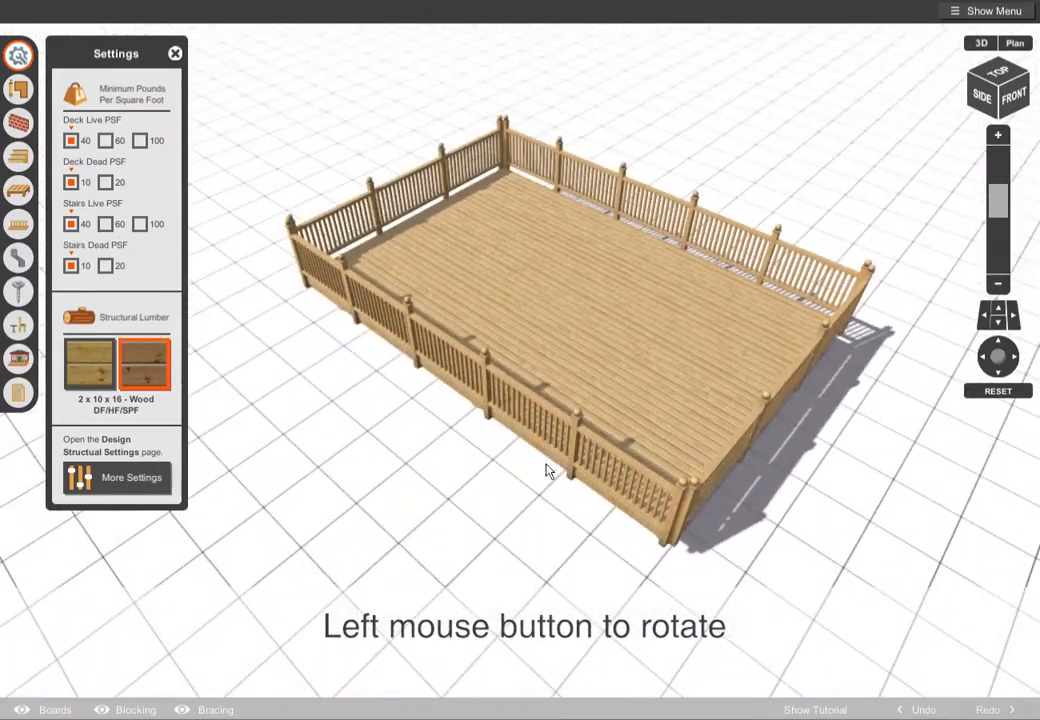
drag(276, 303, 796, 151)
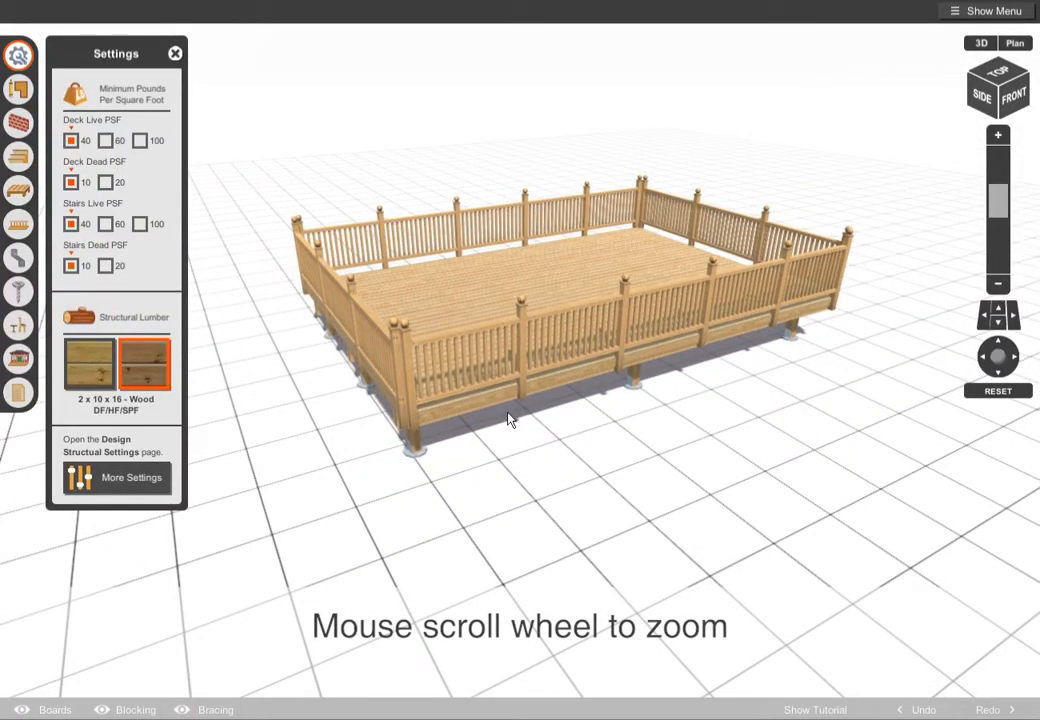
scroll(508, 420, up, 5)
scroll(508, 420, down, 8)
scroll(508, 420, up, 3)
scroll(508, 420, up, 3)
scroll(508, 420, down, 2)
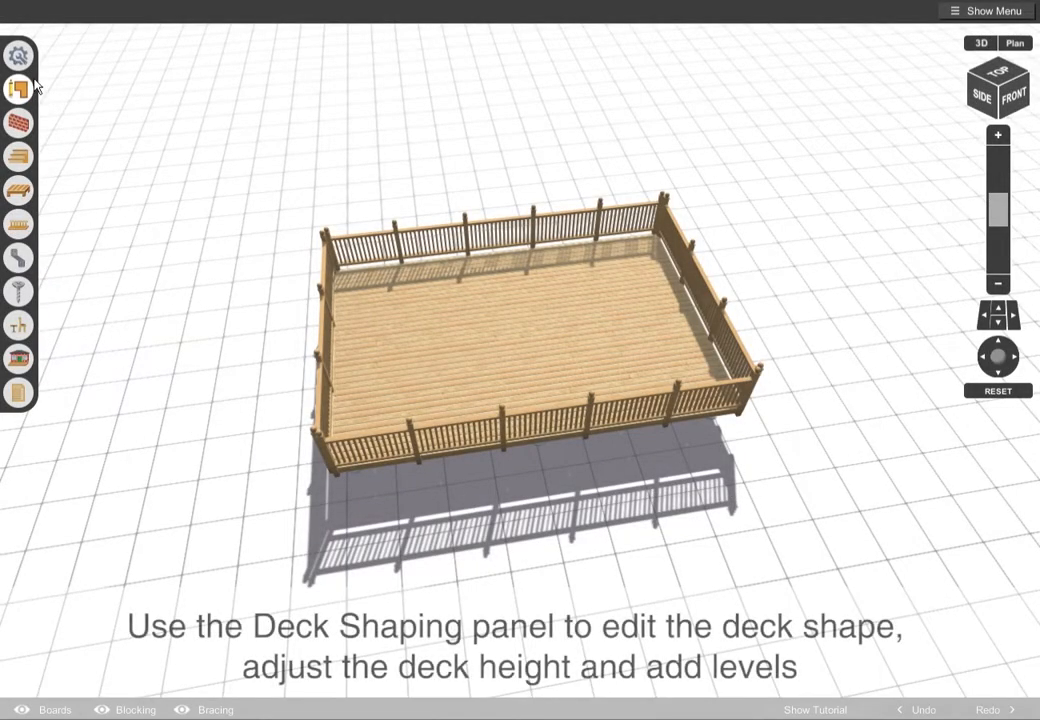
Step: Cut a rectangular corner notch into the deck's front-left corner with the deck shaping tools
click(34, 86)
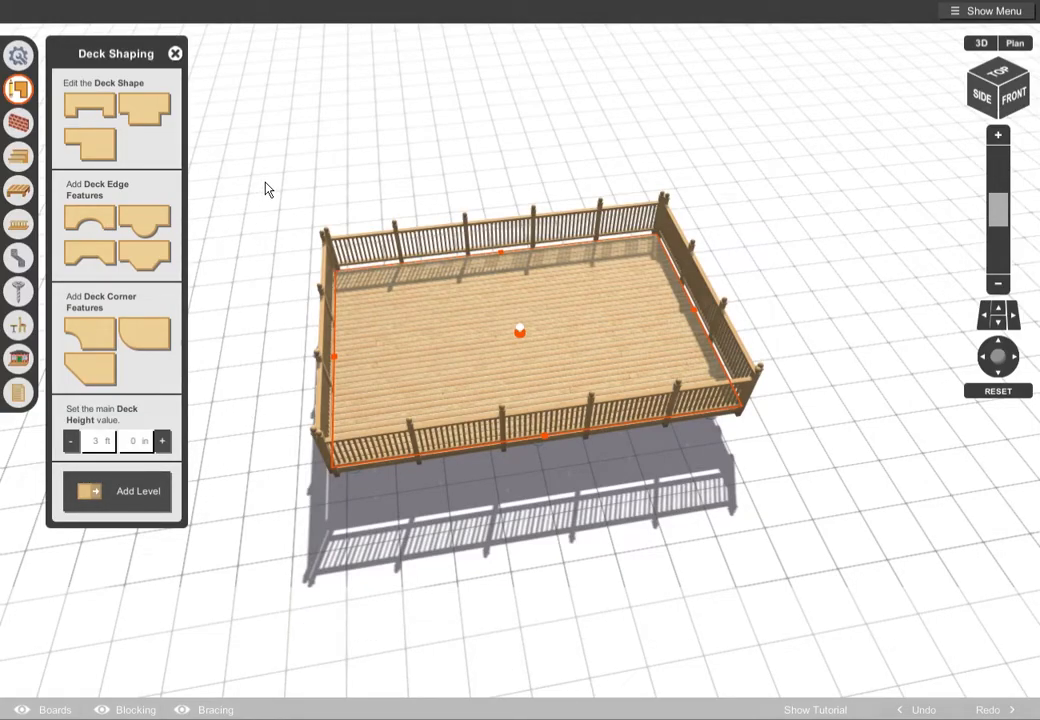
click(99, 145)
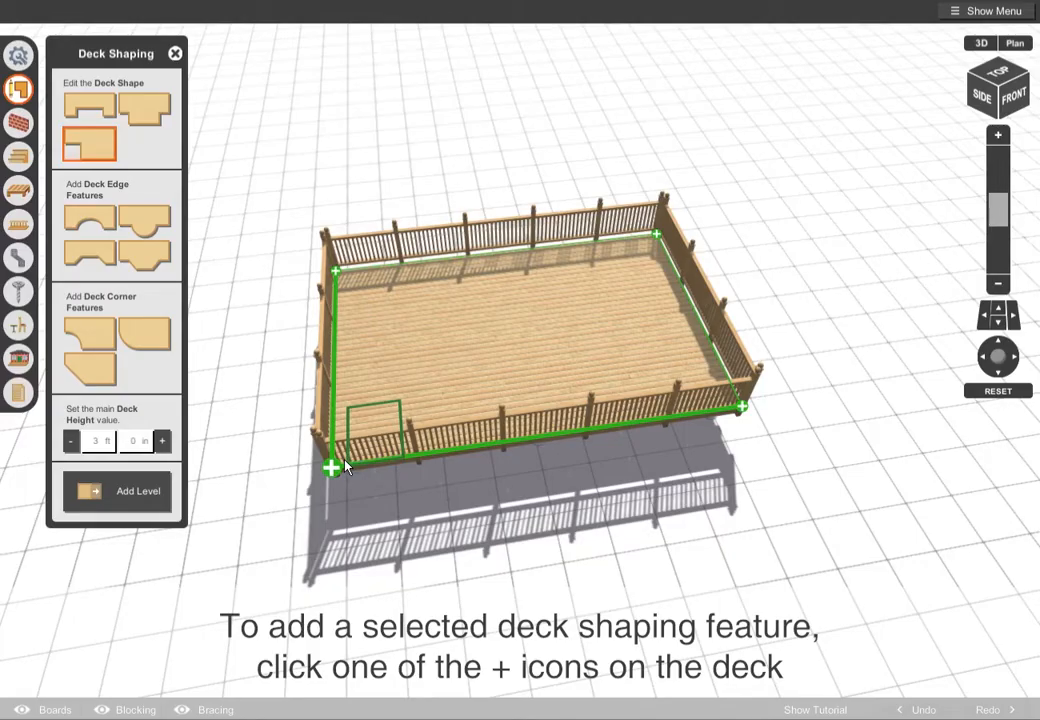
click(331, 467)
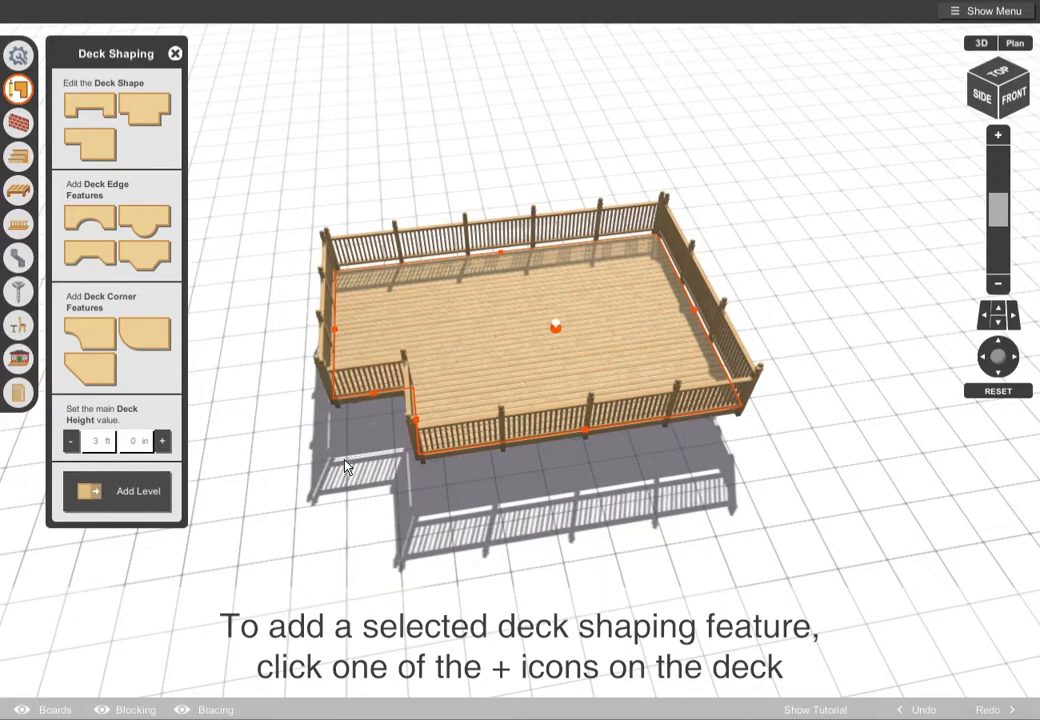
Step: Cut a rectangular recess into the middle of the deck's back edge and widen the front-left corner notch to about 11'-5"
click(96, 93)
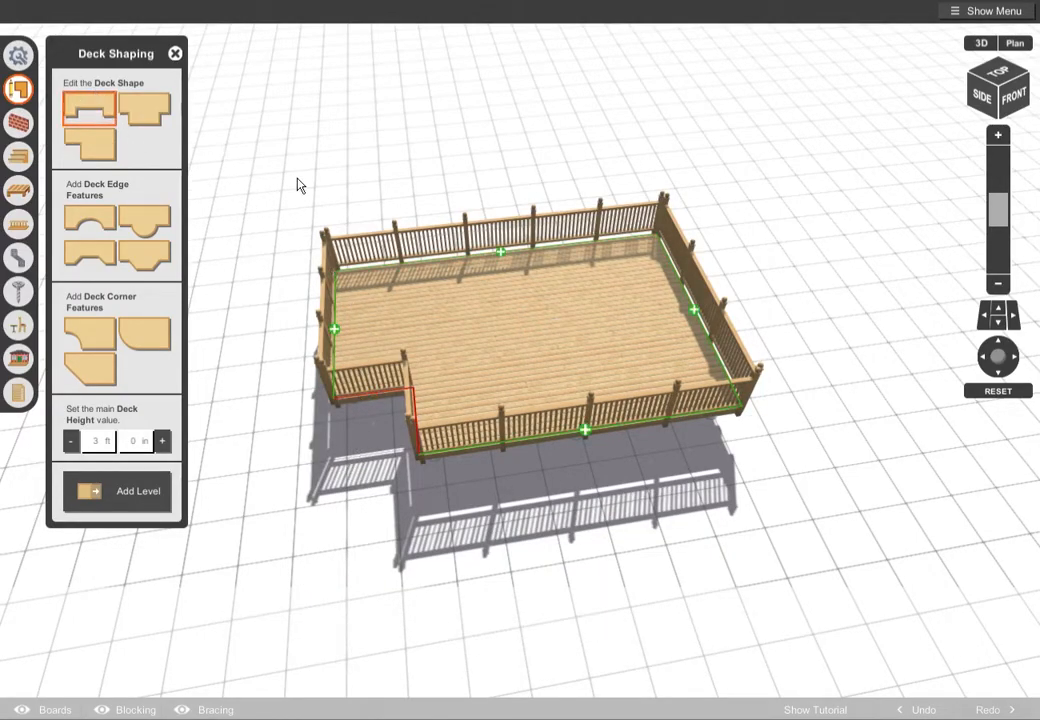
click(509, 245)
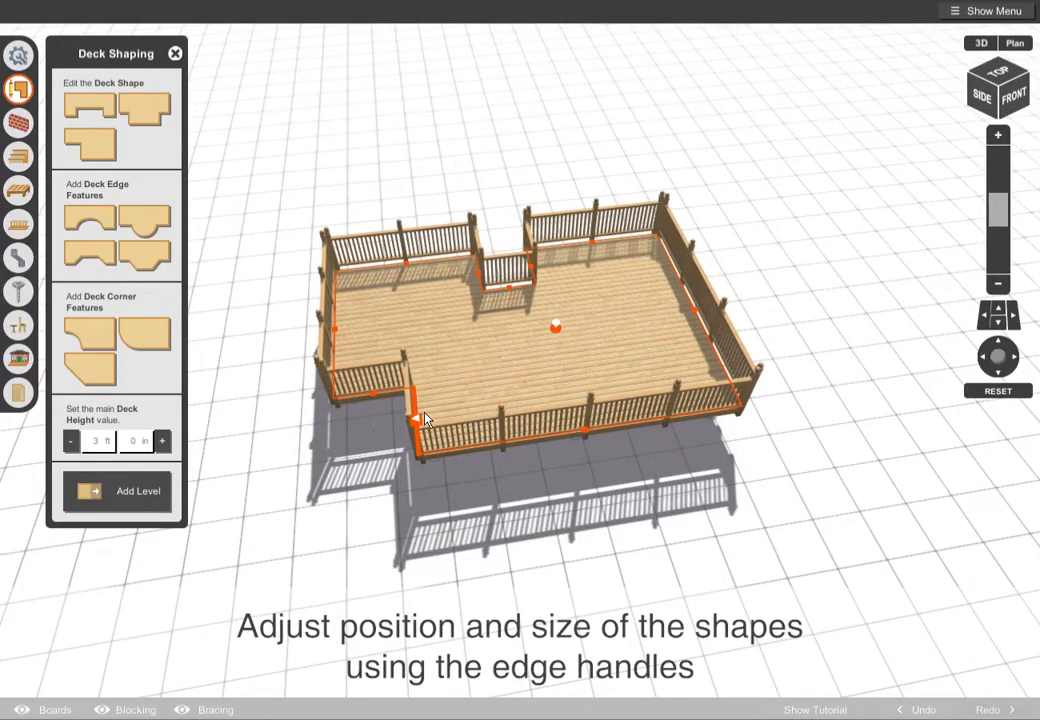
drag(425, 413, 515, 414)
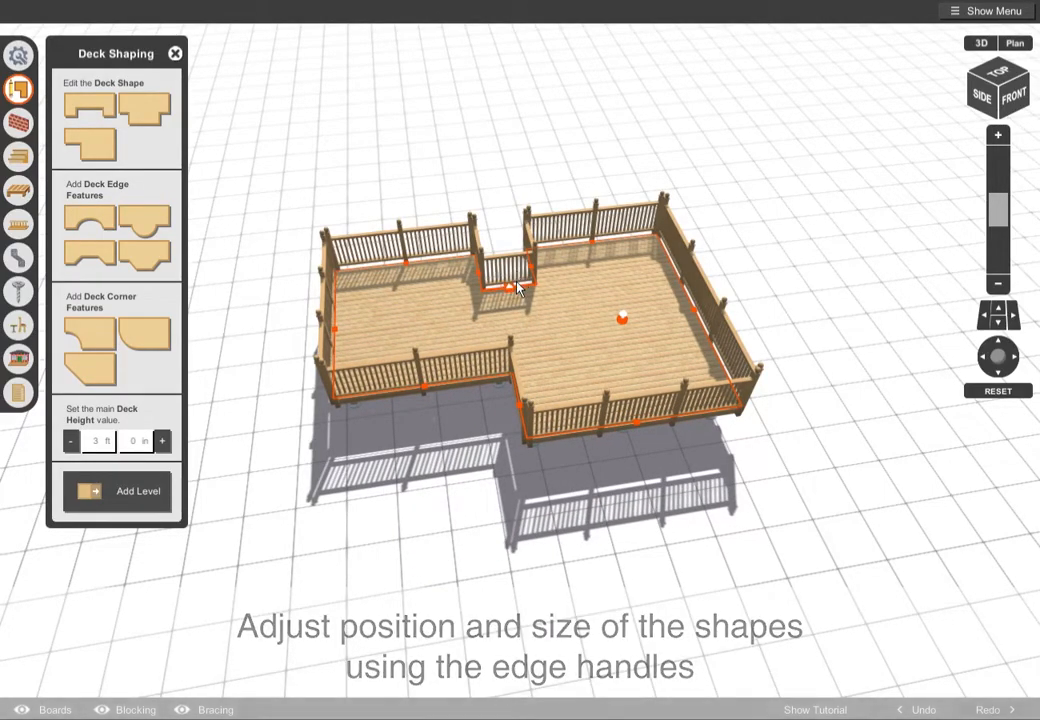
Step: In plan view, widen the corner notch to 20'-0" and reshape the edge recess to 5'-0" wide, 5'-0" from the deck's nearer end
drag(471, 278, 1000, 390)
drag(383, 347, 926, 301)
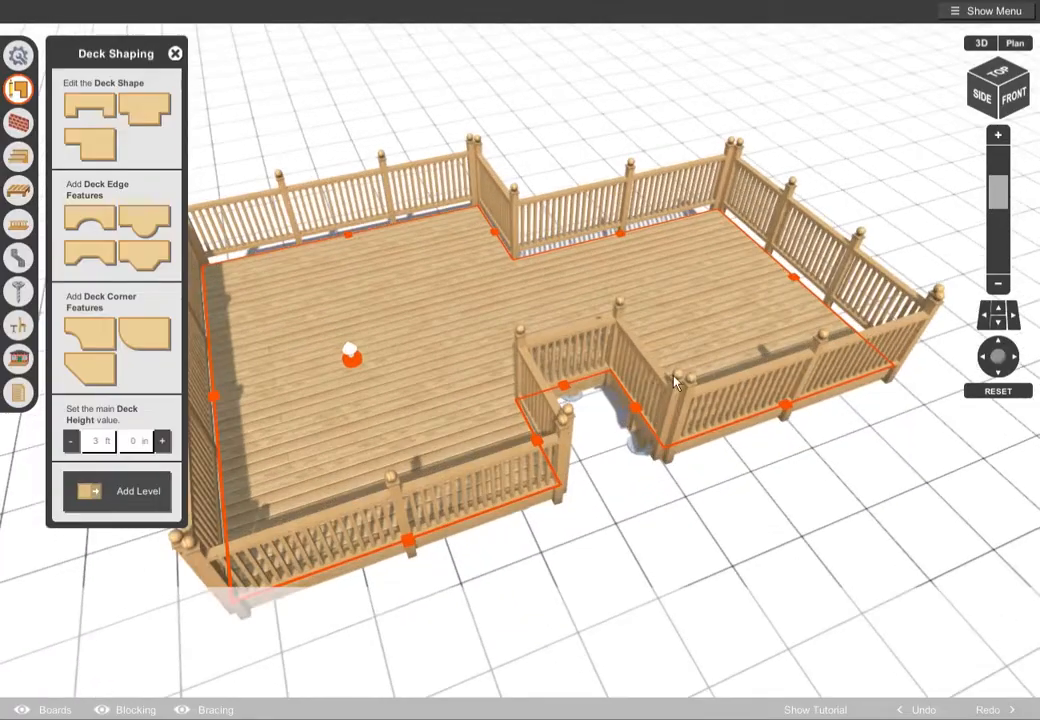
mouse_move(351, 357)
mouse_down()
mouse_move(364, 336)
mouse_move(337, 358)
mouse_up()
drag(708, 132, 684, 129)
scroll(684, 136, down, 3)
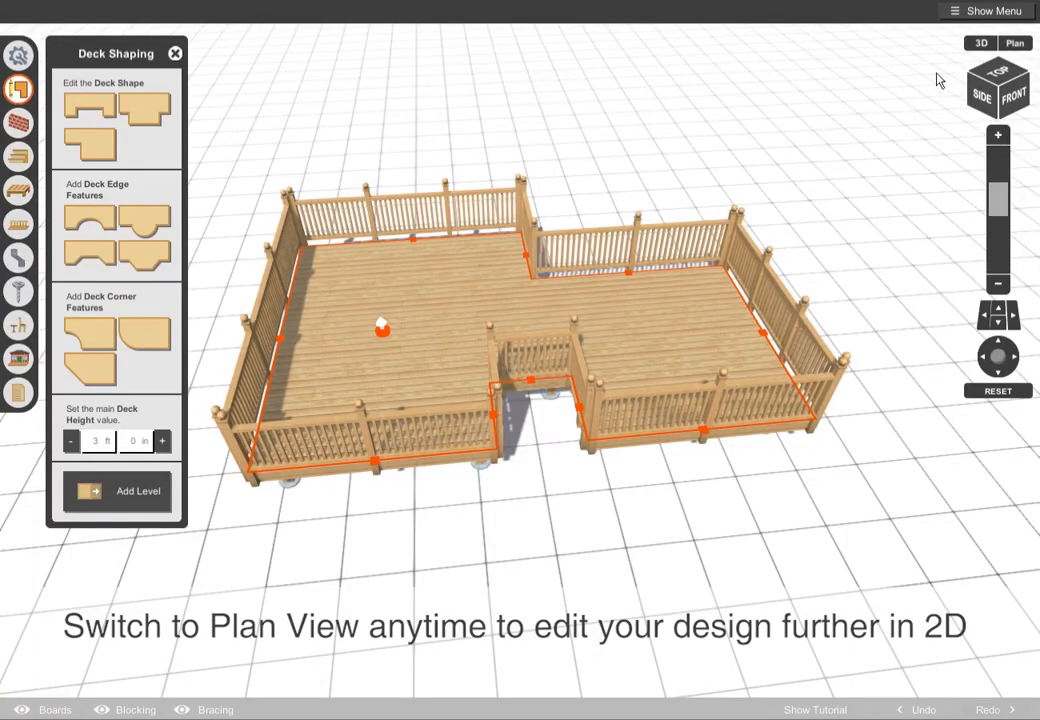
click(1016, 43)
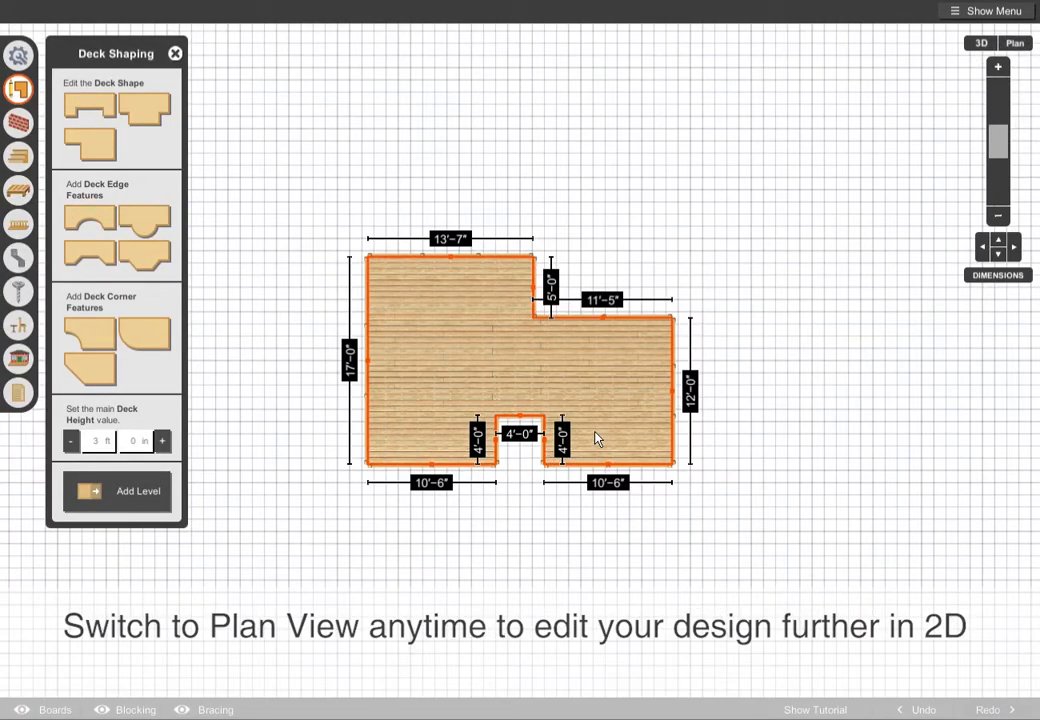
scroll(597, 439, up, 5)
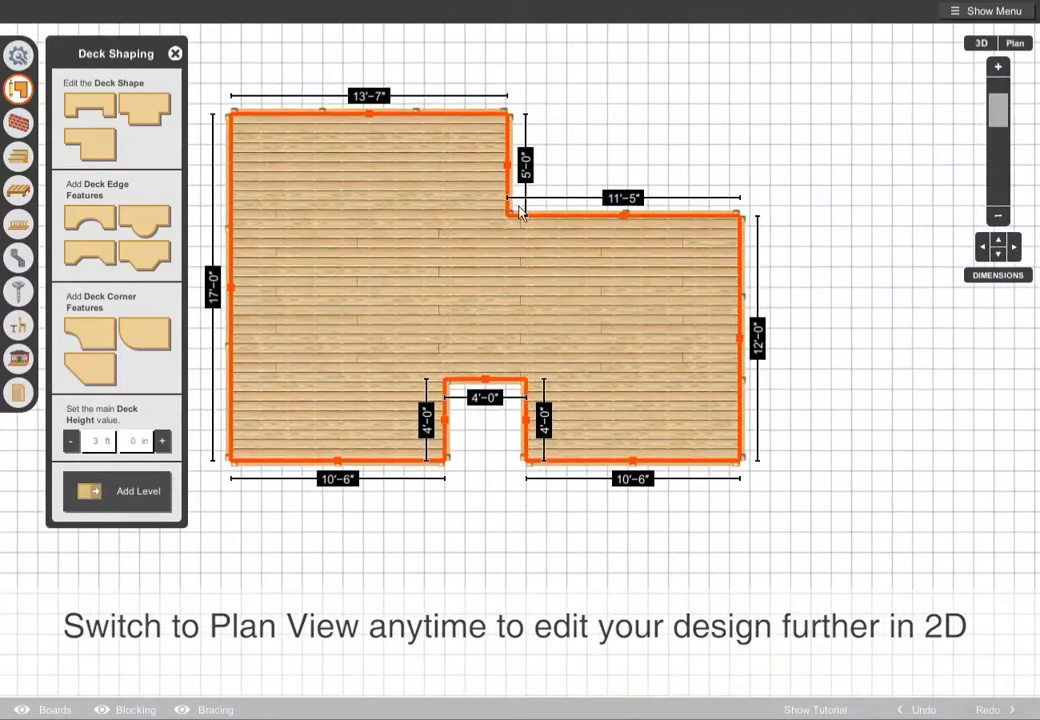
drag(496, 198, 335, 224)
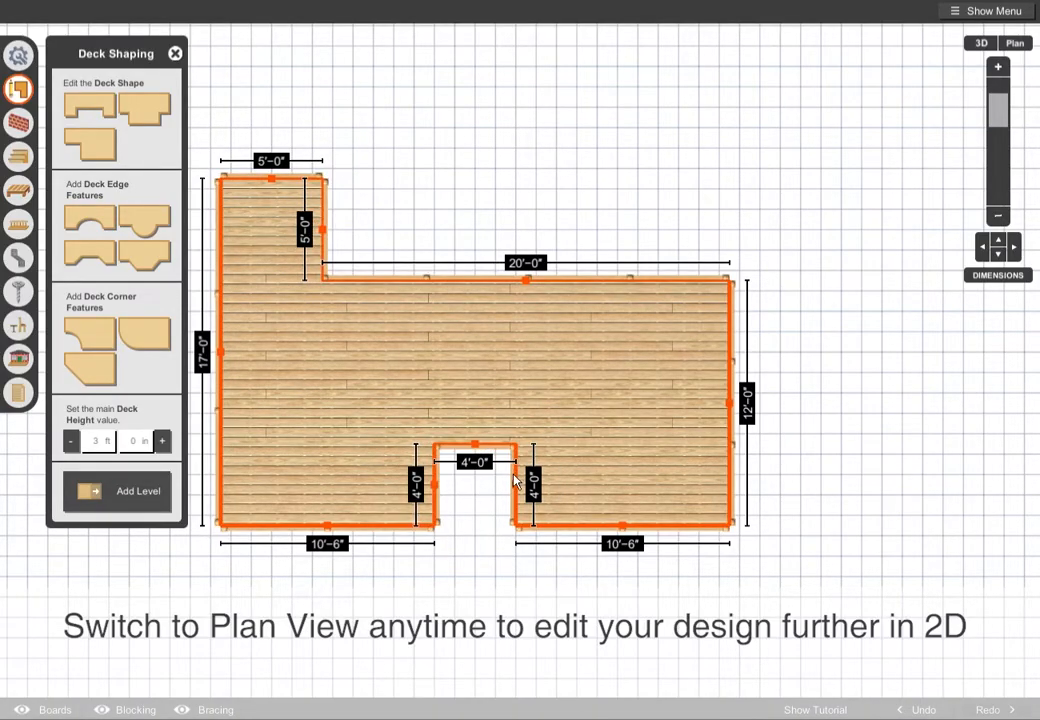
drag(518, 484, 626, 484)
drag(454, 485, 540, 494)
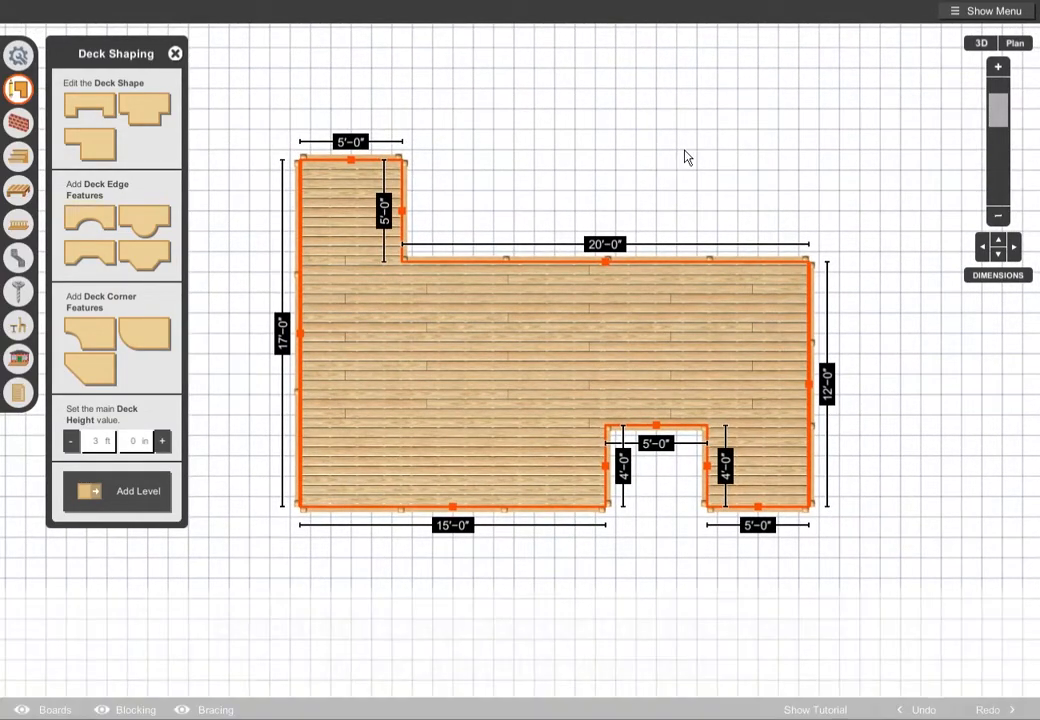
Step: In 3D, add a level along the 15 ft edge beside the recess and lower it below the main deck
click(983, 43)
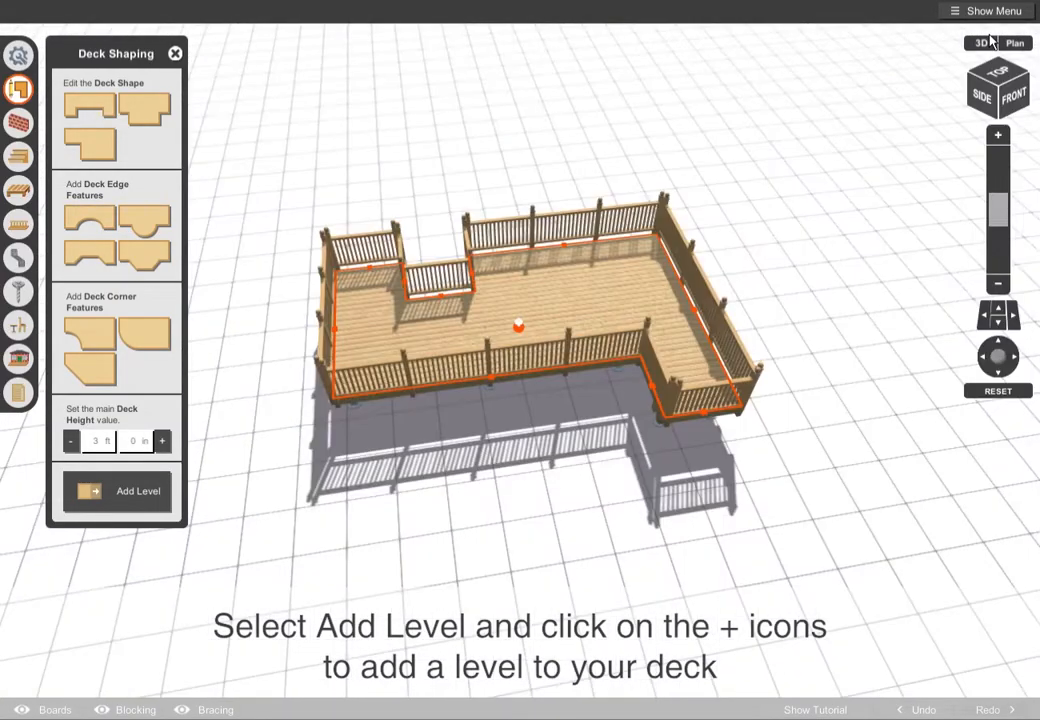
scroll(548, 333, up, 2)
drag(547, 325, 985, 330)
drag(375, 395, 863, 230)
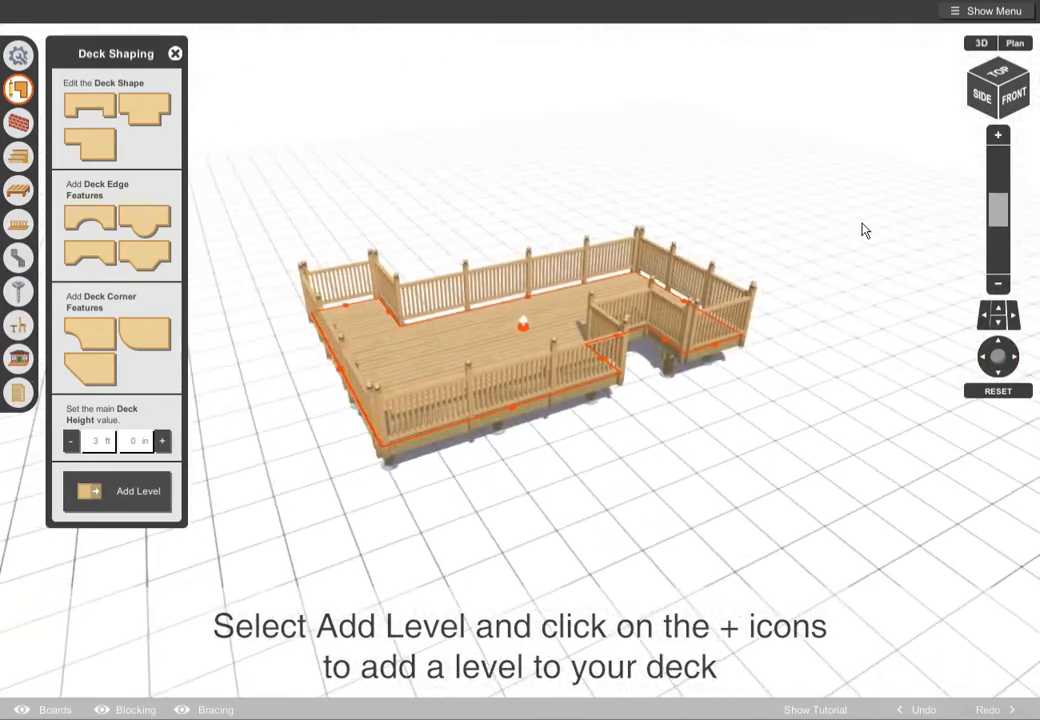
click(118, 493)
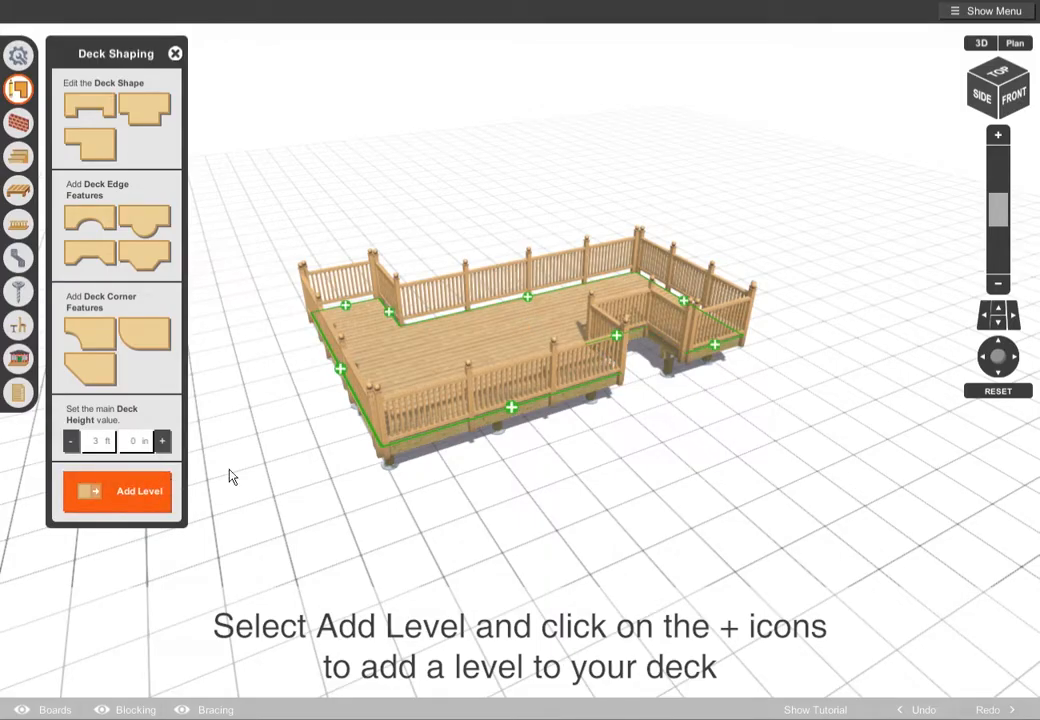
click(525, 404)
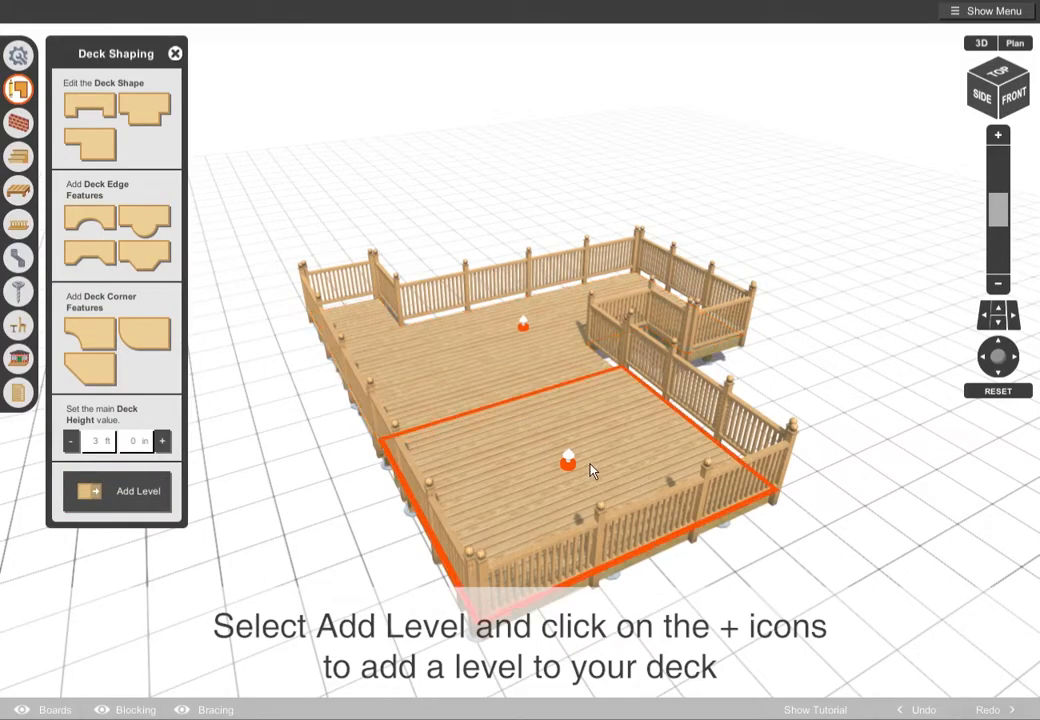
drag(570, 457, 567, 494)
drag(685, 581, 687, 515)
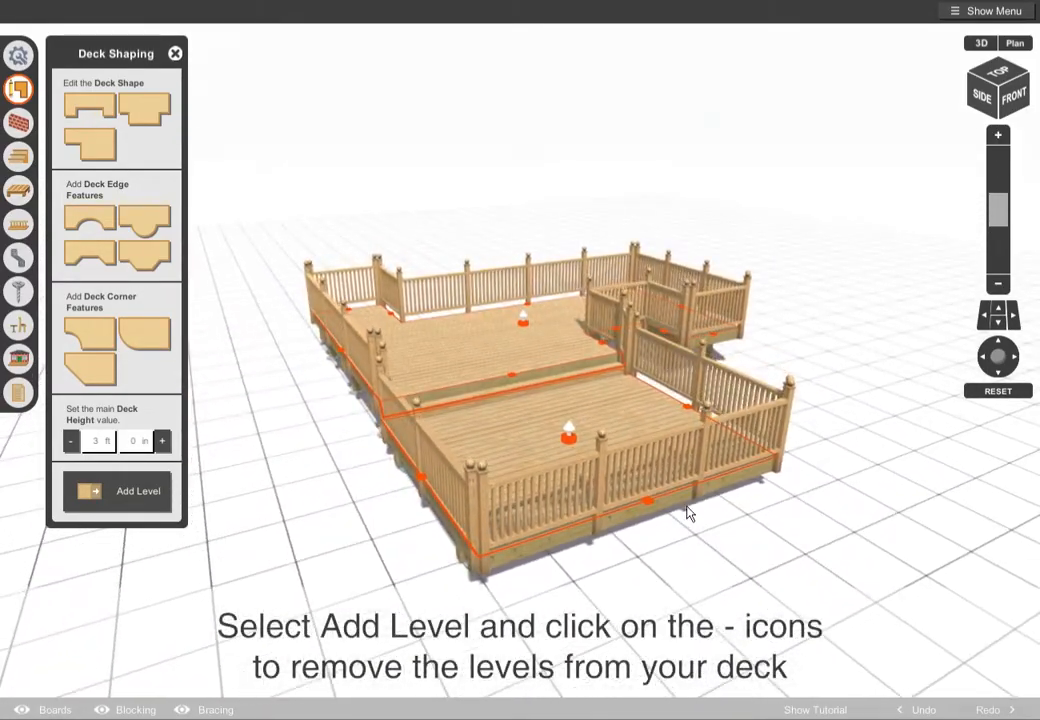
Step: Remove the added lower level from the deck
click(160, 492)
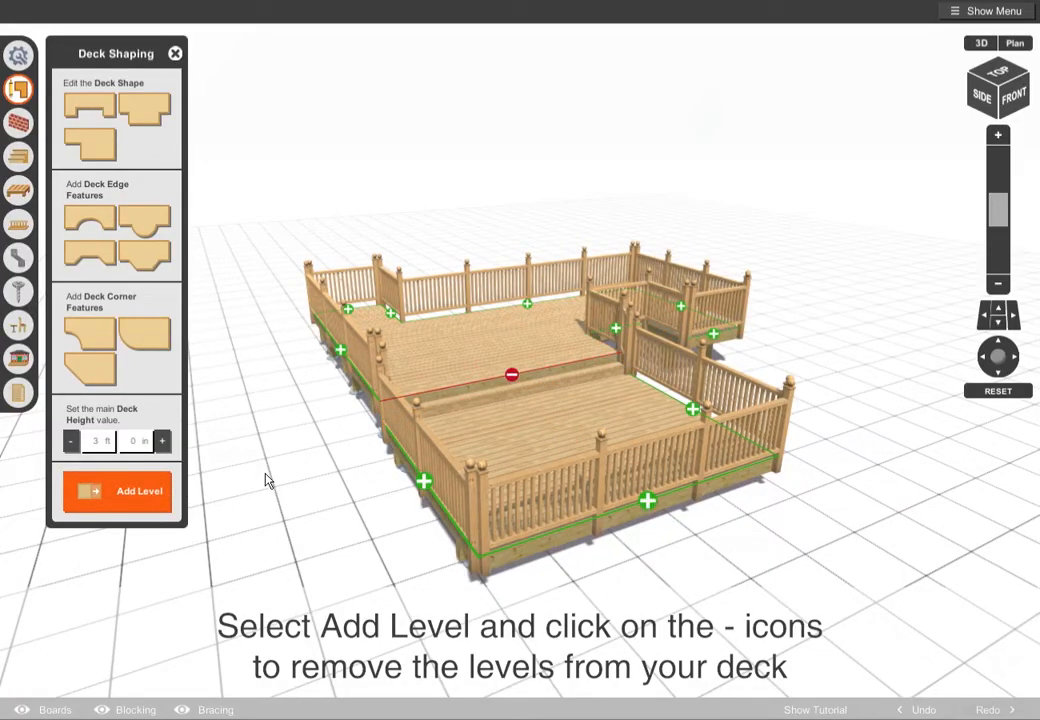
click(512, 374)
drag(645, 397, 617, 437)
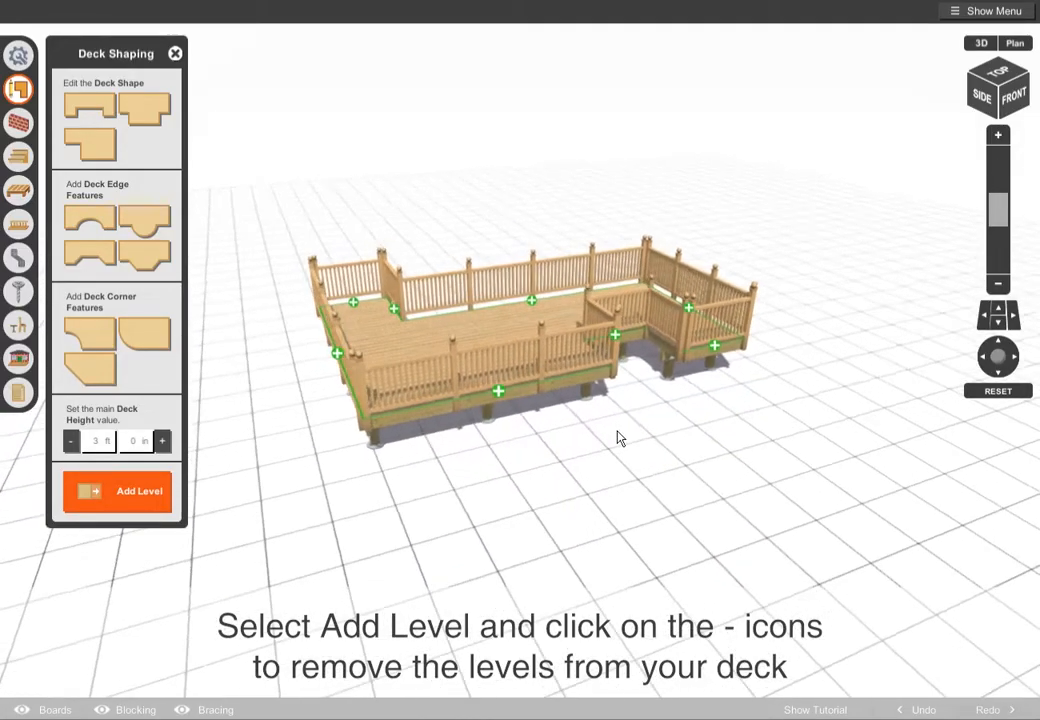
Step: Place walls along the three connected deck edges on the corner notch side: the 5 ft end, the notch's short side and its 20 ft side
scroll(535, 395, up, 2)
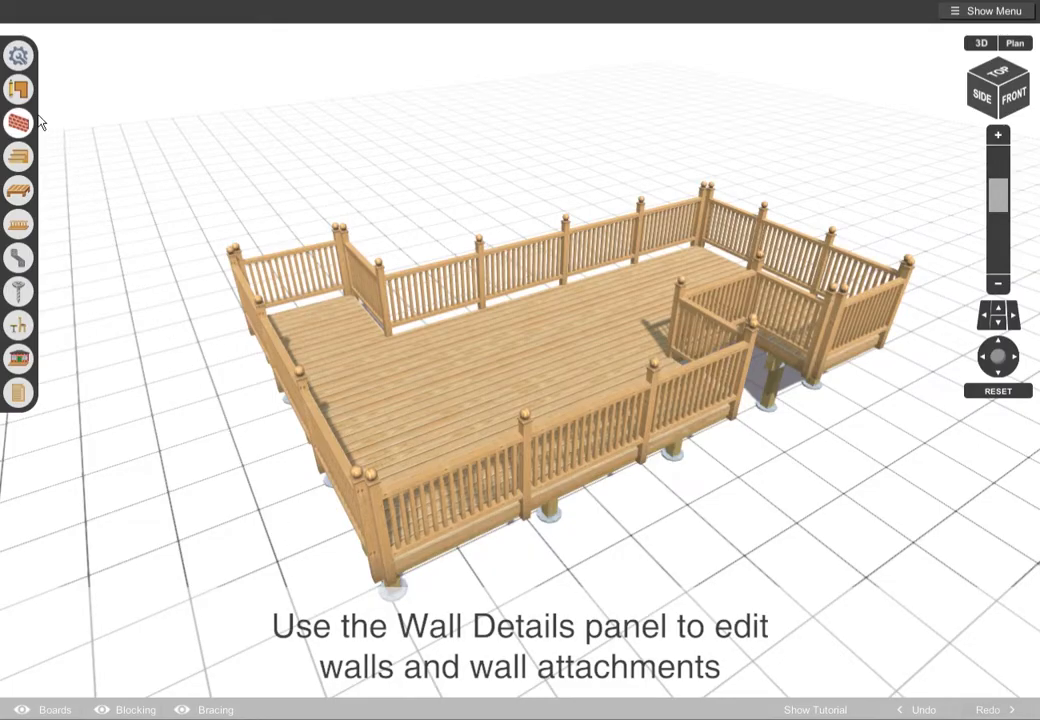
click(38, 119)
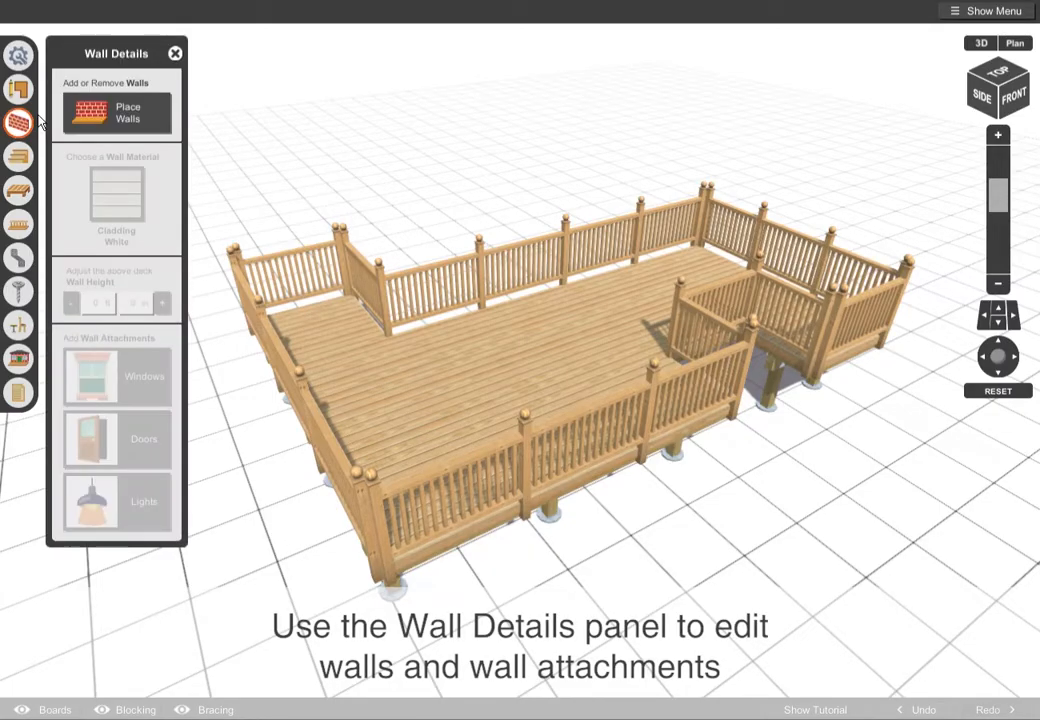
click(155, 114)
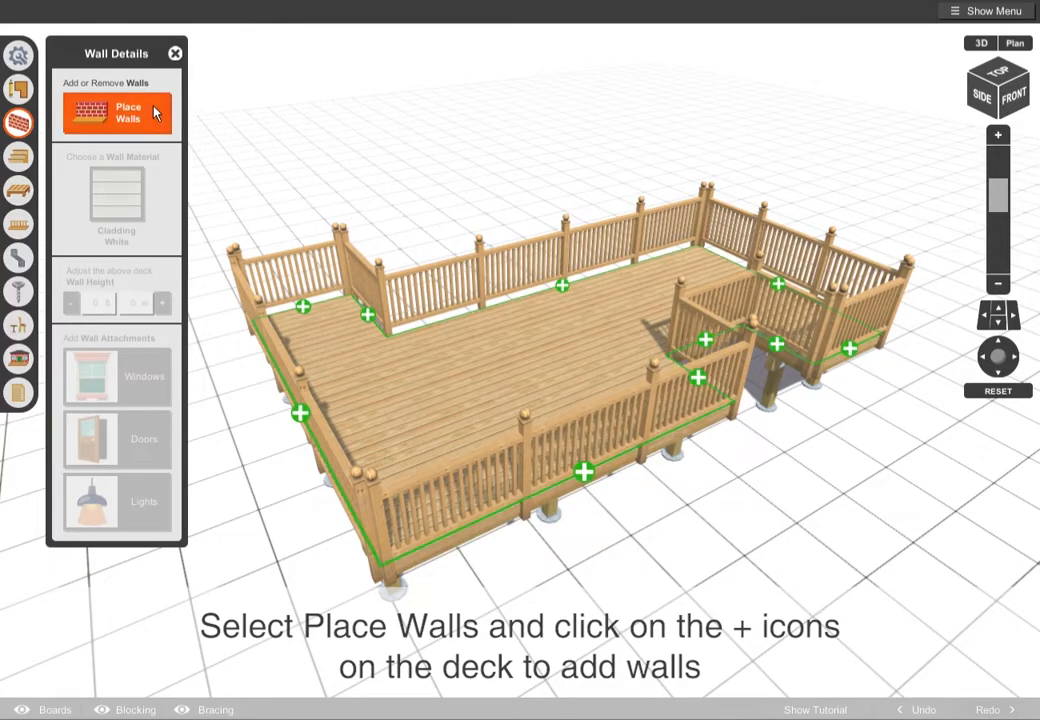
click(308, 305)
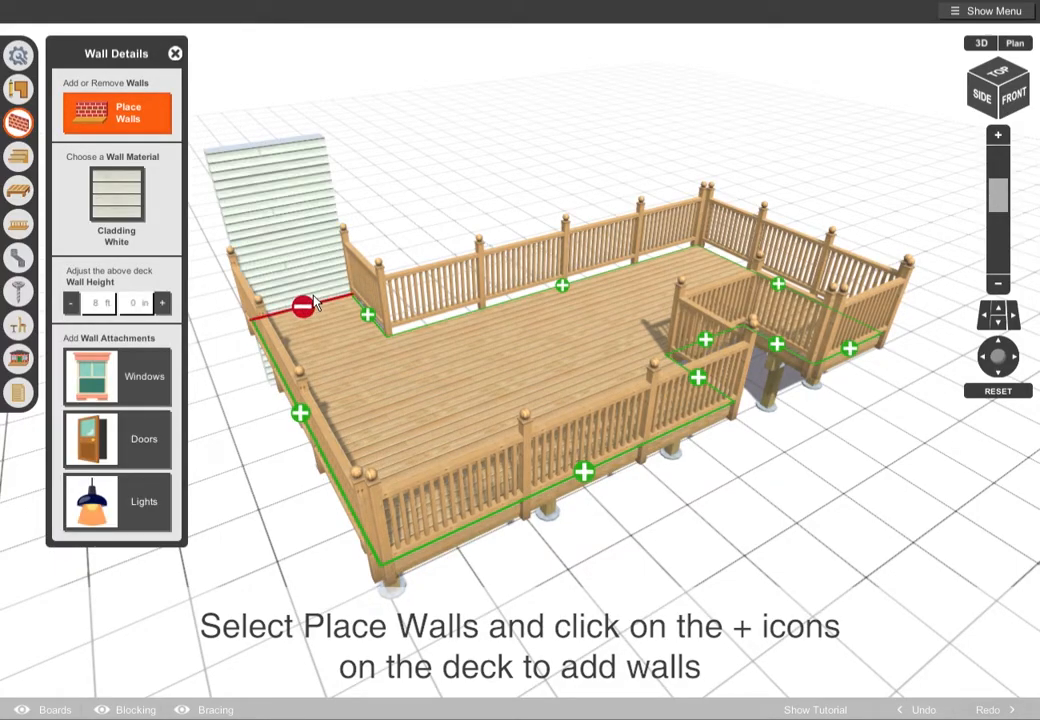
click(367, 313)
click(562, 285)
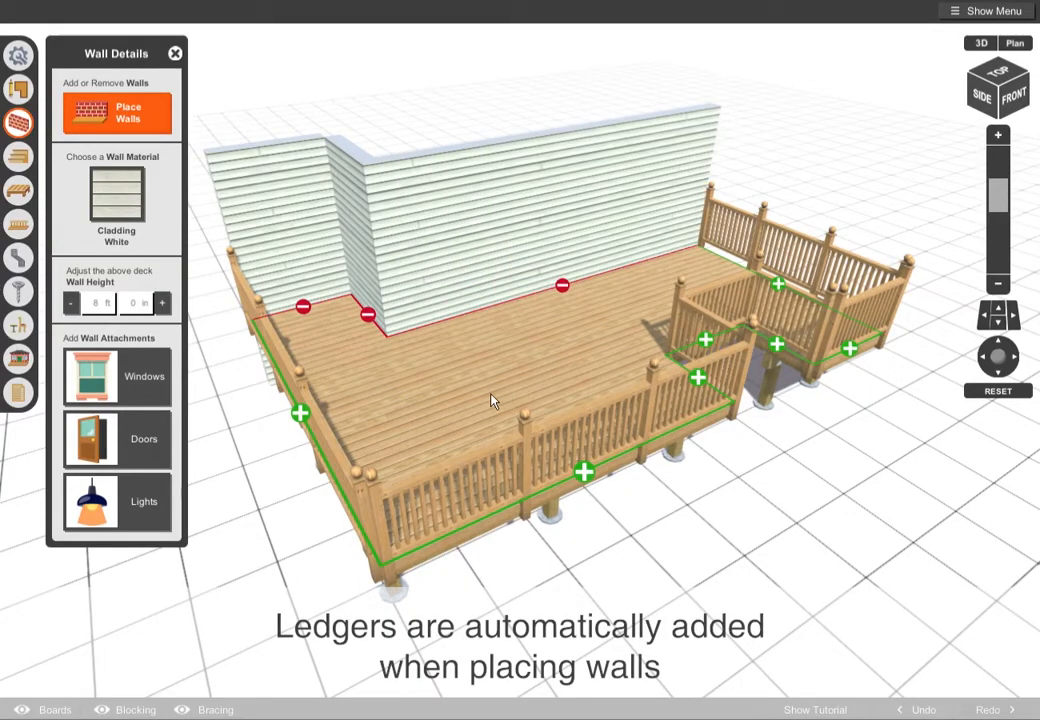
Step: Change the wall material to Brick and accept the Brick Veneer Ledger Connectors
click(113, 190)
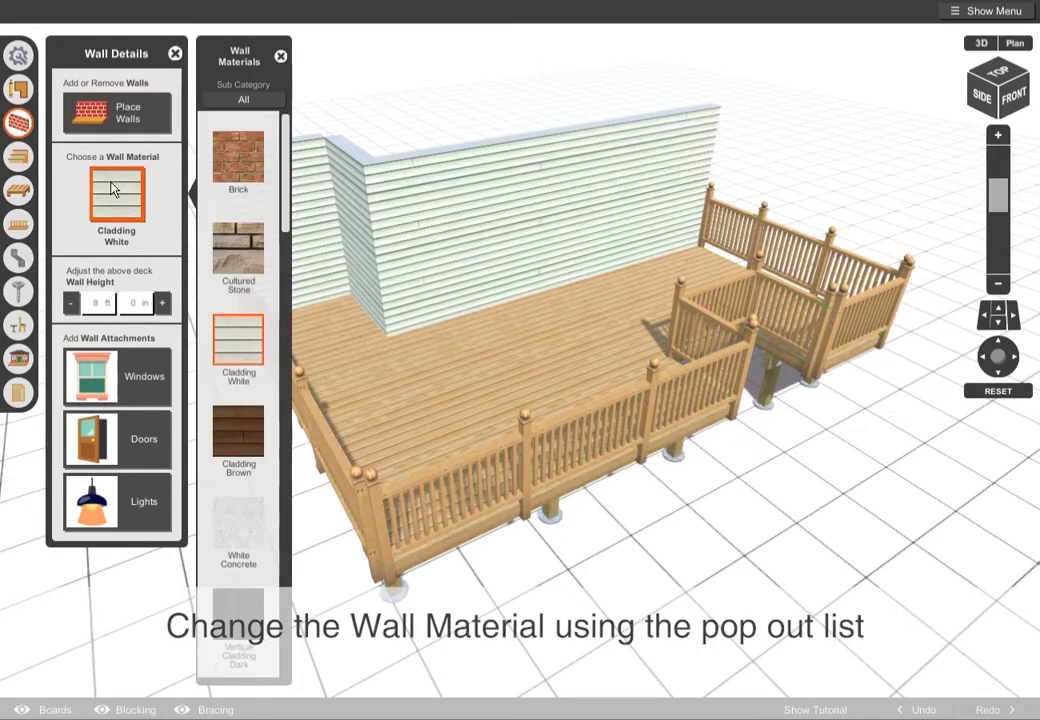
click(248, 158)
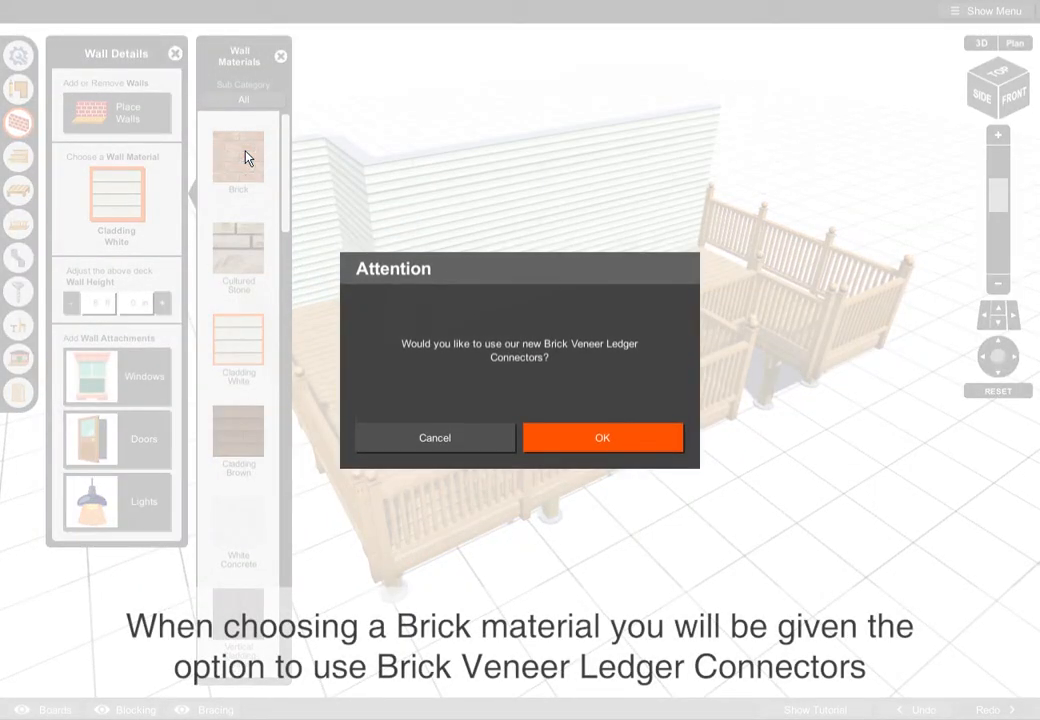
click(564, 435)
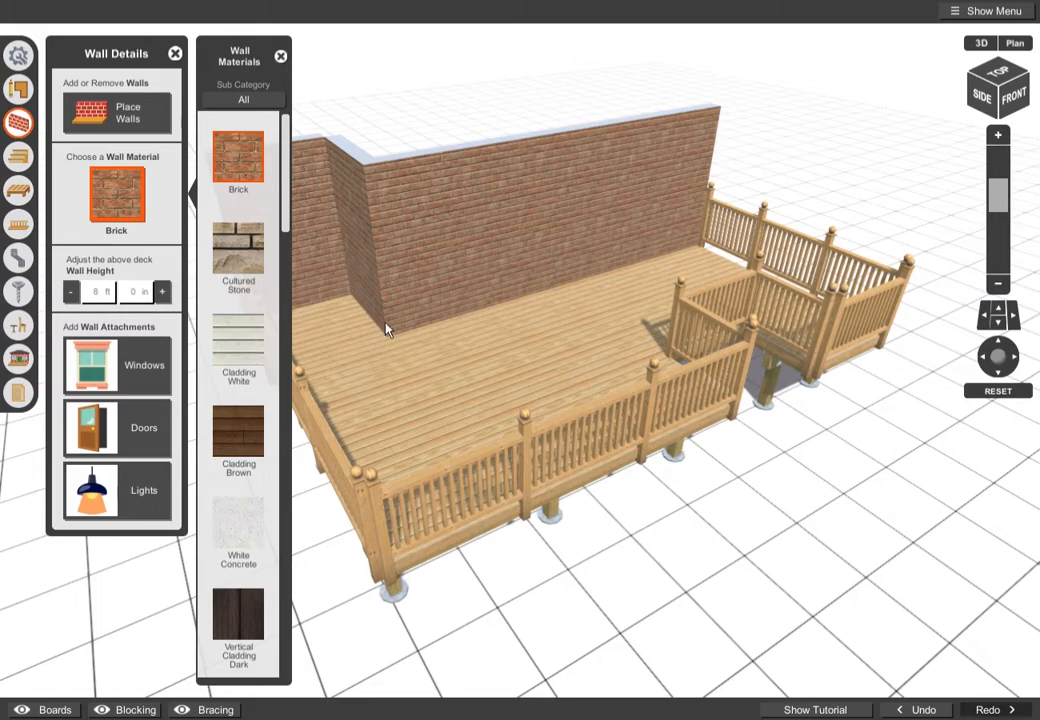
Step: Try the wall materials Cladding Brown, White Concrete, Vertical Cladding Dark and Vertical Cladding Natural Varied
scroll(284, 210, down, 1)
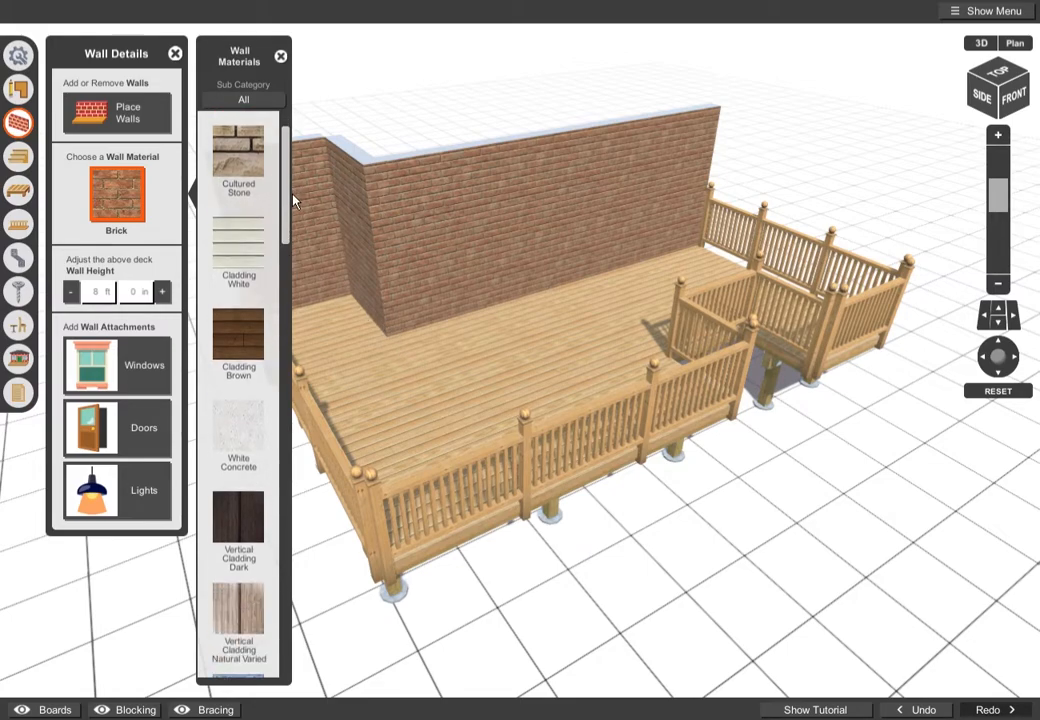
scroll(293, 200, down, 1)
click(237, 232)
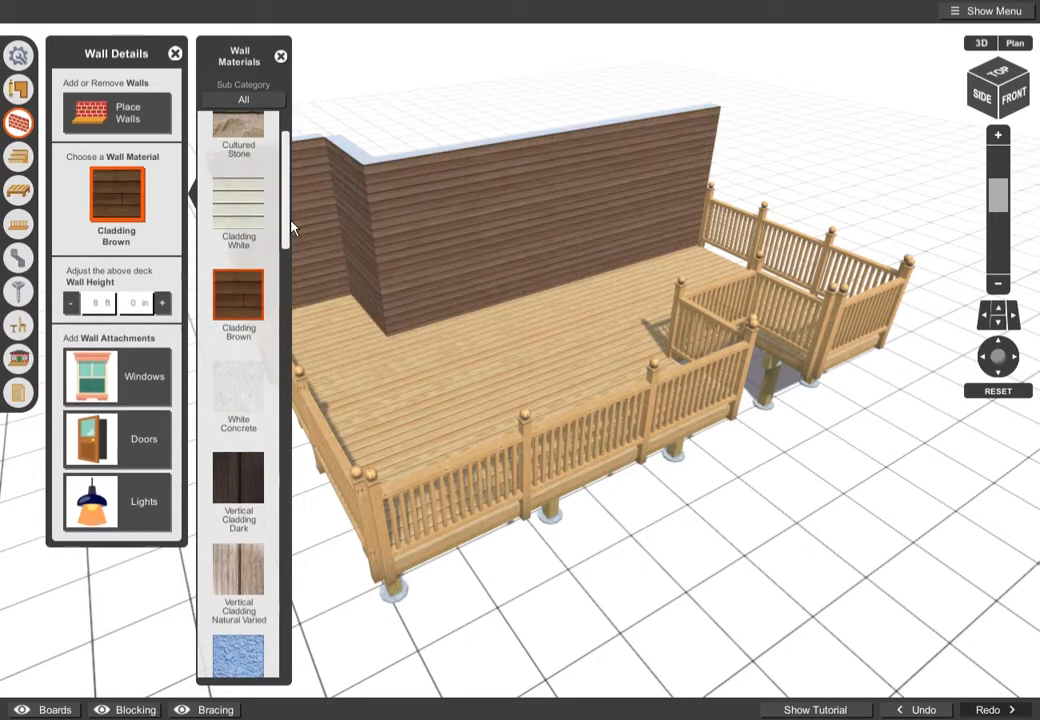
scroll(293, 222, down, 1)
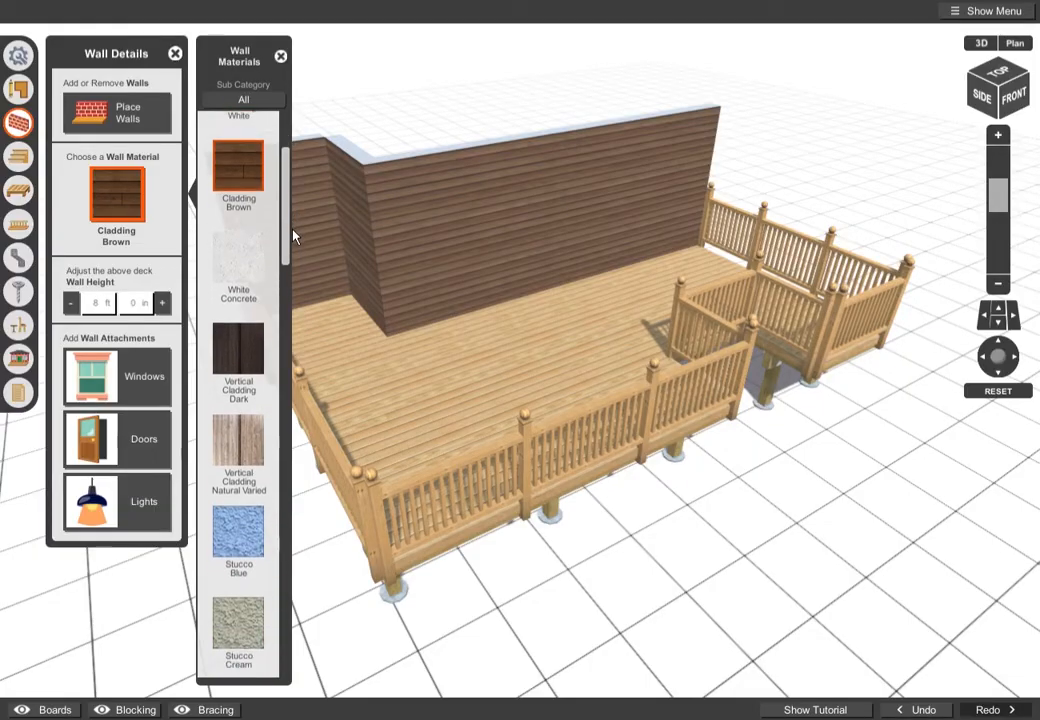
click(238, 258)
click(247, 360)
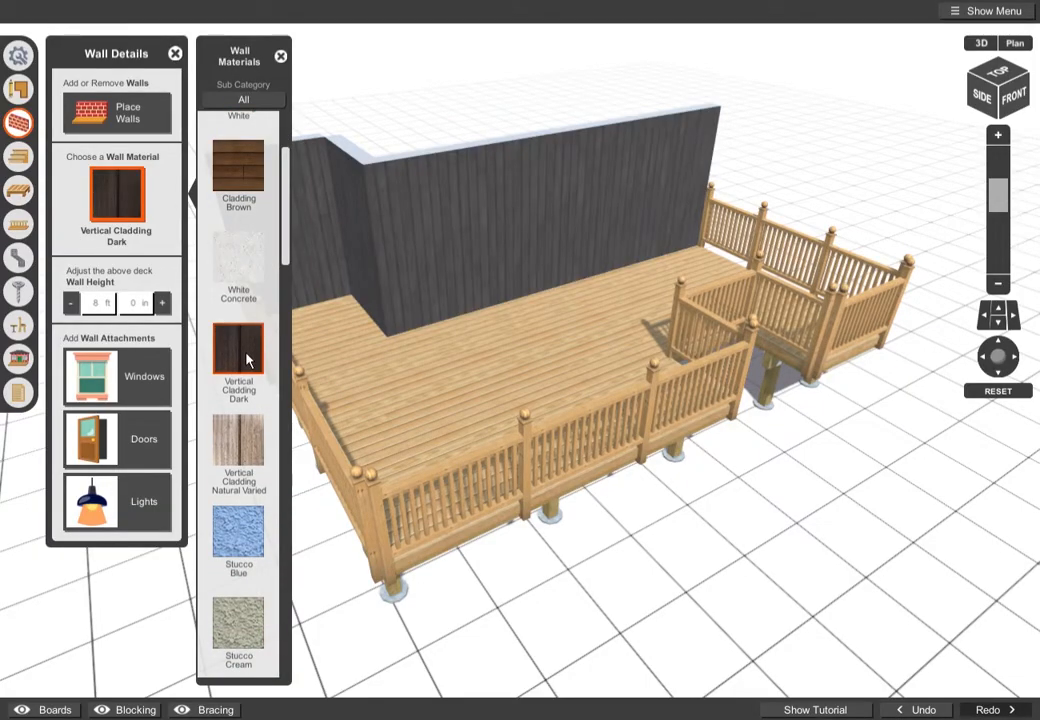
click(253, 436)
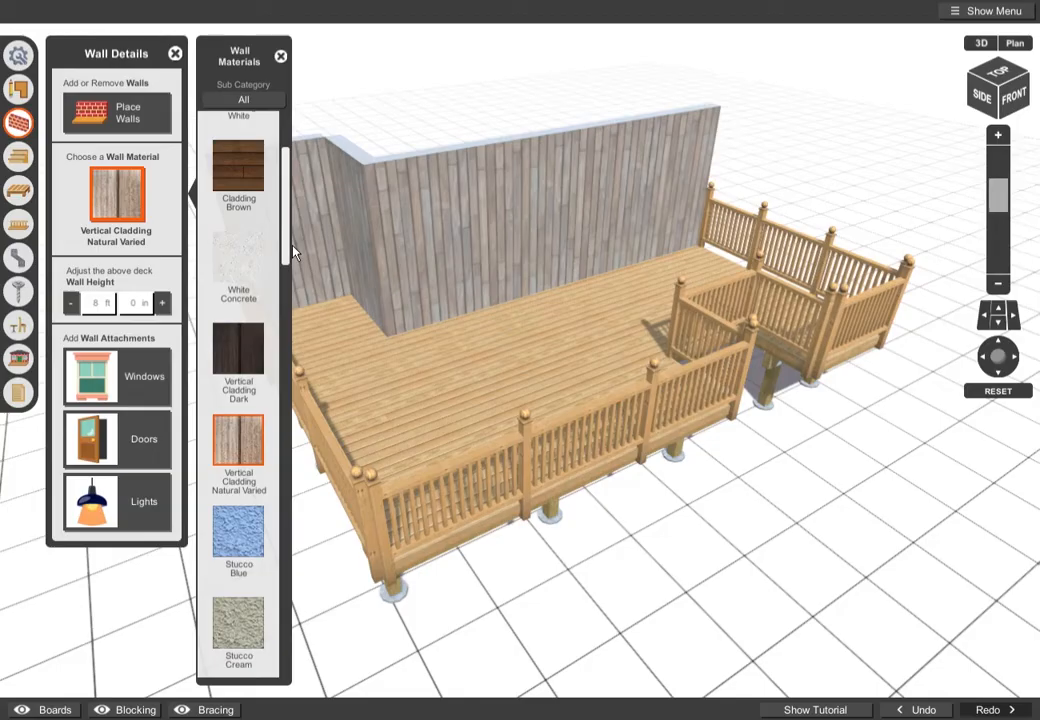
Step: Set the wall material back to Cladding White and close the material list
scroll(250, 235, up, 2)
click(253, 232)
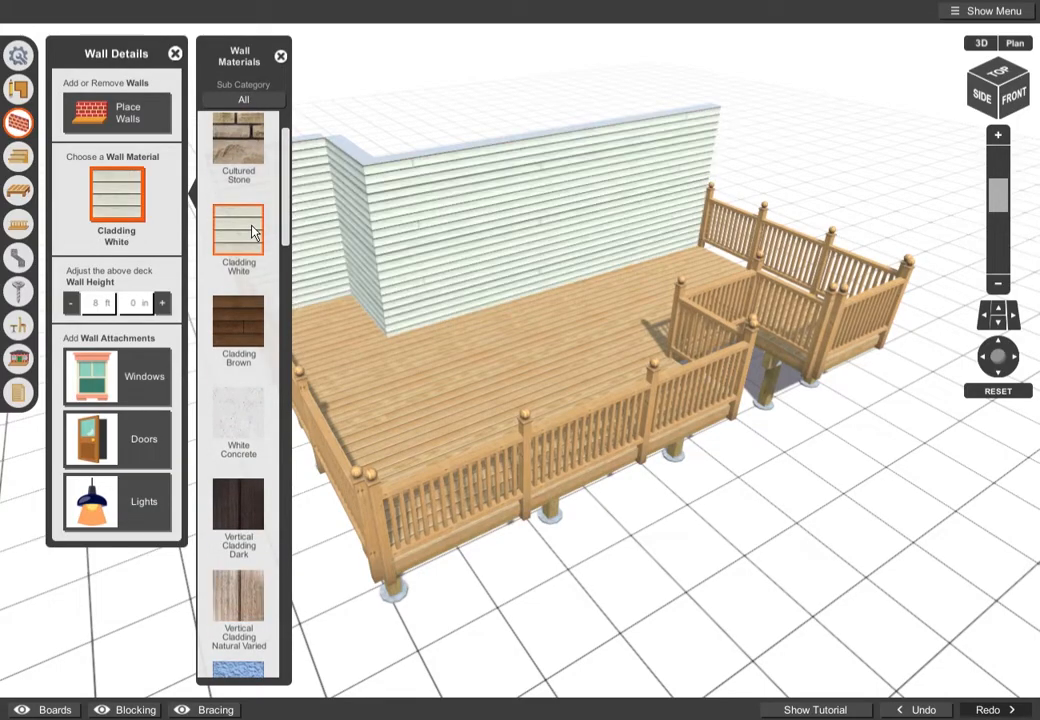
click(281, 56)
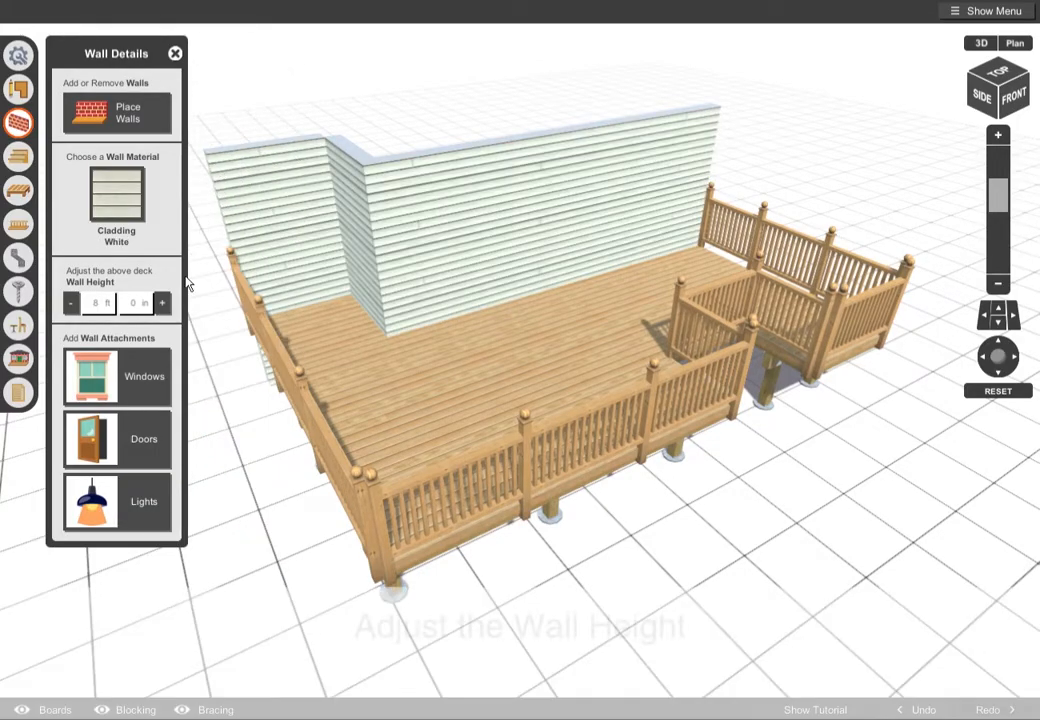
Step: Raise the wall height to 9 ft and set it back to 8 ft
click(166, 303)
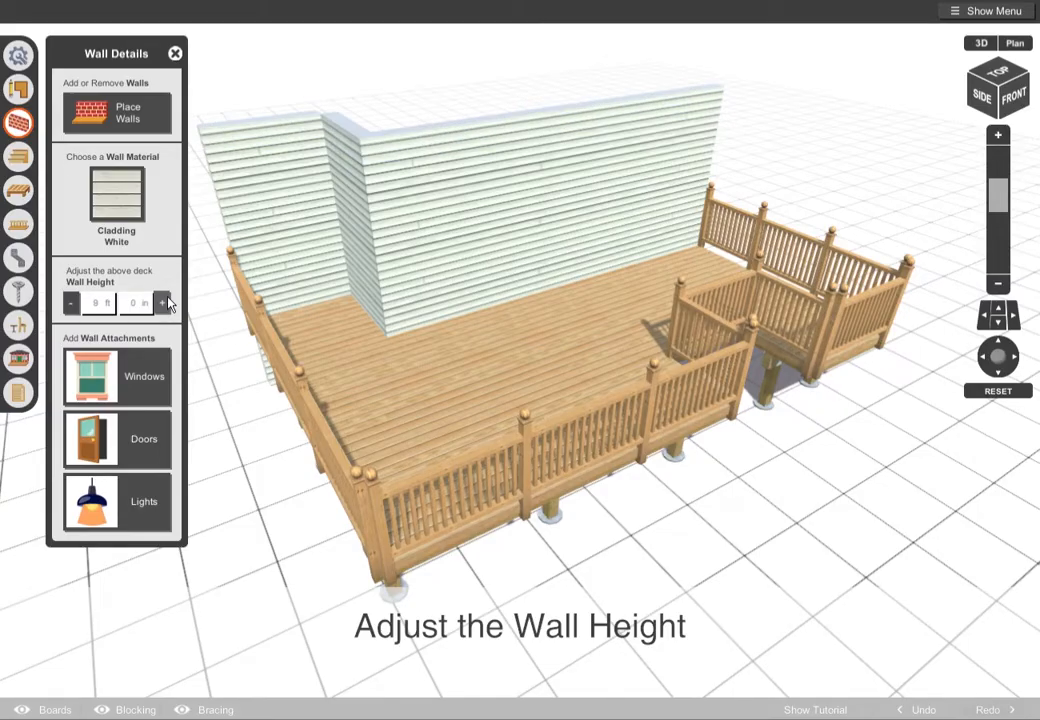
click(80, 304)
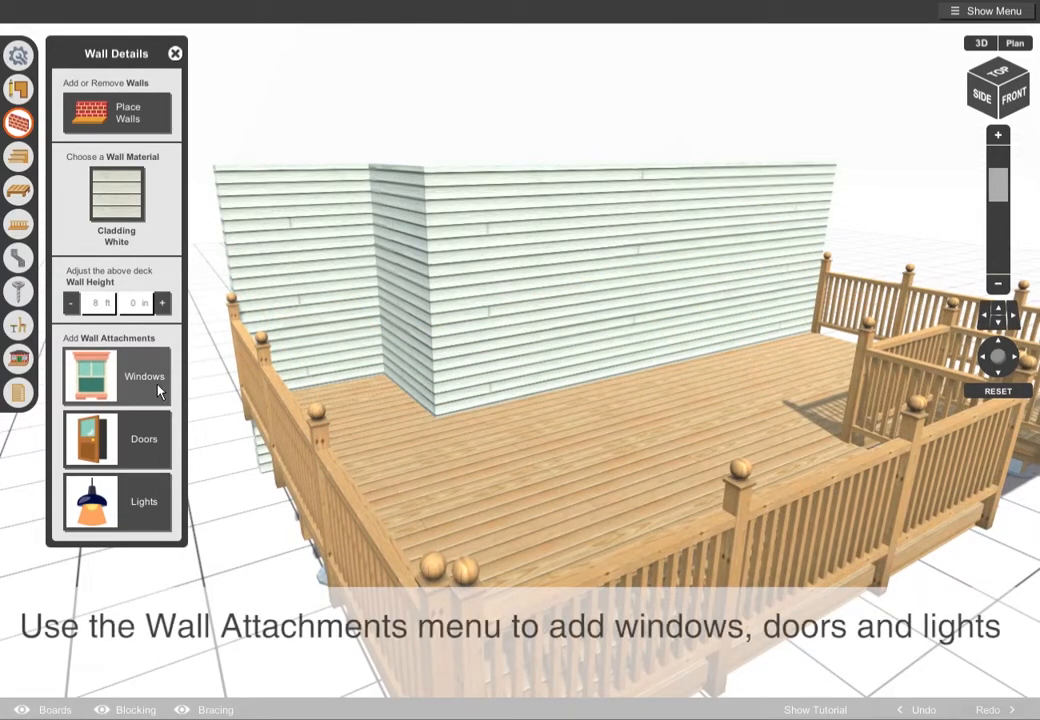
Step: Choose a window from the wall attachments and place it on the long wall, towards the wall's projecting corner
click(157, 388)
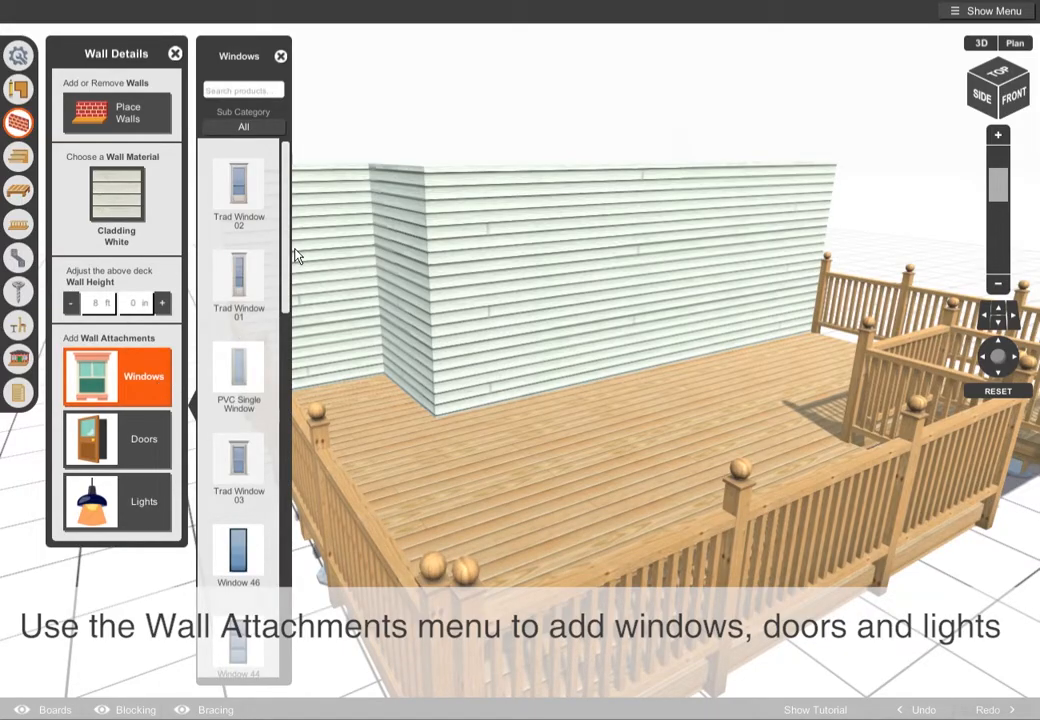
drag(290, 250, 594, 266)
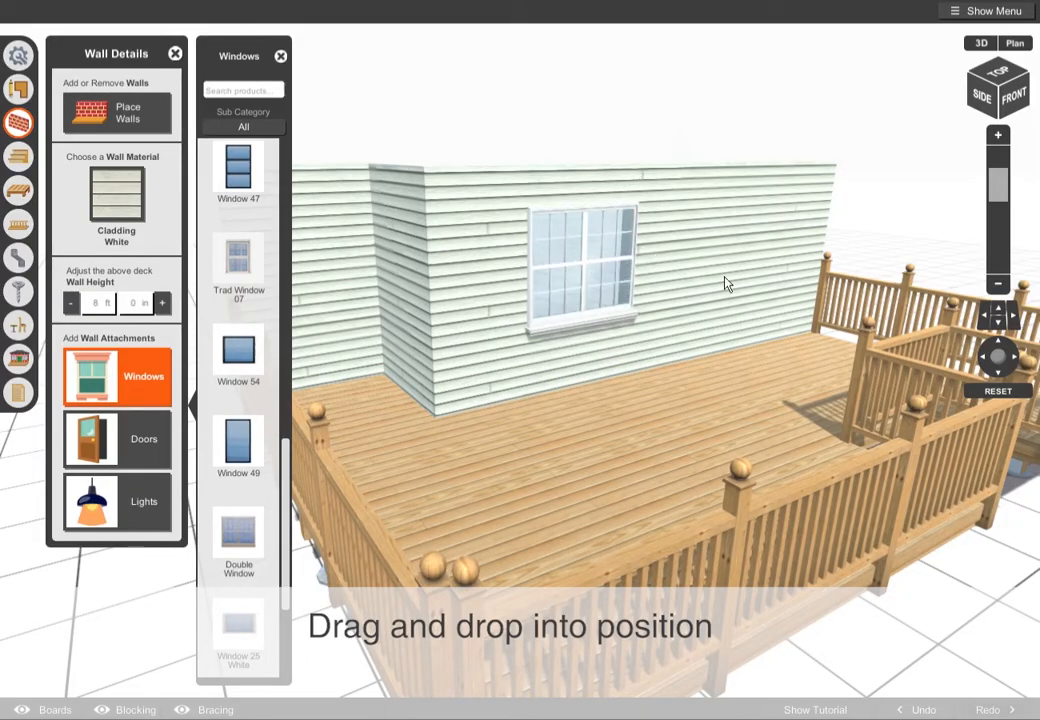
Step: Close the window list and shift the placed window slightly along the long wall, away from the projecting corner
click(281, 56)
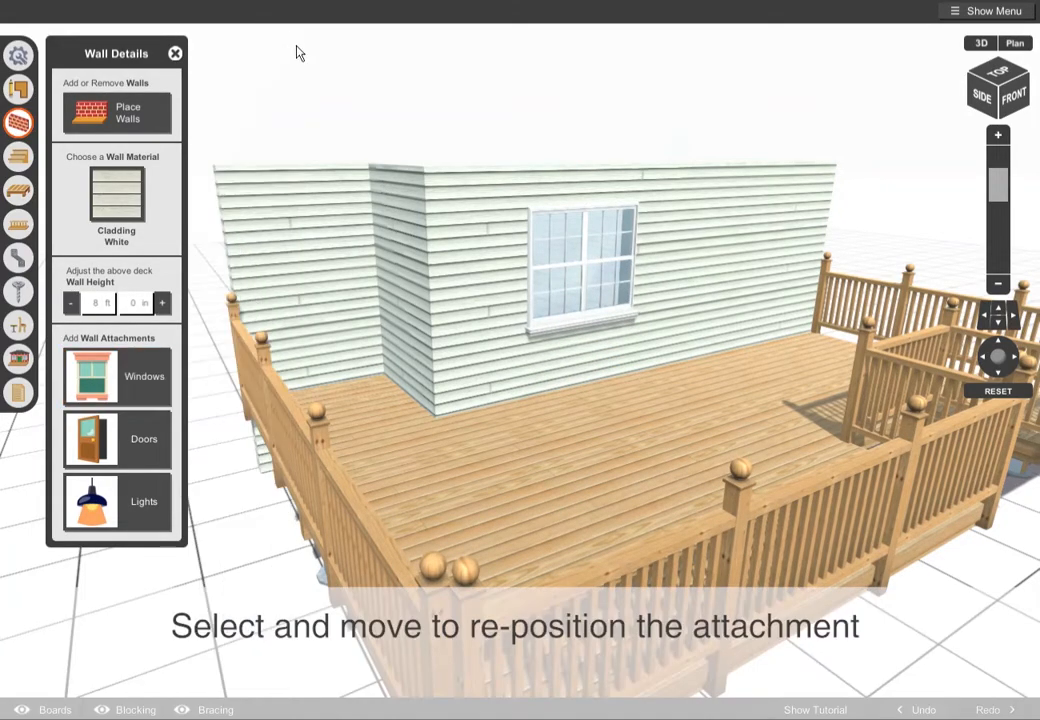
click(575, 250)
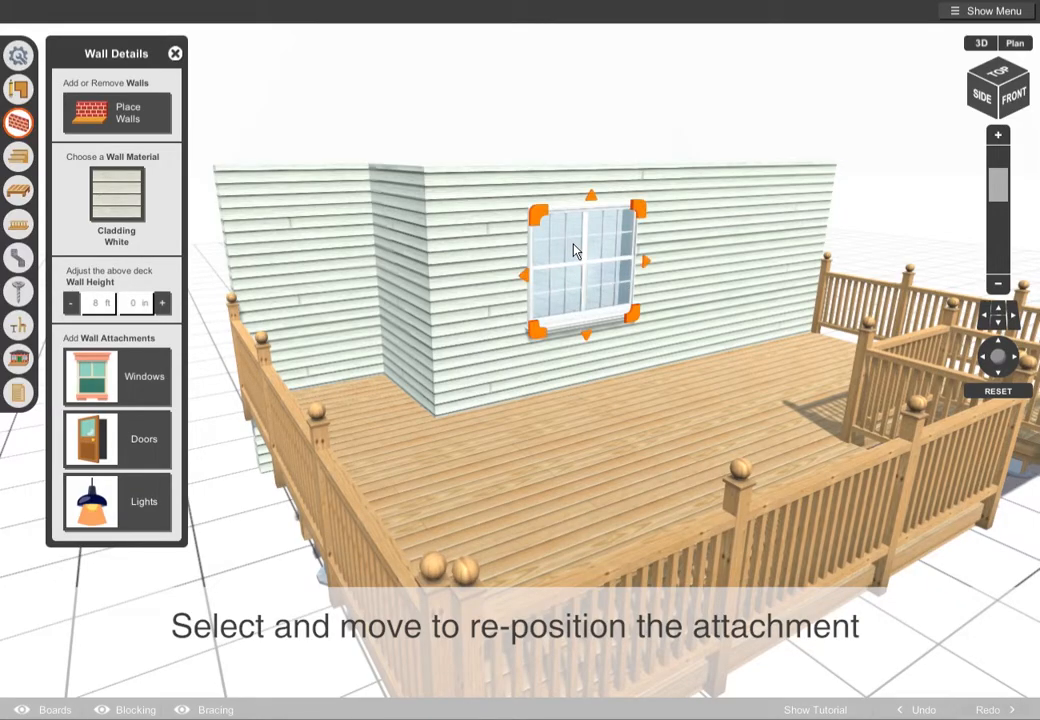
mouse_move(583, 250)
mouse_down()
mouse_move(564, 249)
mouse_move(590, 246)
mouse_move(572, 230)
mouse_move(549, 240)
mouse_move(585, 260)
mouse_move(594, 252)
mouse_up()
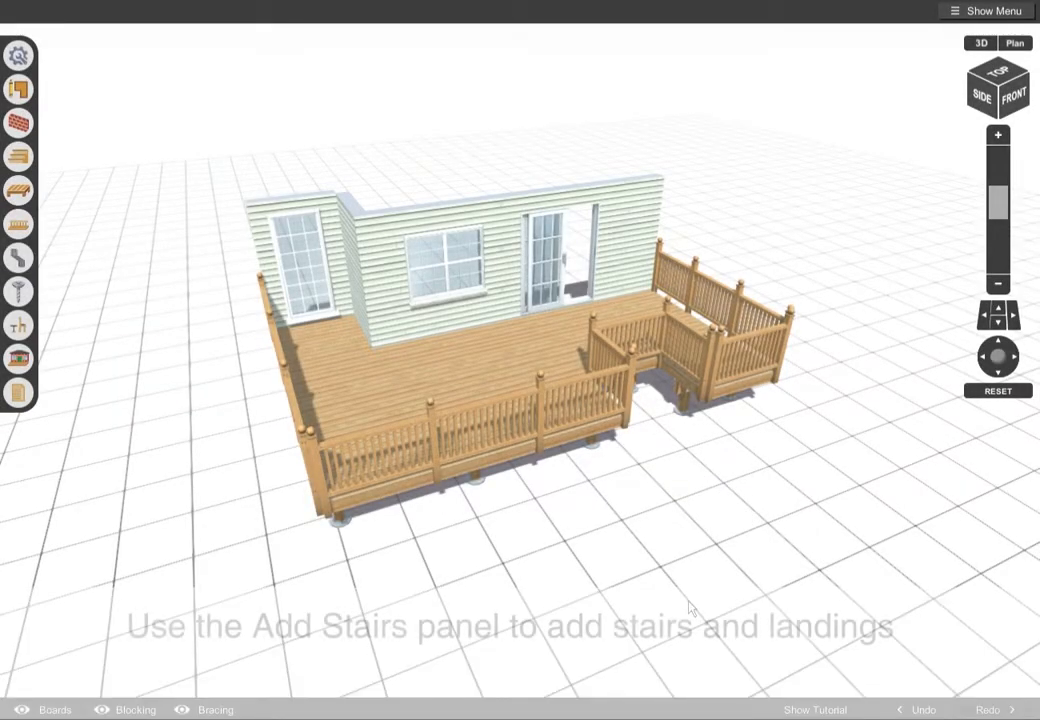
Step: Raise the deck to allow platform stairs, and add stairs with a platform and side flight to its long front edge
click(19, 153)
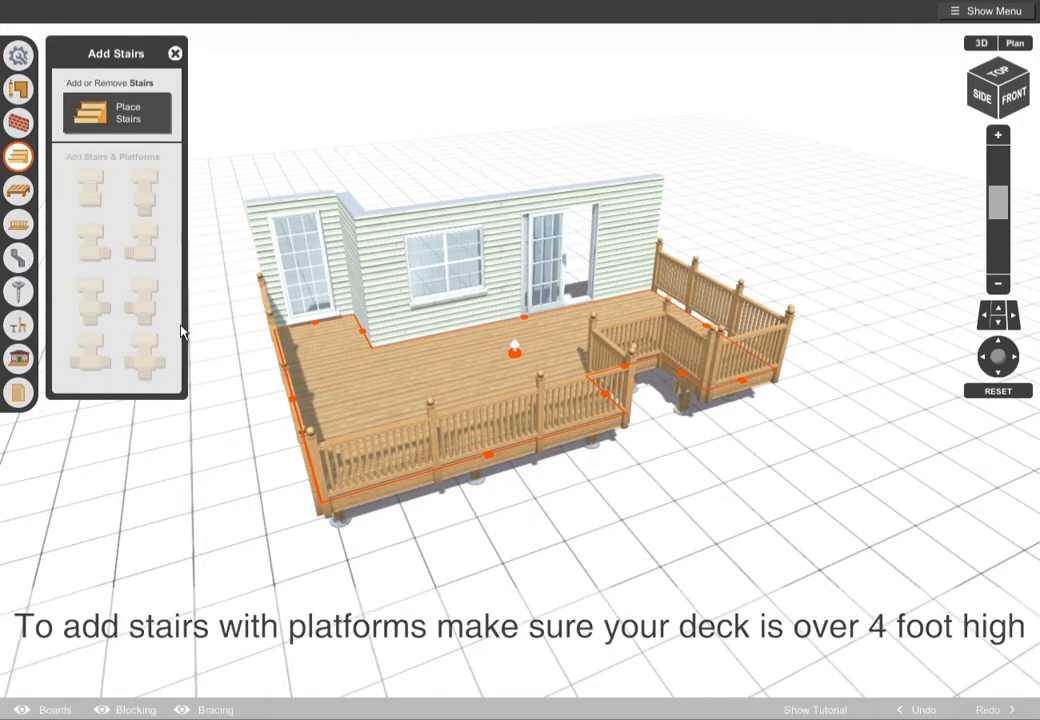
drag(518, 347, 531, 328)
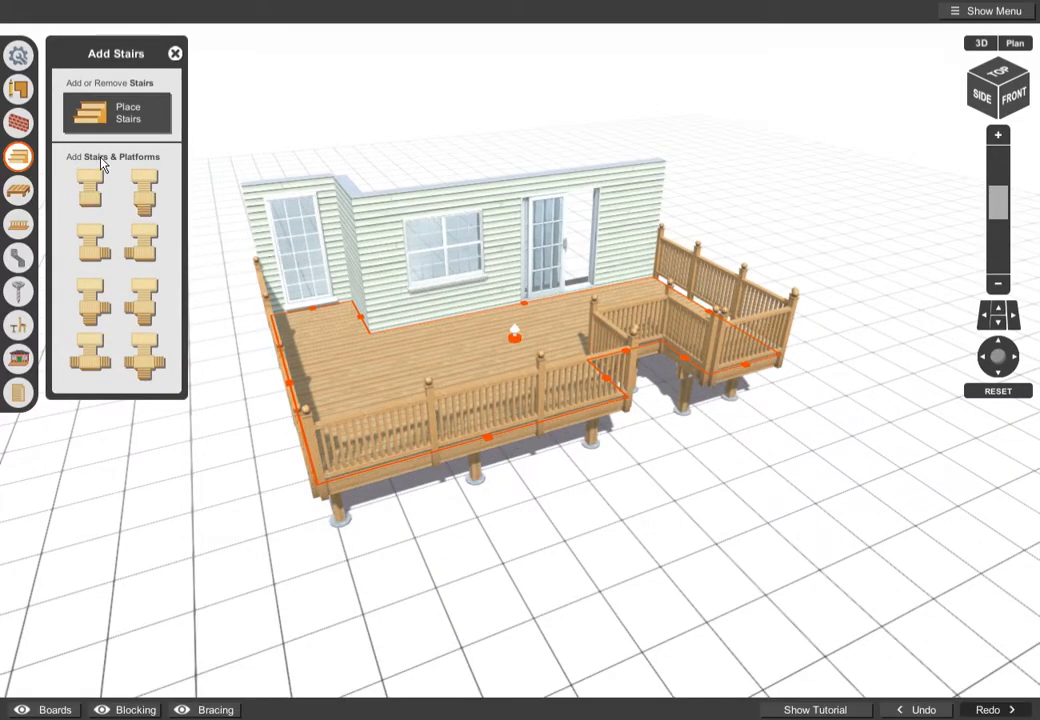
click(148, 194)
click(143, 243)
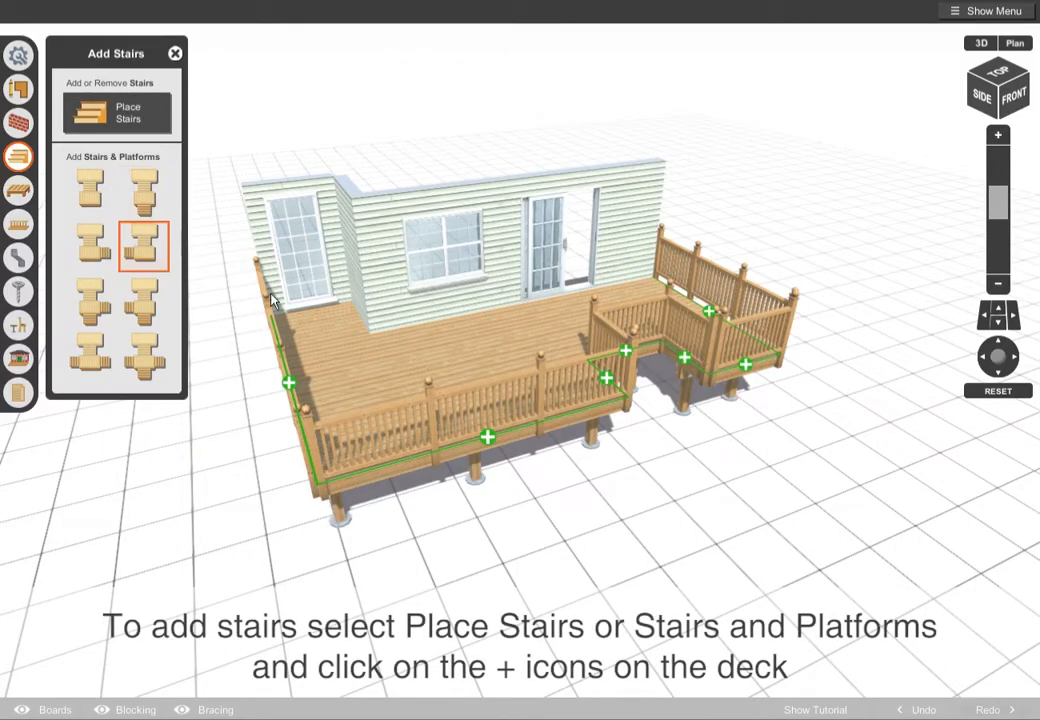
click(499, 433)
drag(634, 607, 673, 600)
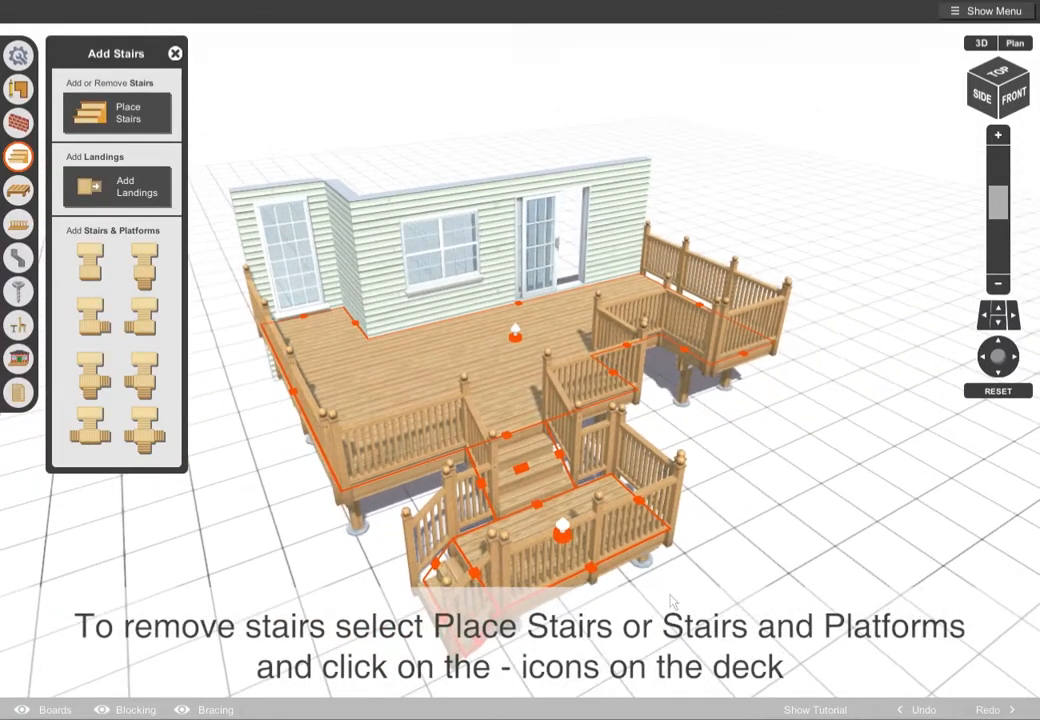
Step: Remove the platform stairs from the front edge and lower the deck
click(153, 258)
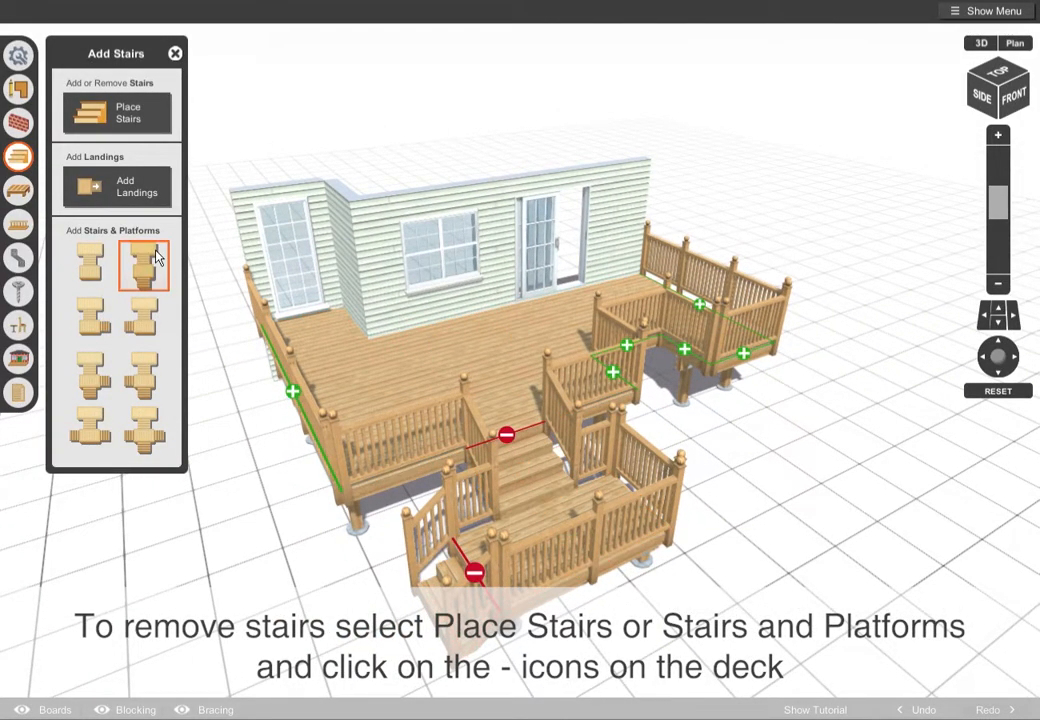
click(512, 432)
drag(610, 478, 563, 447)
click(157, 170)
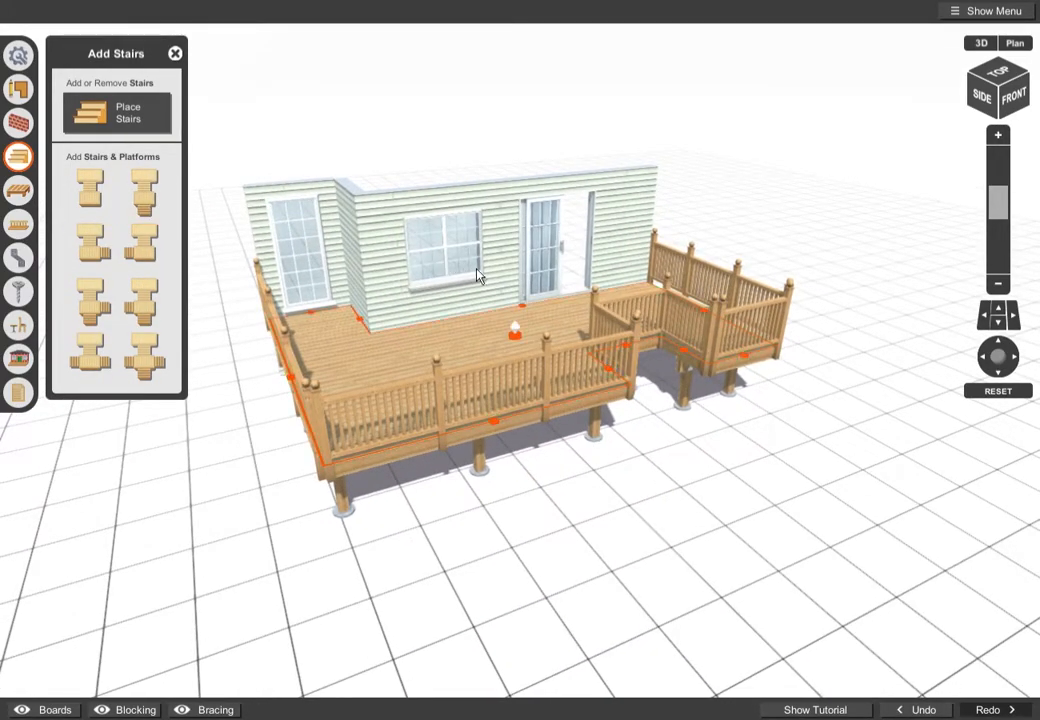
drag(519, 316, 522, 344)
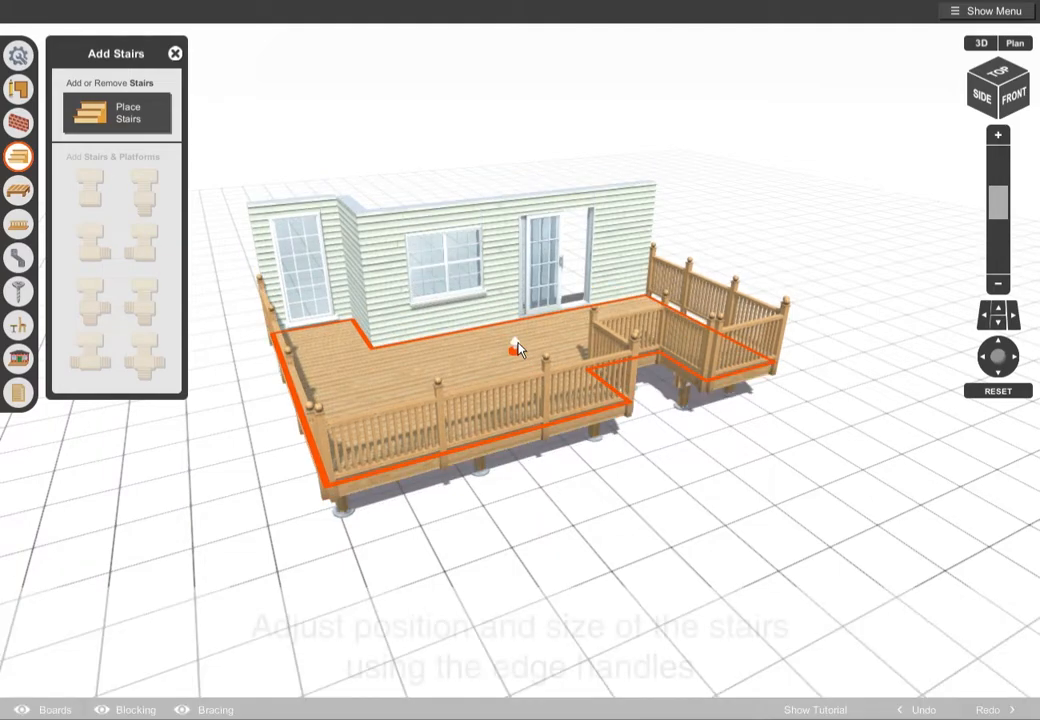
Step: Place plain stairs on the inner edge of the deck's front notch and extend them outward
click(152, 110)
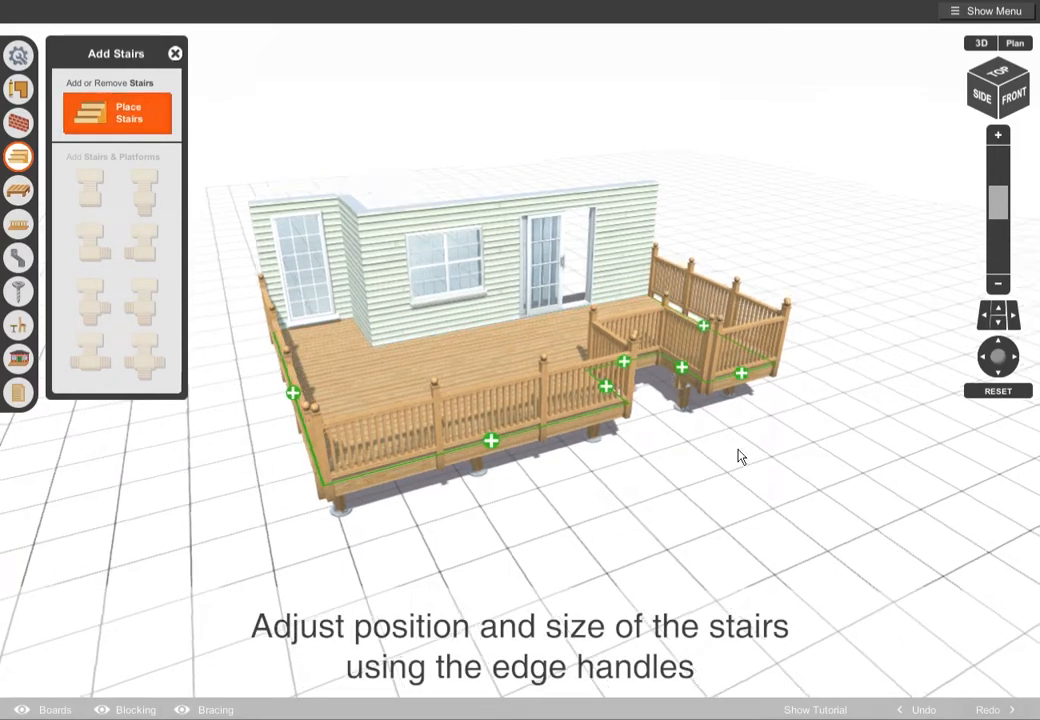
drag(752, 445, 526, 428)
click(600, 380)
click(560, 421)
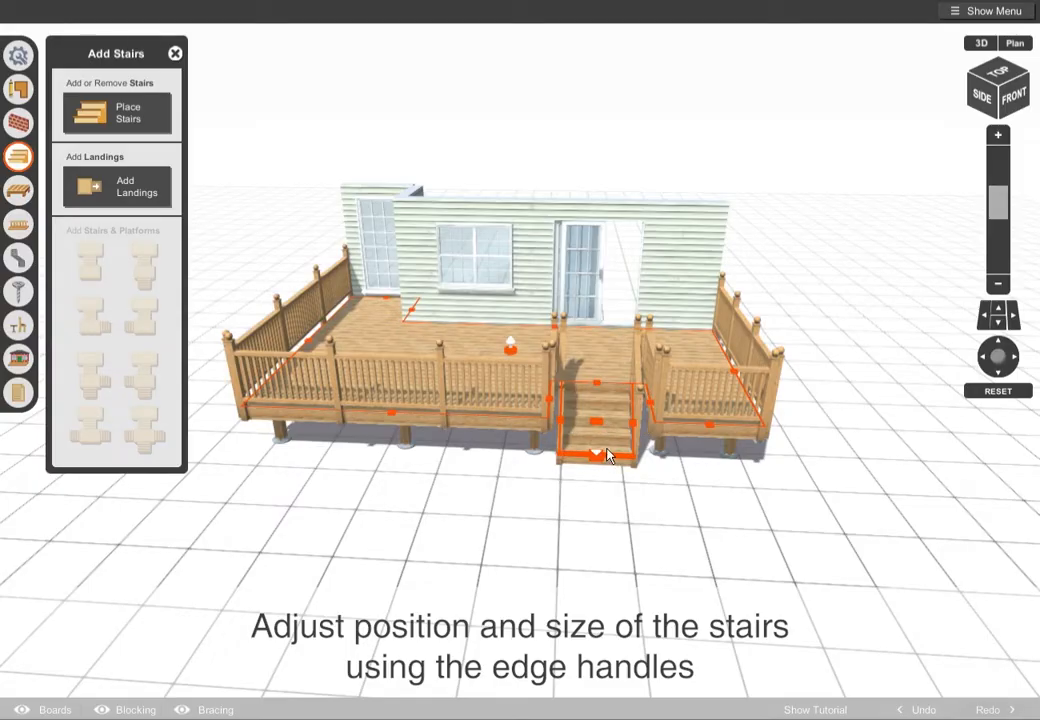
mouse_move(600, 454)
mouse_down()
mouse_move(606, 488)
mouse_move(606, 465)
mouse_move(607, 475)
mouse_up()
drag(540, 500, 825, 512)
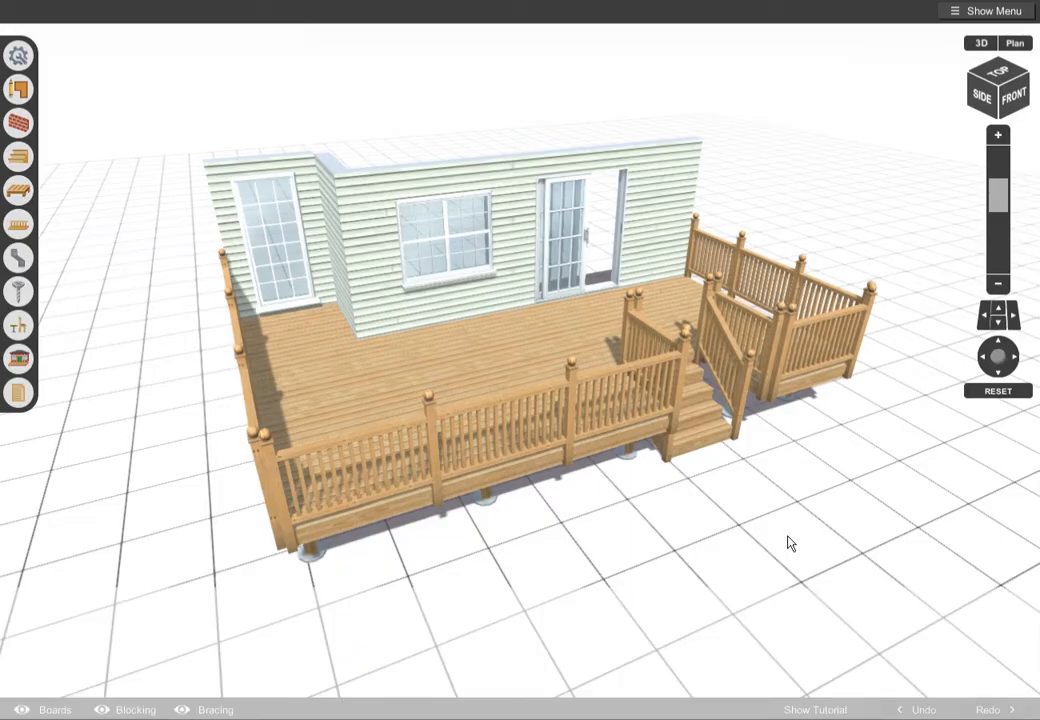
Step: Try the Fiberon board lumbers Horizon Castle Gray, Horizon Tudor Brown, Paramount Fossil and Paramount Earthstone
click(31, 187)
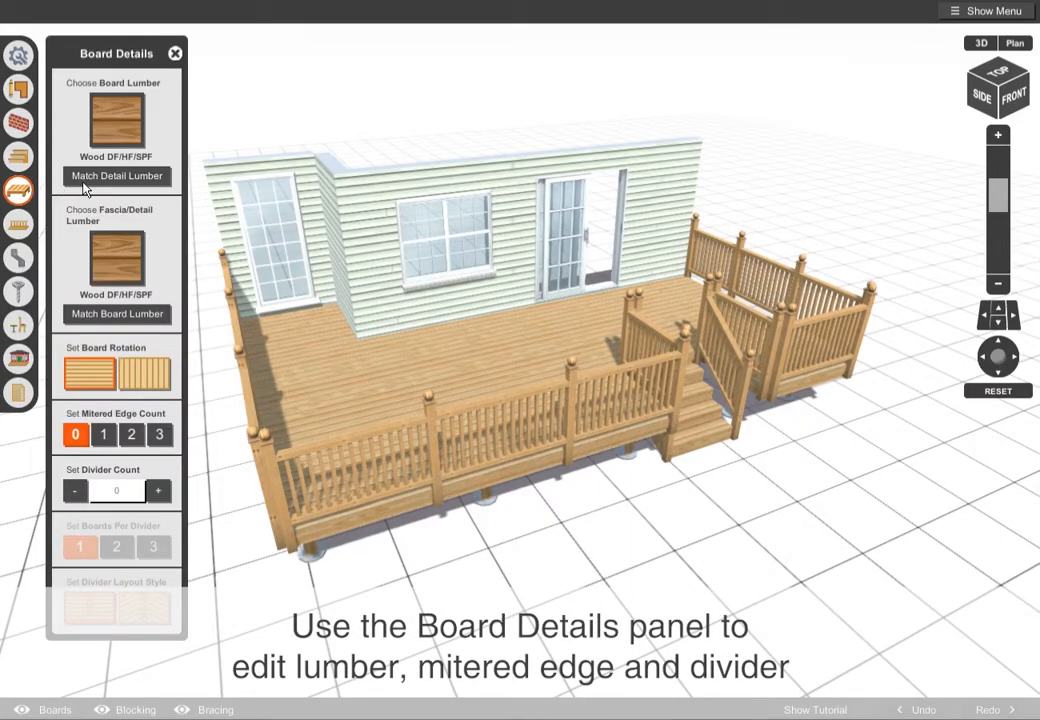
drag(713, 341, 545, 416)
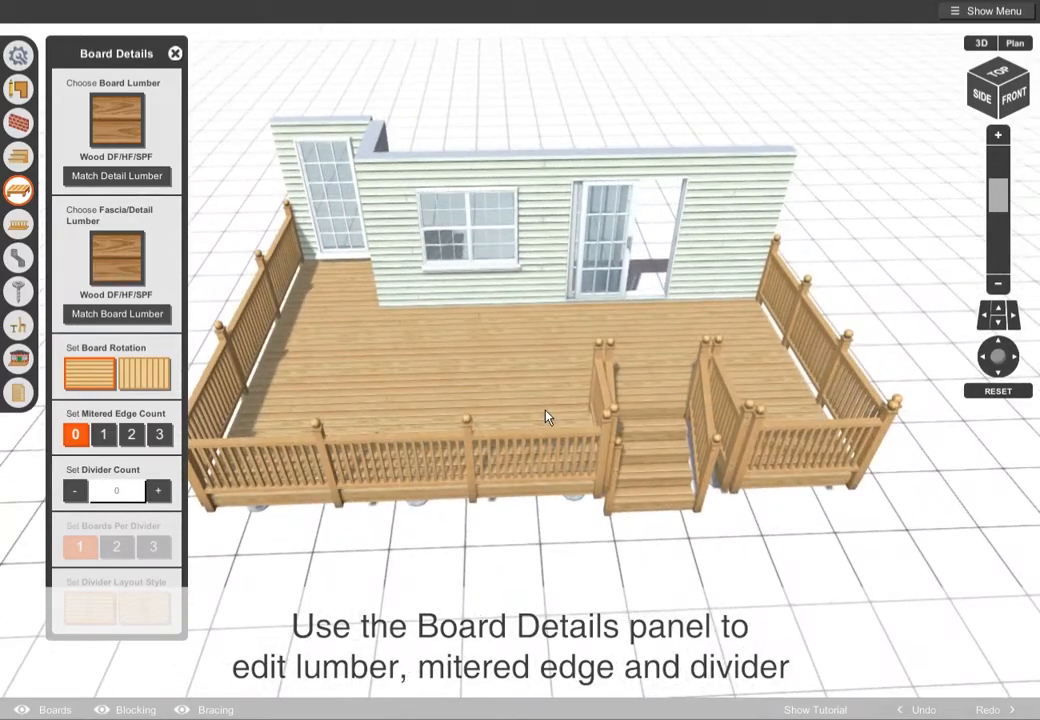
click(145, 125)
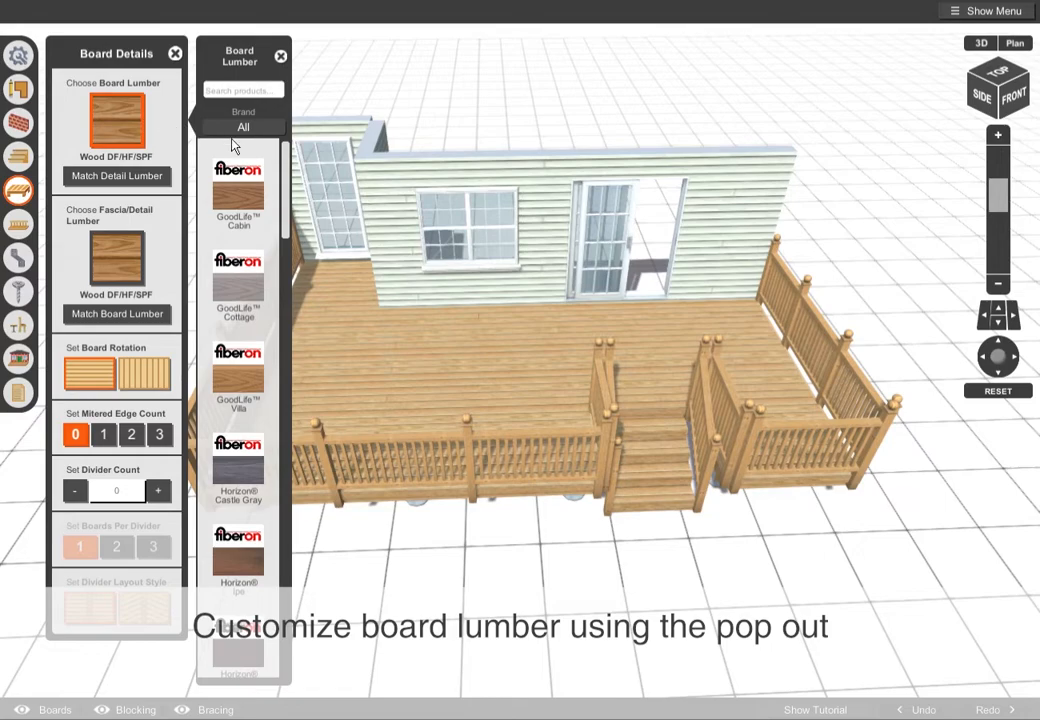
scroll(258, 365, down, 3)
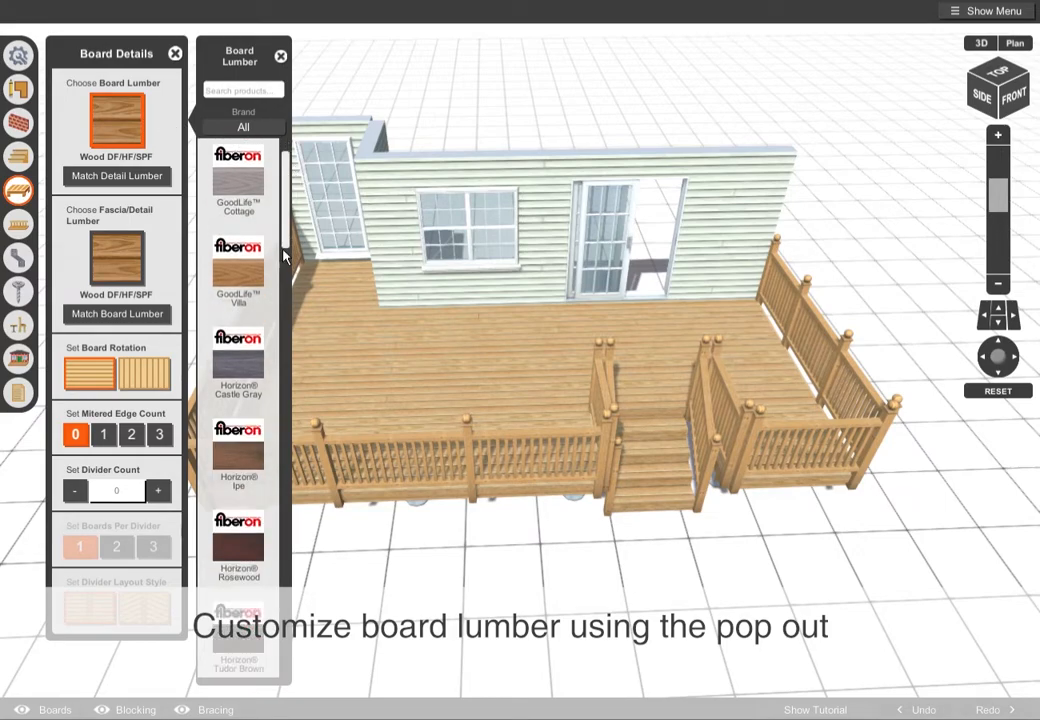
click(258, 365)
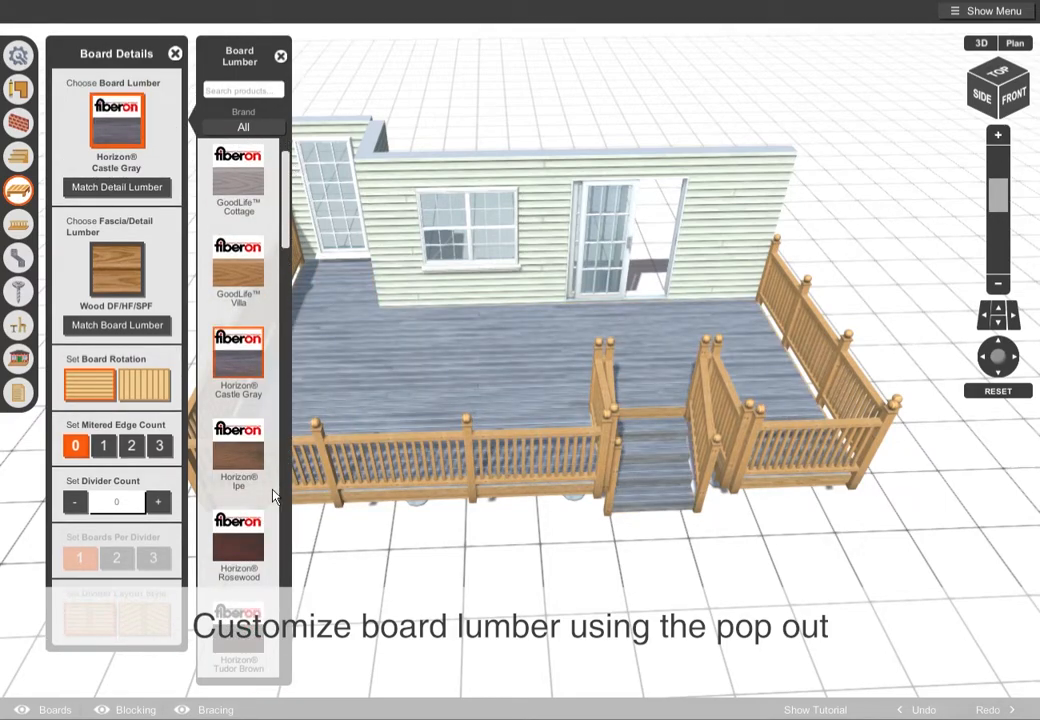
click(238, 640)
scroll(243, 476, down, 10)
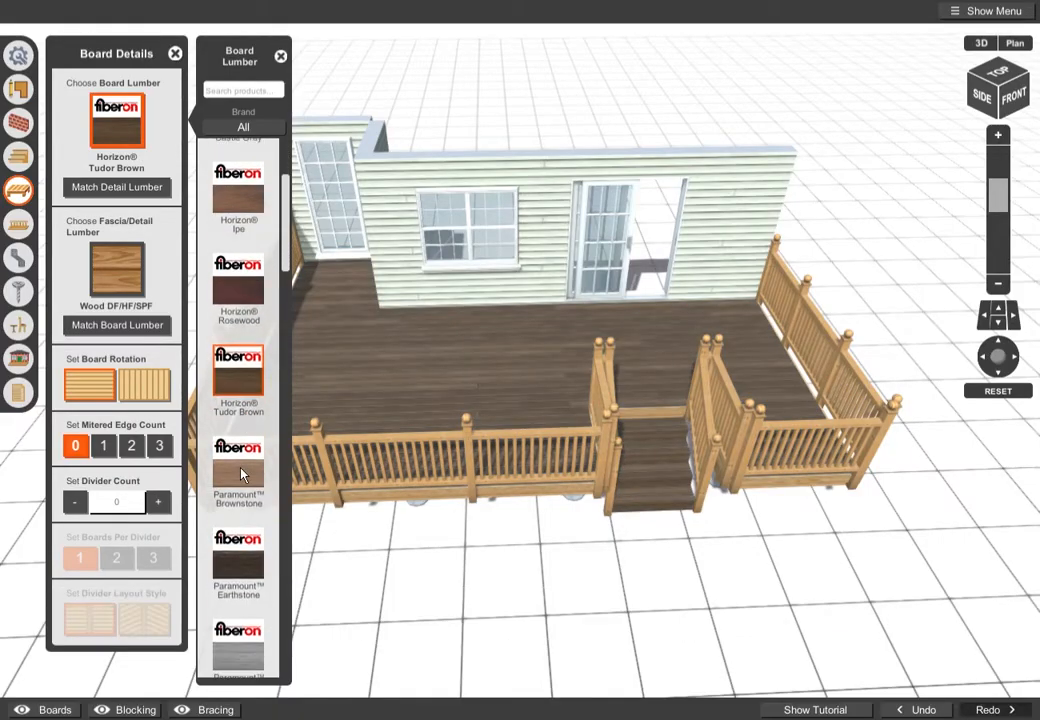
click(254, 583)
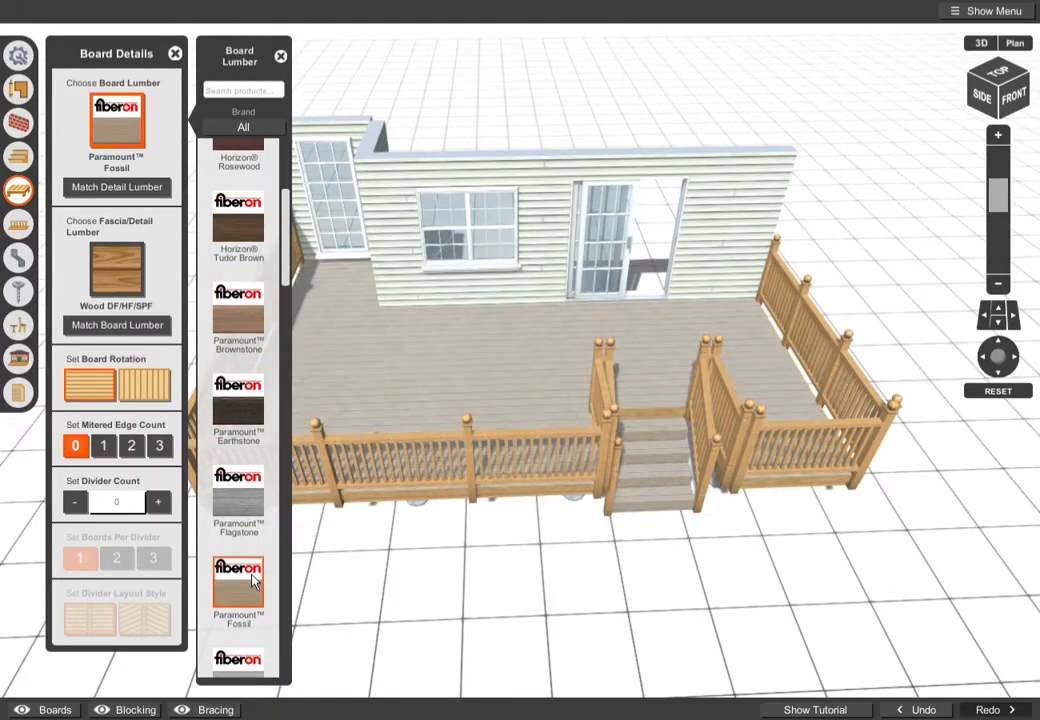
click(252, 400)
Step: Filter the board lumber by the brand Trex, and switch the brand filter to Fiberon
scroll(240, 205, up, 10)
click(243, 127)
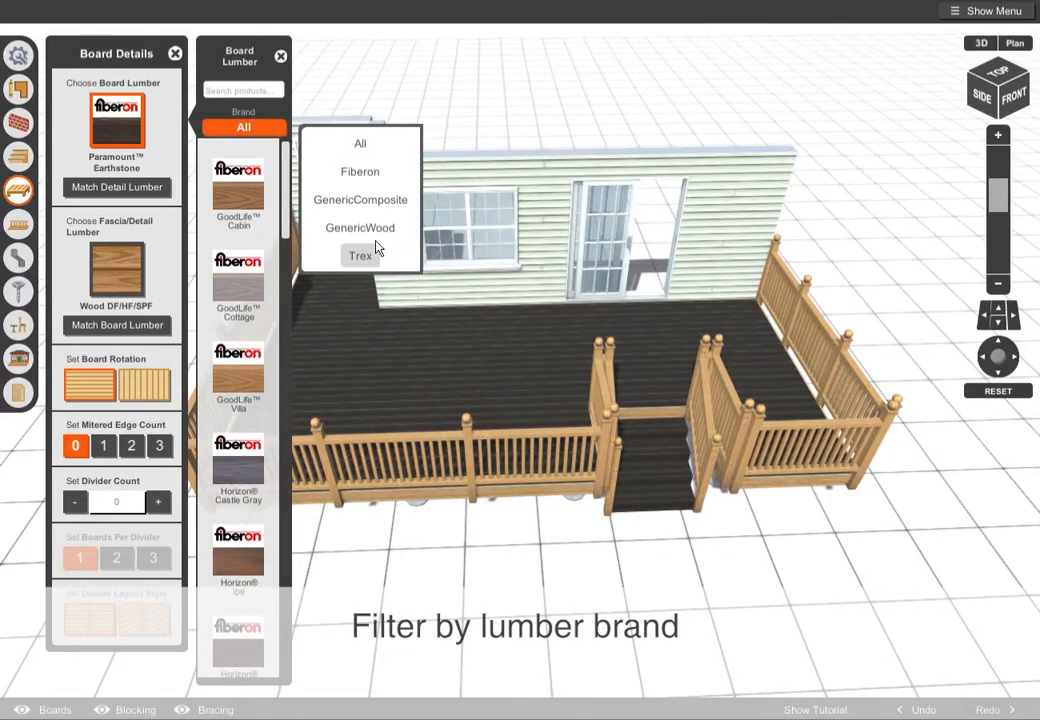
click(368, 253)
click(267, 127)
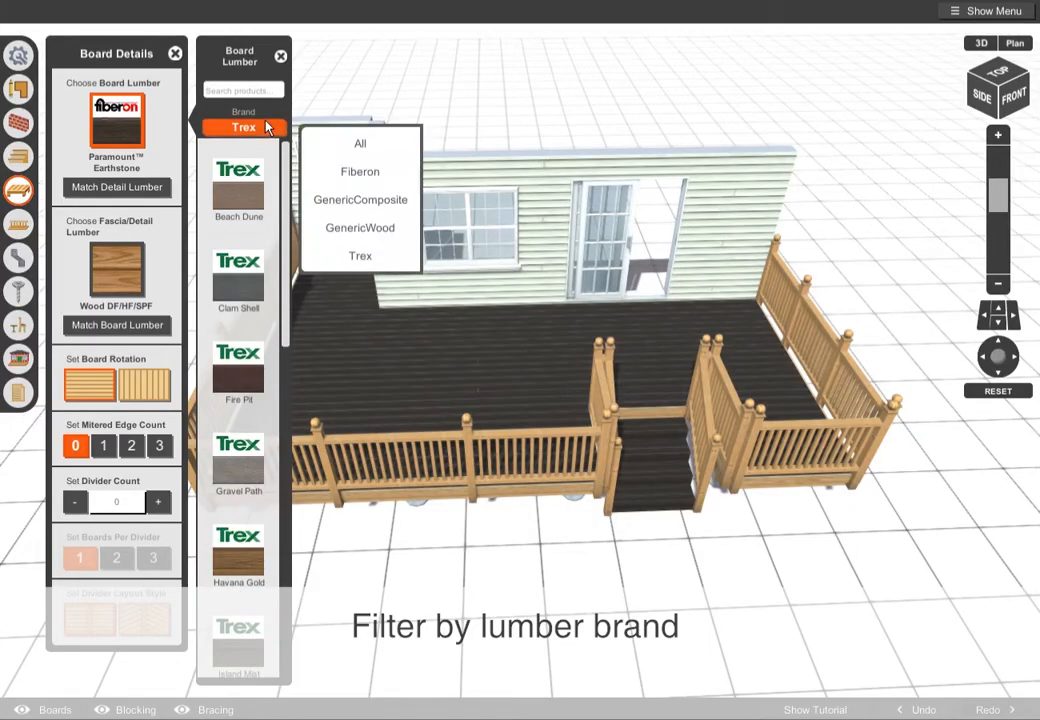
click(381, 172)
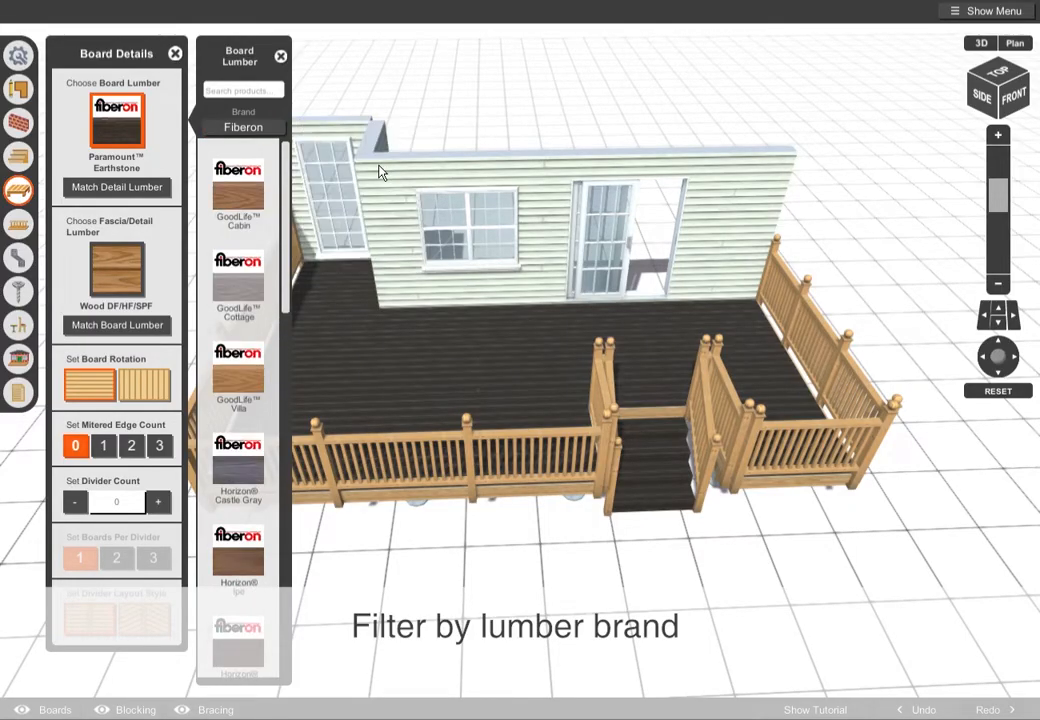
Step: Set the board lumber to Fiberon Horizon Ipe and close the lumber list
scroll(294, 258, down, 2)
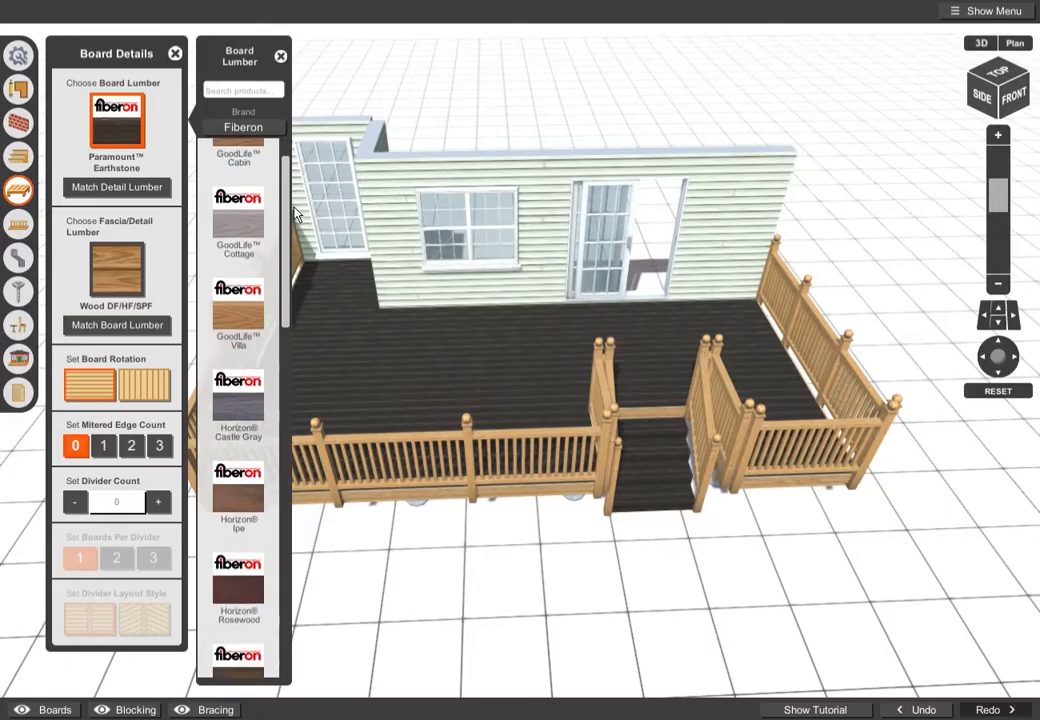
click(257, 424)
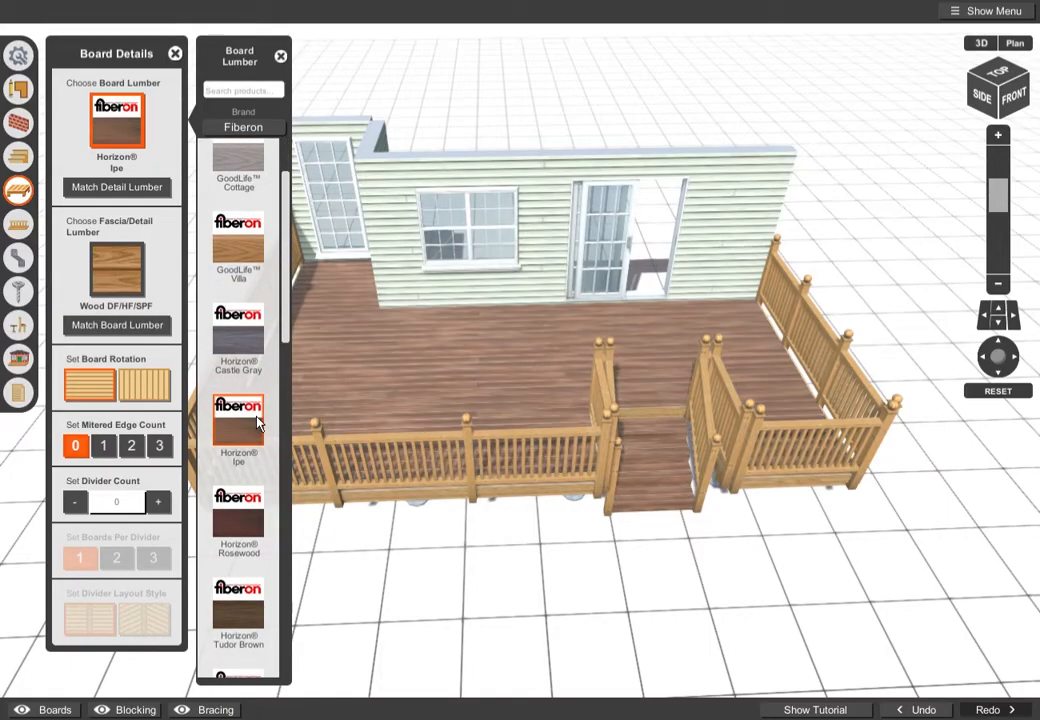
click(282, 56)
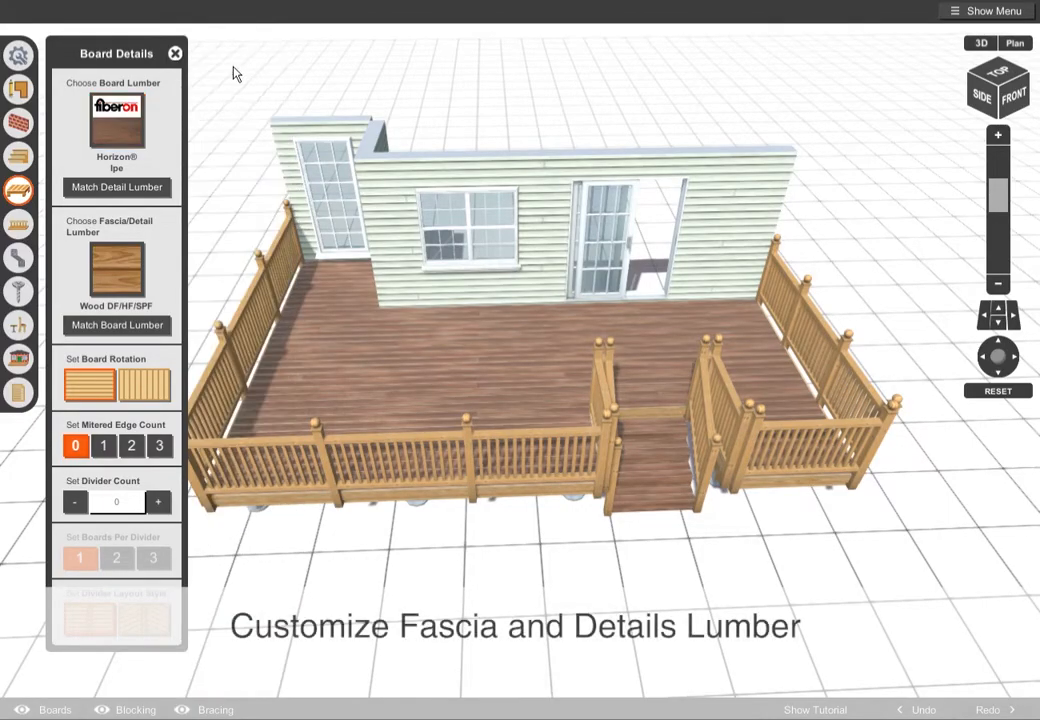
Step: Match the fascia and detail lumber to the boards, and replace it with Fiberon ProTect Advantage Western Cedar
click(146, 323)
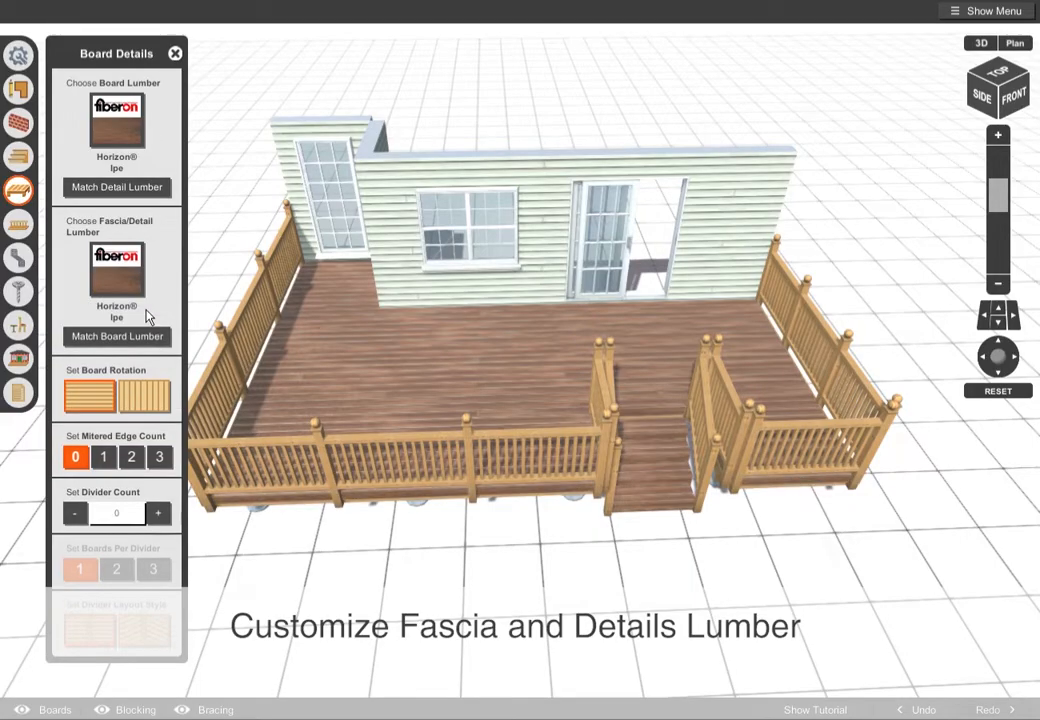
drag(234, 333, 207, 294)
click(137, 284)
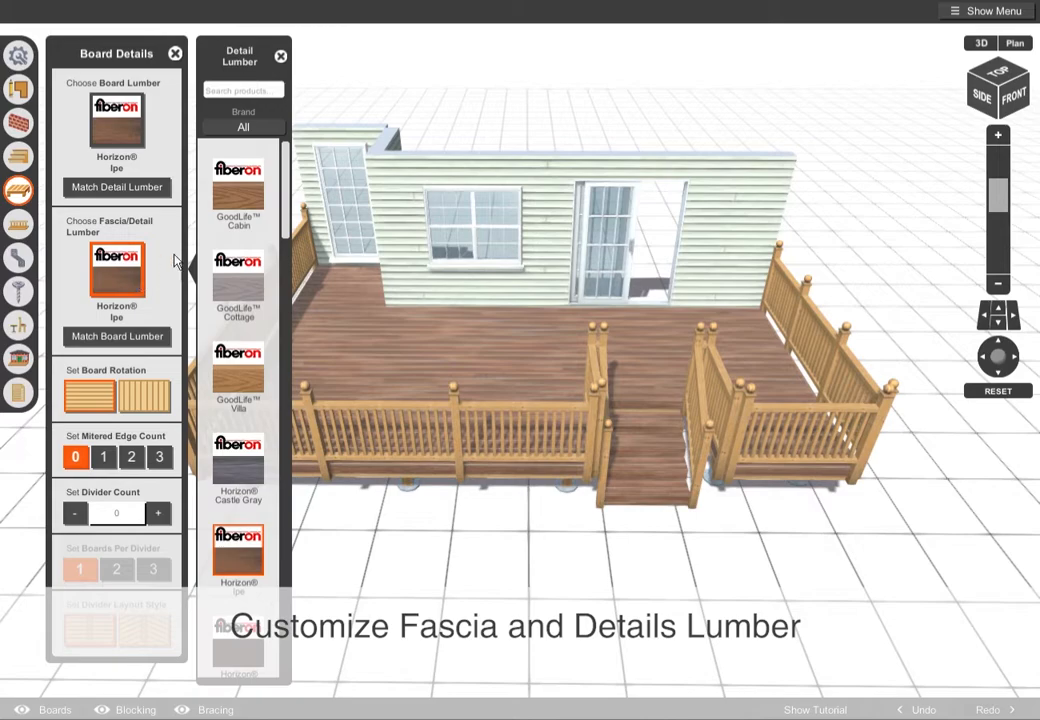
scroll(250, 350, down, 5)
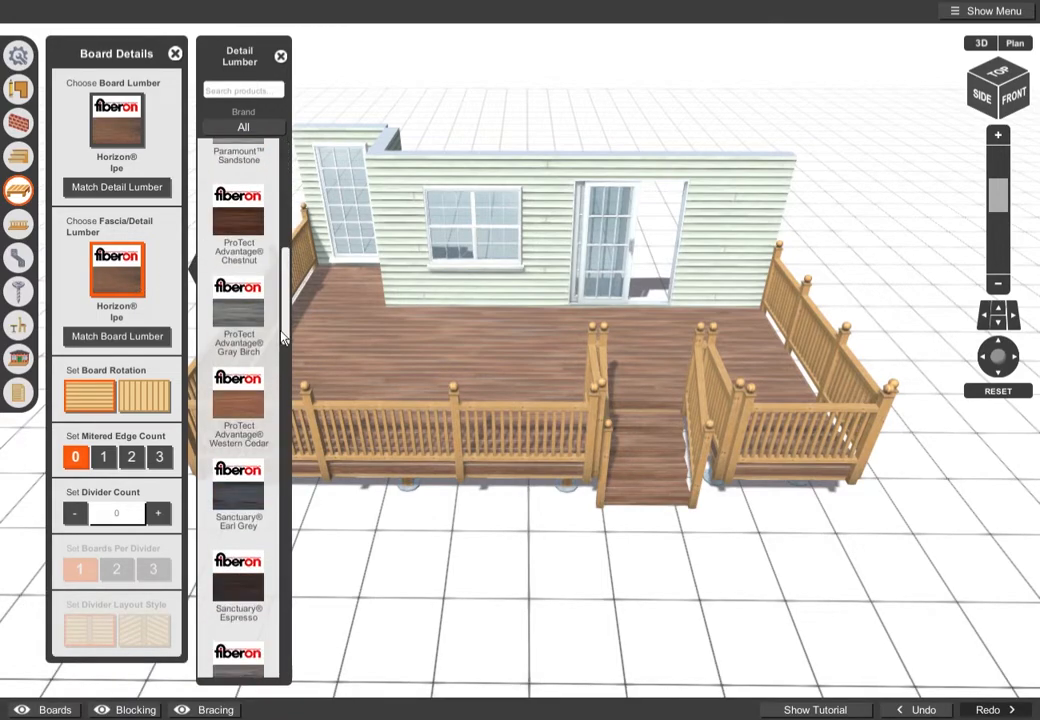
click(252, 405)
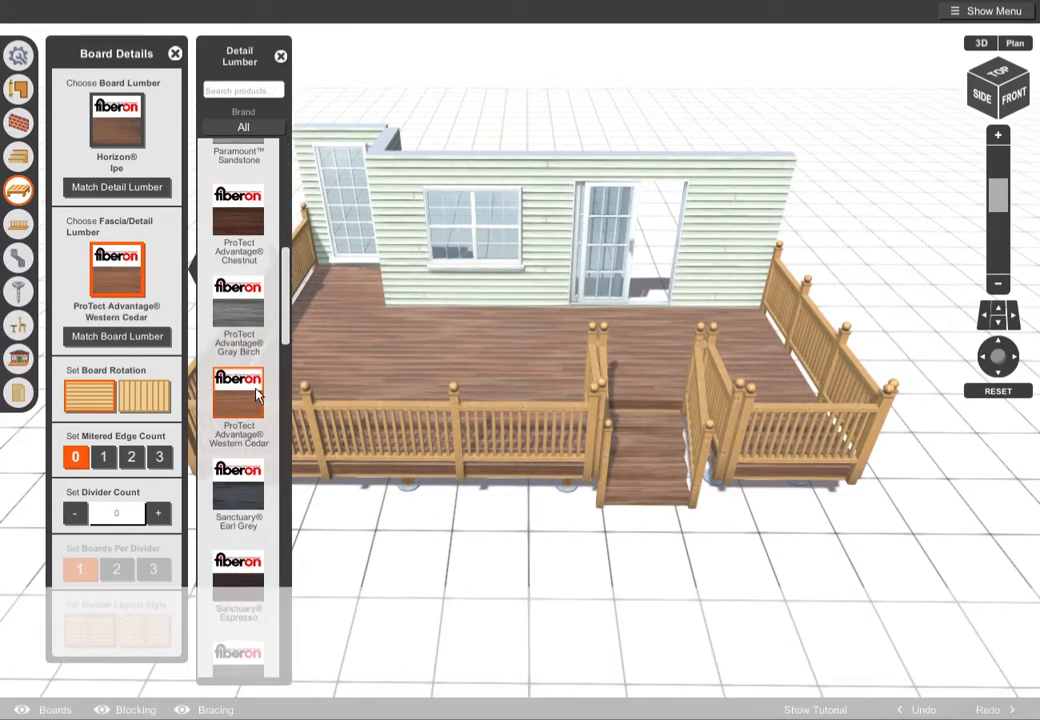
Step: Give the deck one mitered edge board and one divider with the diagonal board layout style
click(106, 456)
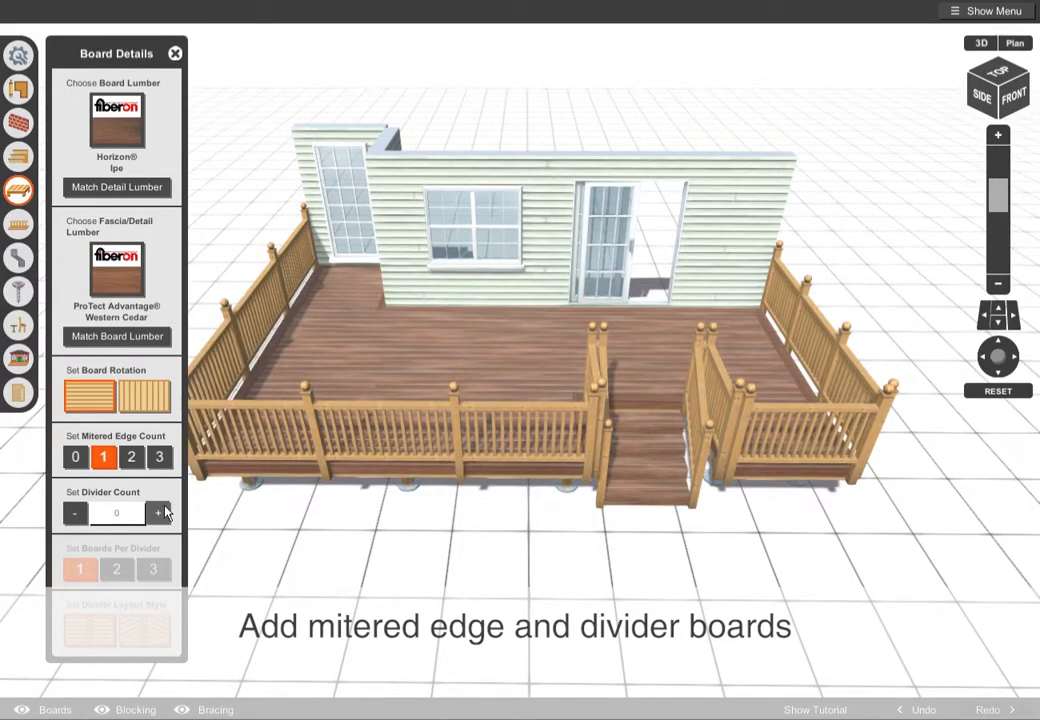
click(158, 512)
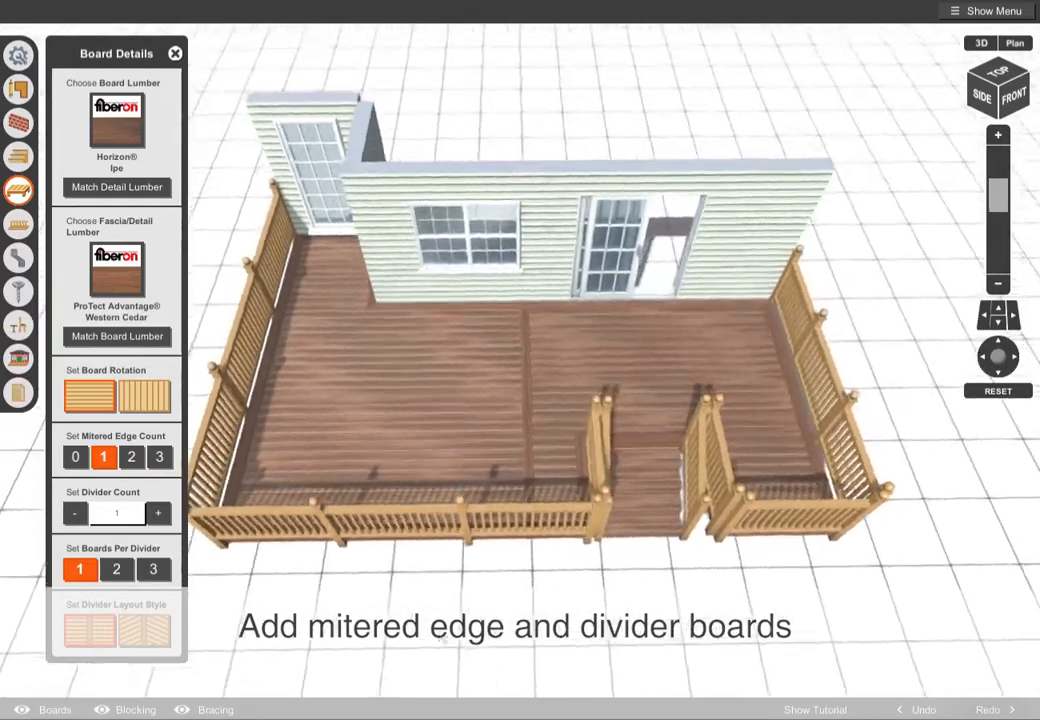
right_drag(443, 639, 654, 472)
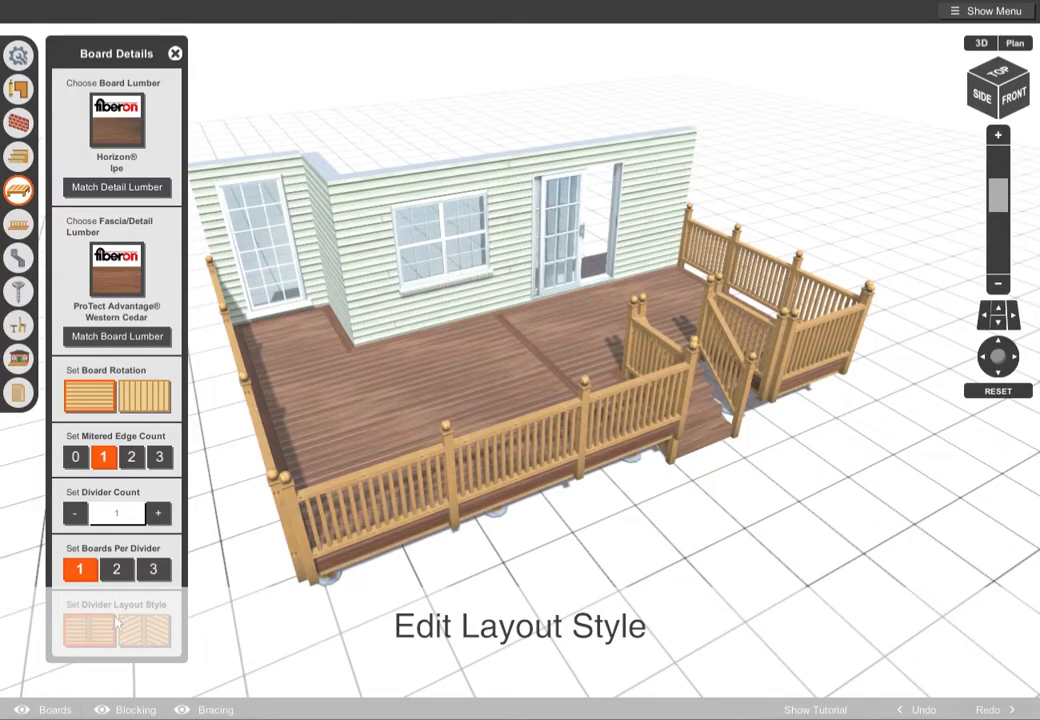
click(161, 622)
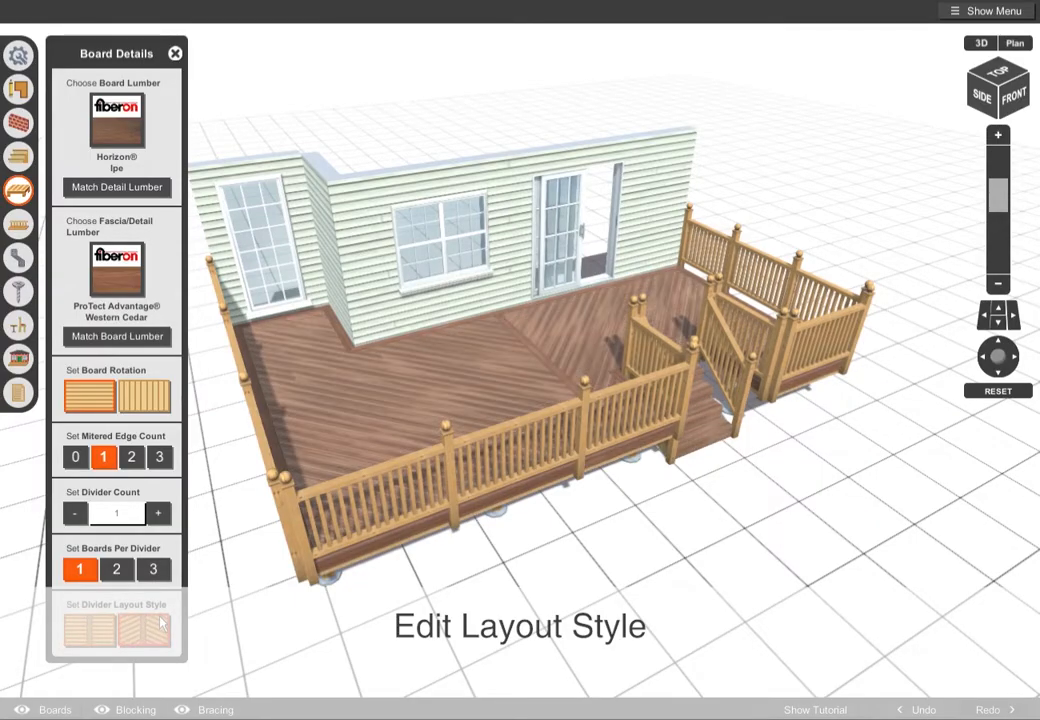
right_drag(704, 491, 724, 448)
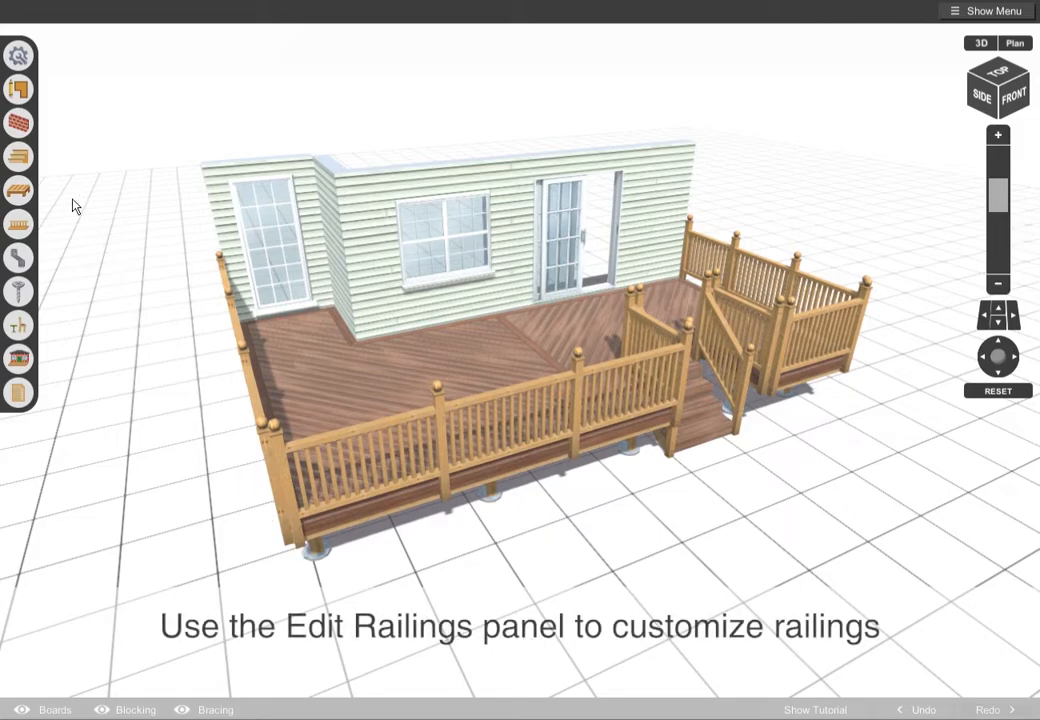
Step: Try the Silver Composite, Picket With Handrail and Trex Signature Post To Post rail sets, and settle on Trex Transcend With Cocktail Rail Post To Post
click(19, 224)
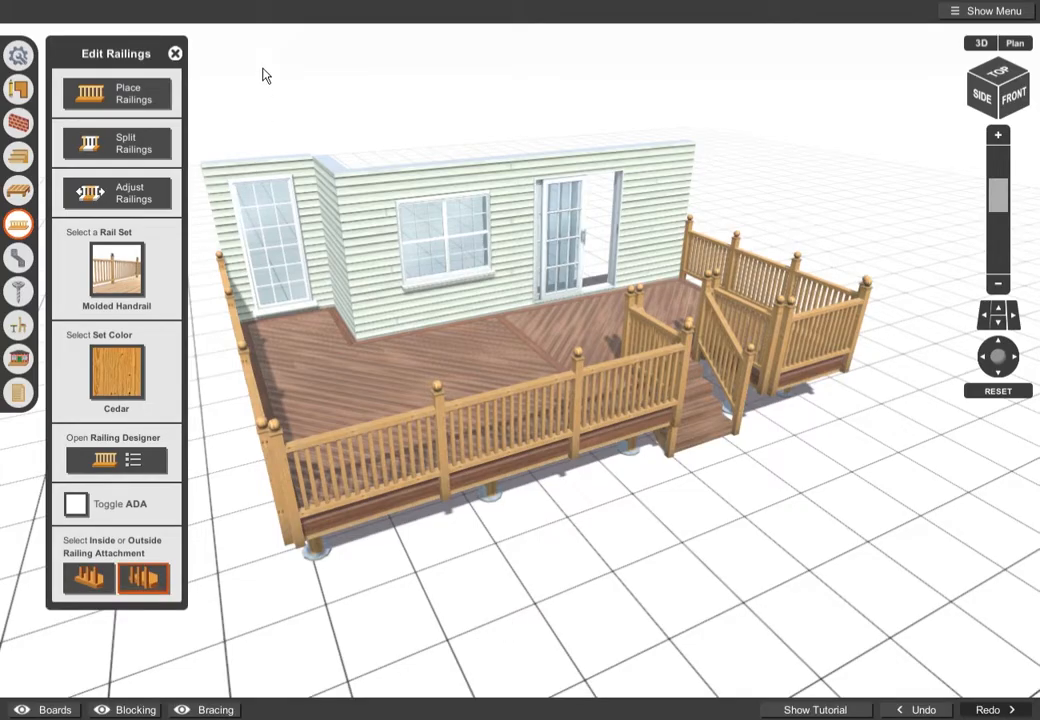
click(131, 258)
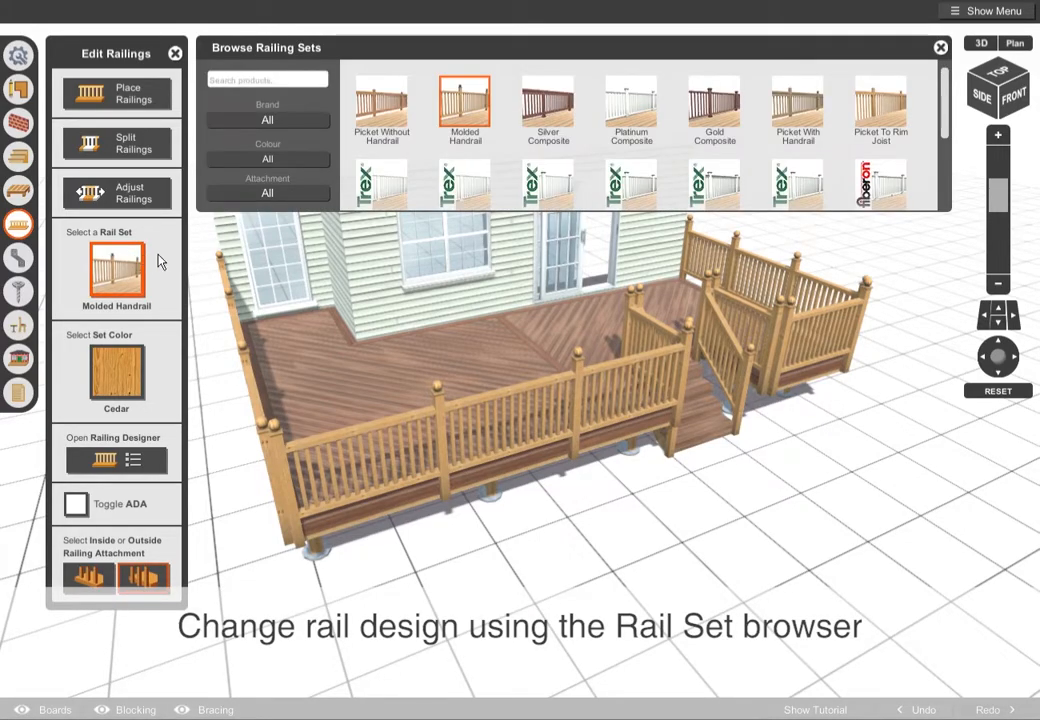
click(573, 112)
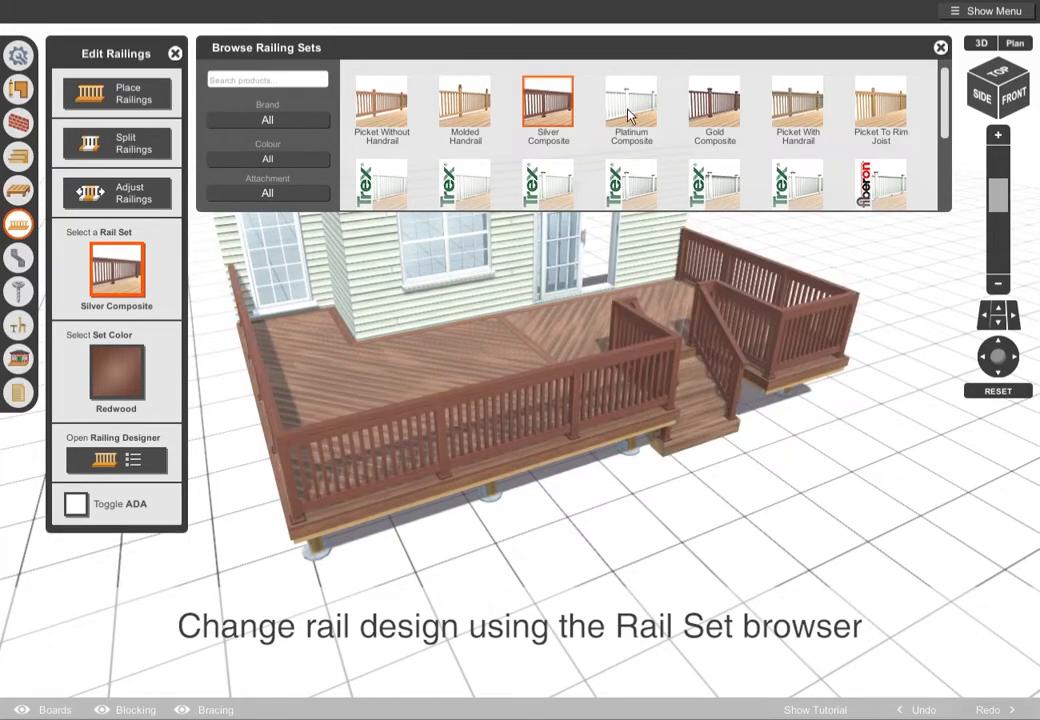
click(808, 112)
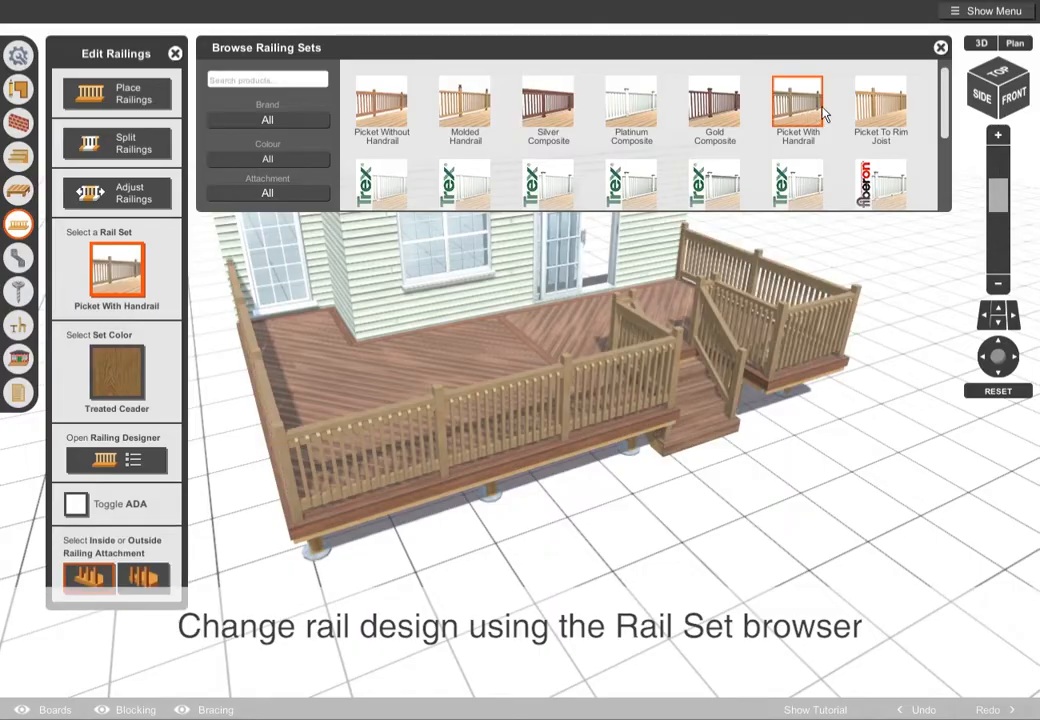
scroll(945, 125, down, 2)
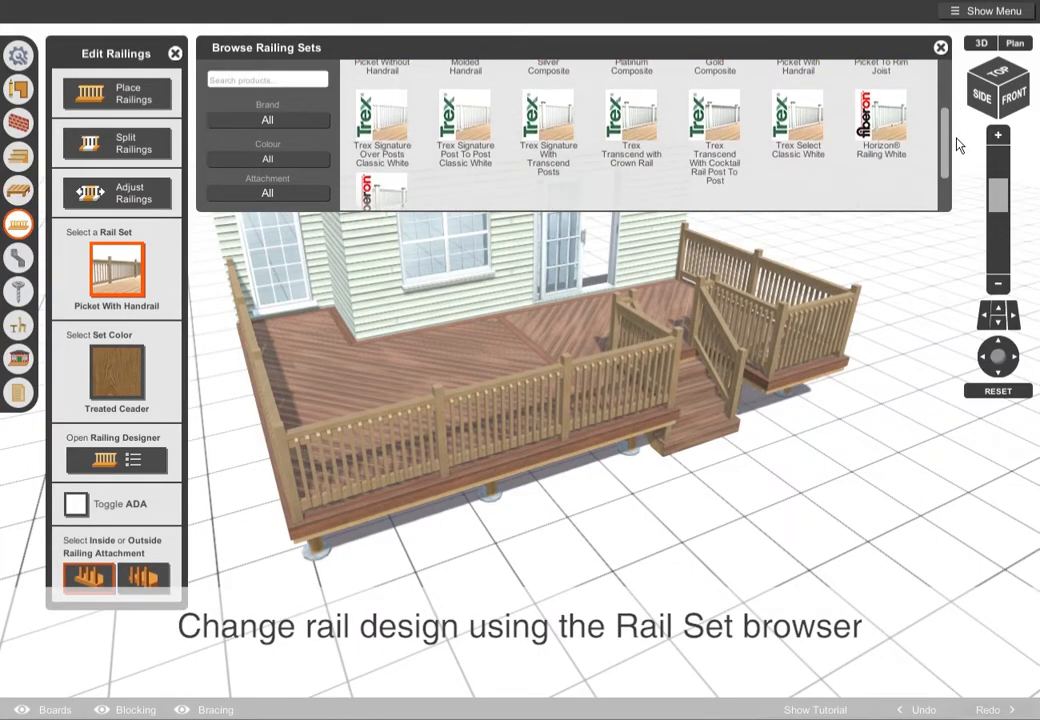
click(470, 116)
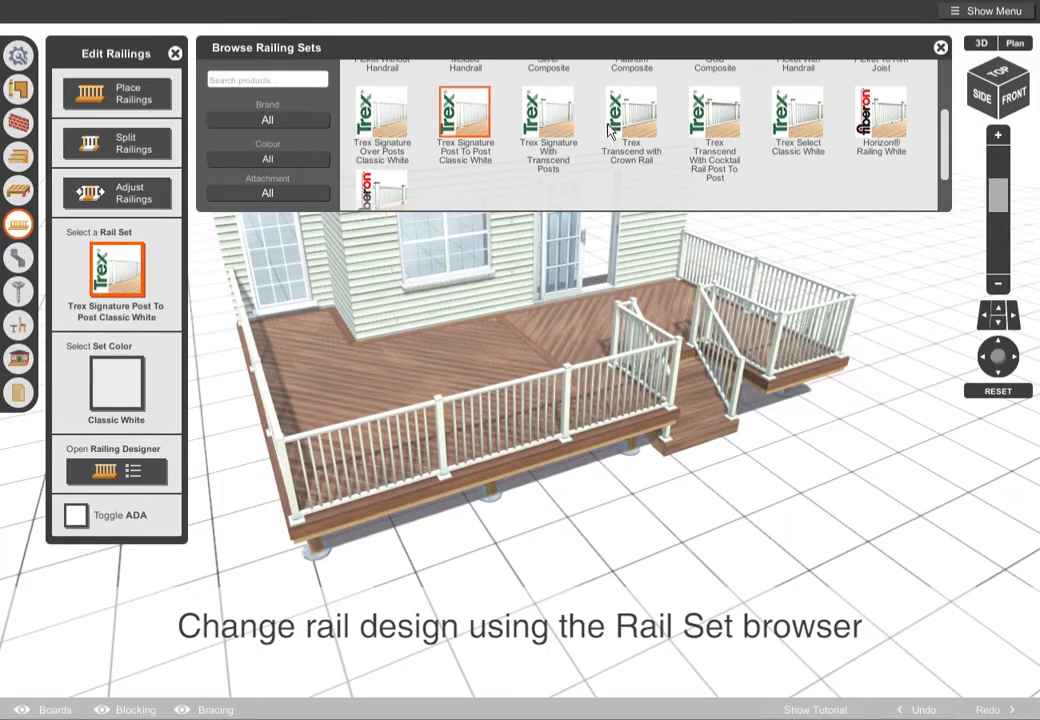
click(716, 122)
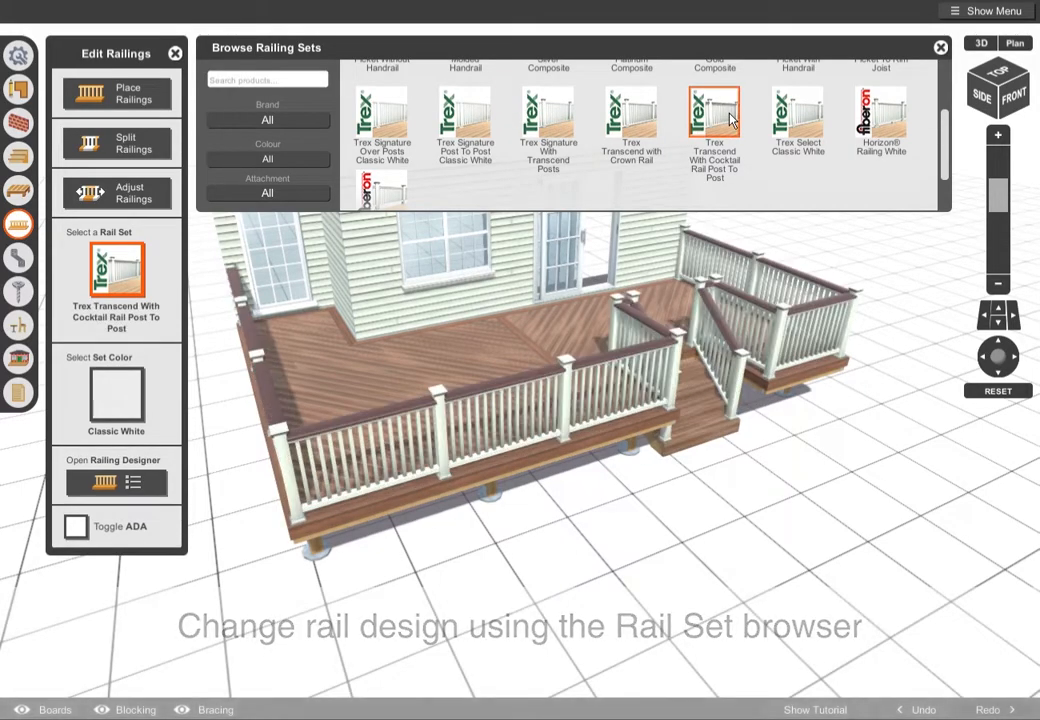
click(940, 47)
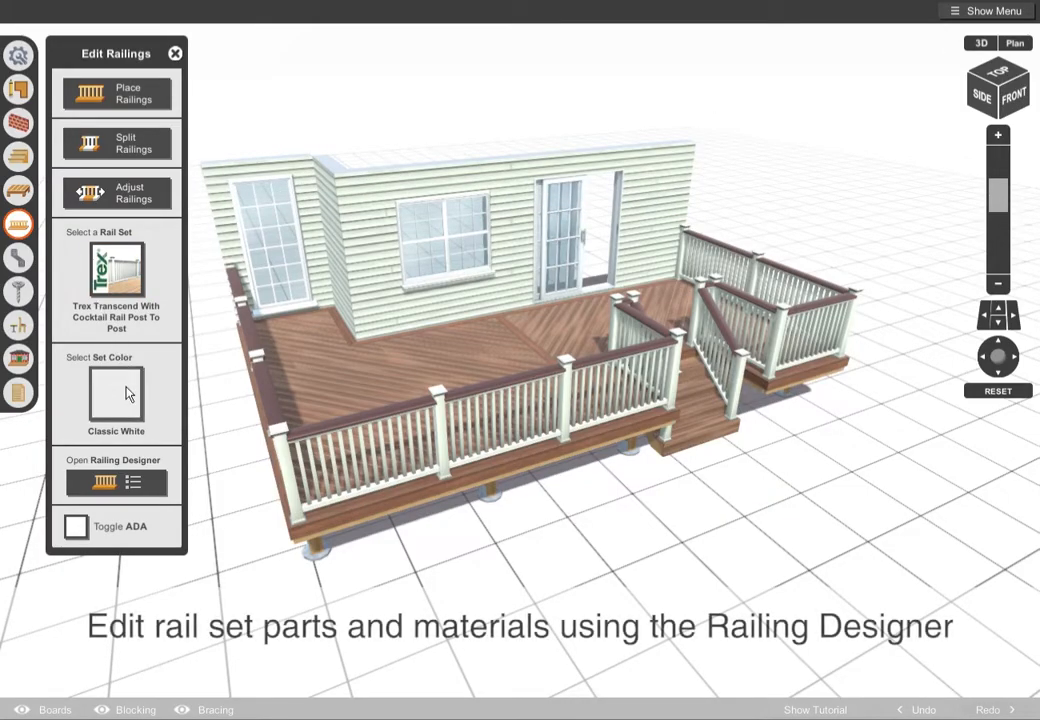
Step: Try Round Aluminium and Colonial Baluster 36in balusters in the Railing Designer, and set the balusters to Square Aluminium in Charcoal Black
click(133, 481)
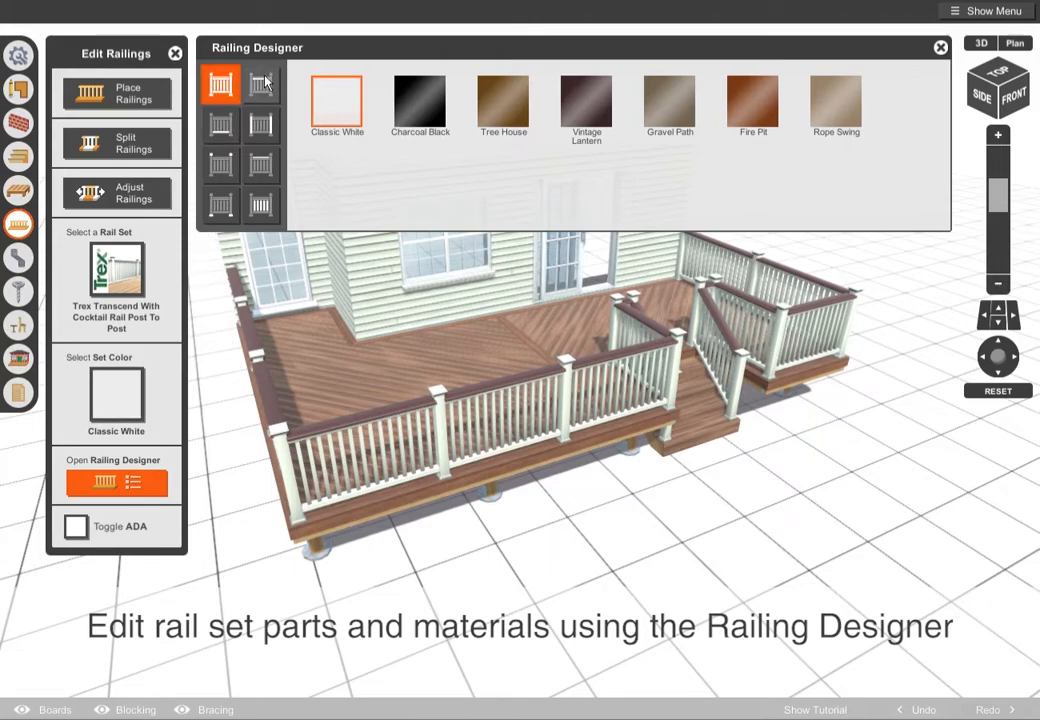
click(268, 195)
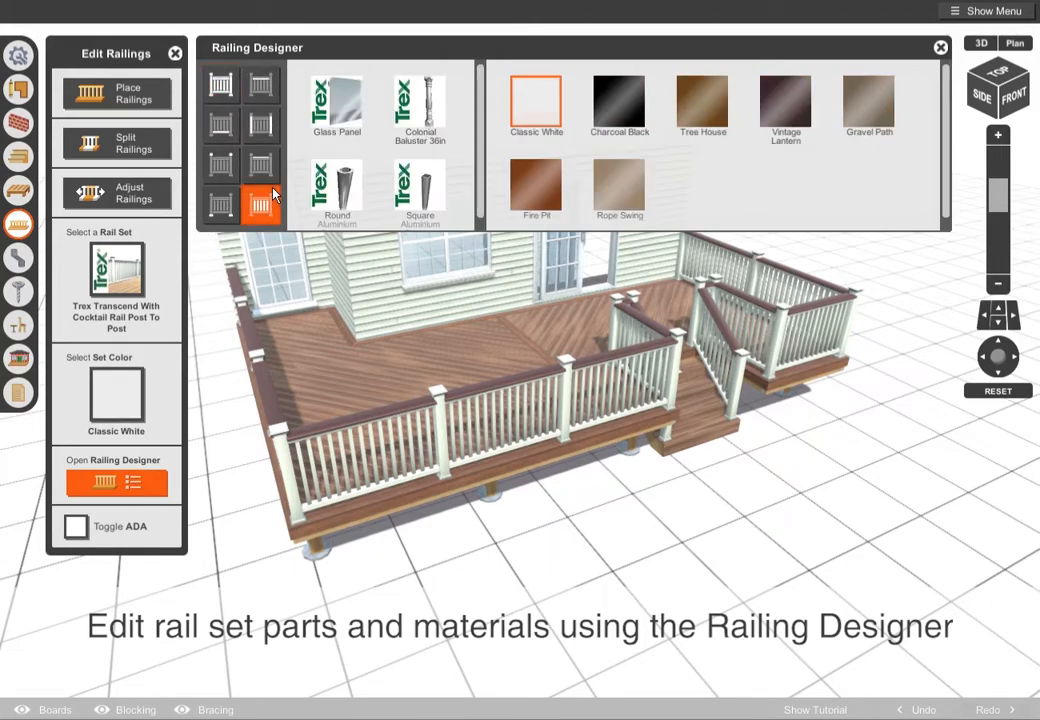
click(355, 183)
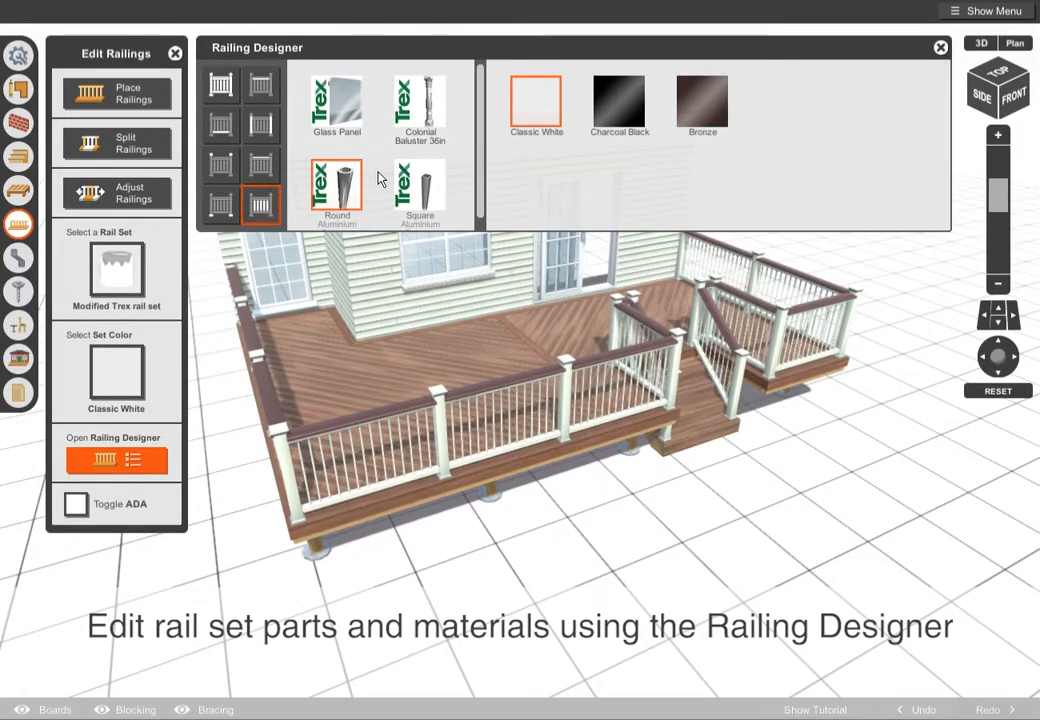
click(418, 118)
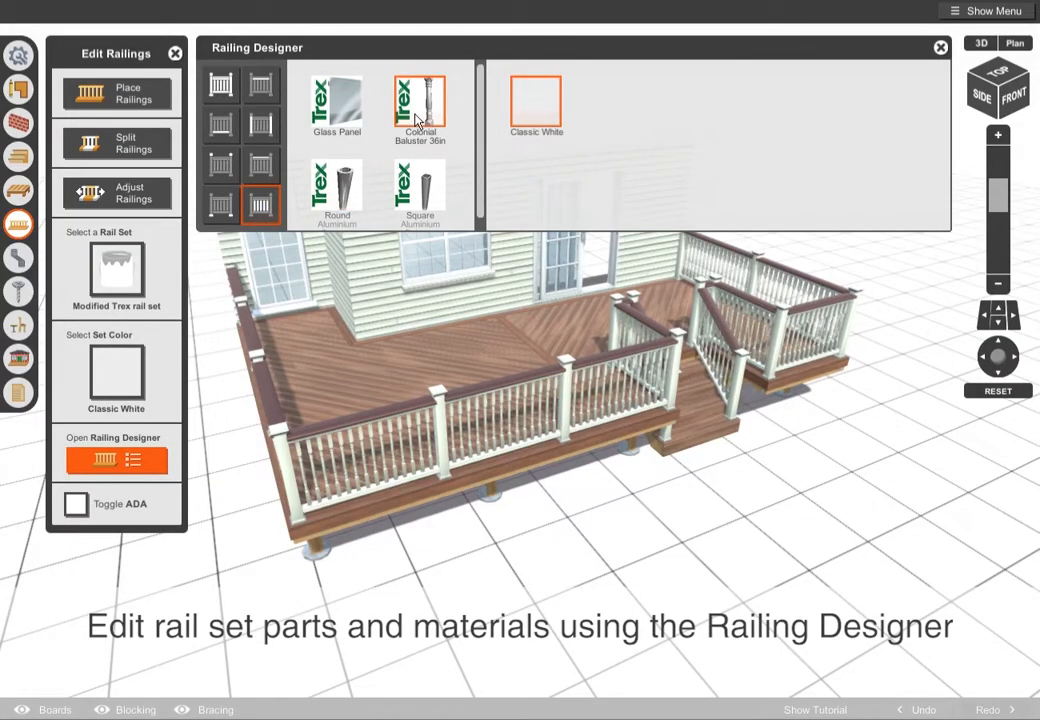
click(422, 182)
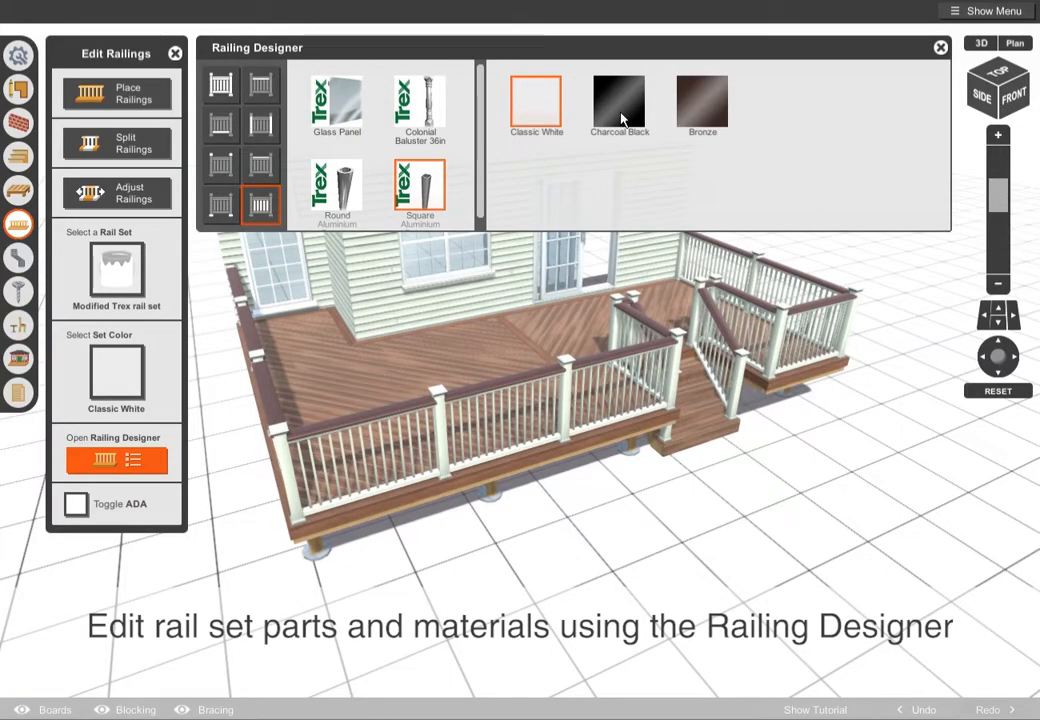
click(620, 108)
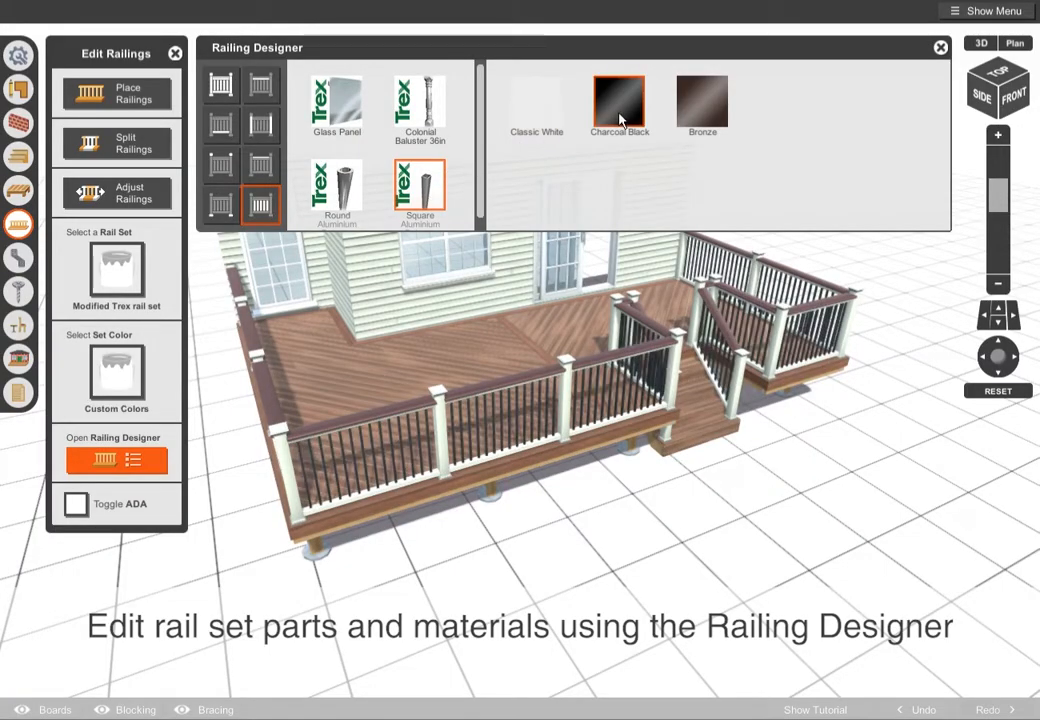
Step: Set the cocktail rail cap colour to Tiki Torch and close the Railing Designer
click(267, 150)
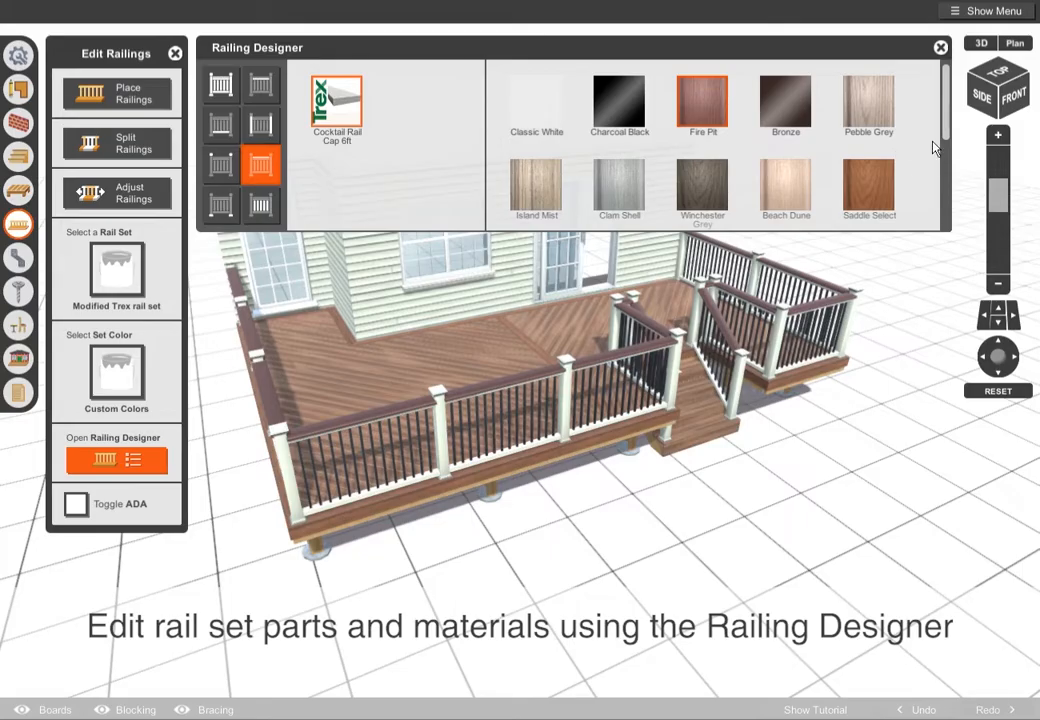
drag(945, 128, 962, 183)
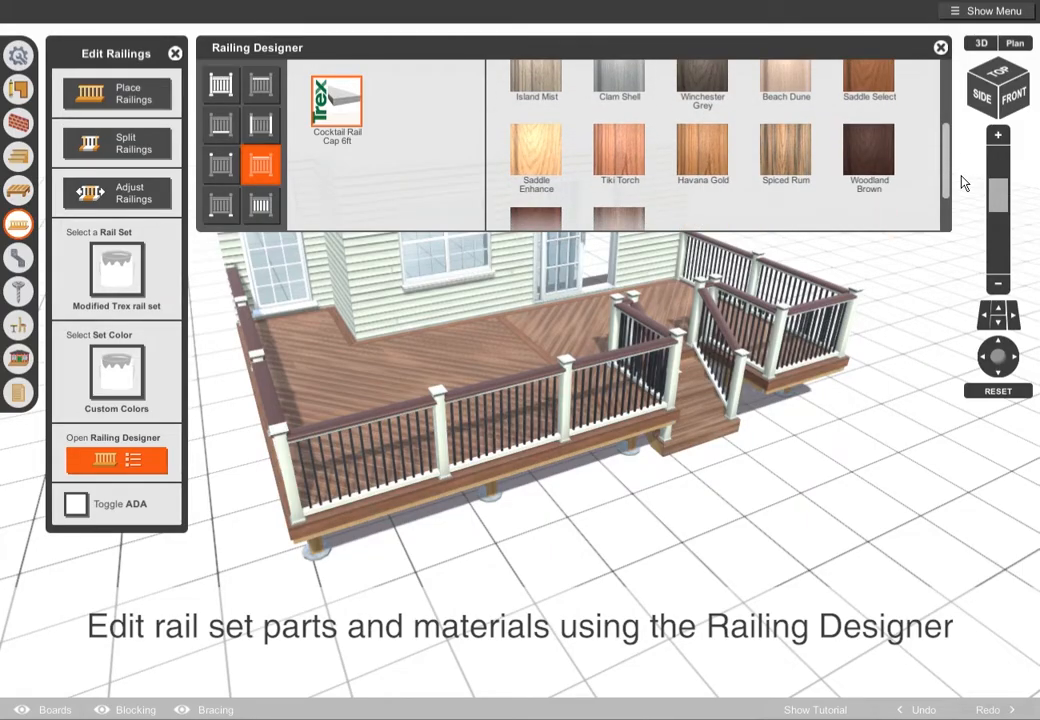
click(645, 157)
drag(955, 157, 943, 113)
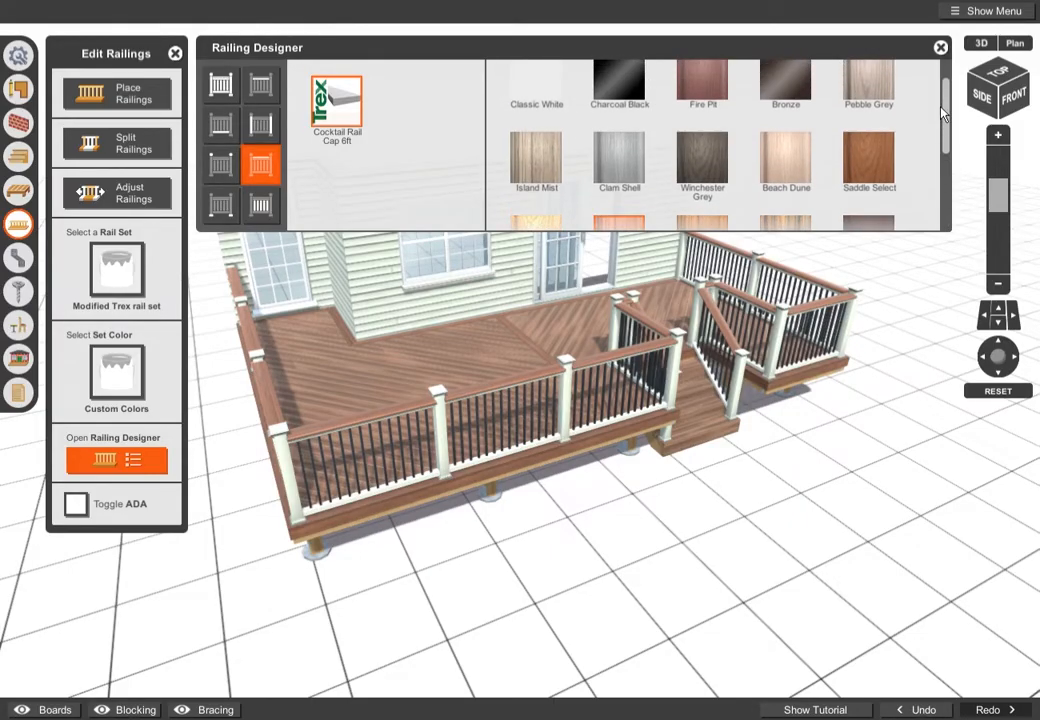
click(940, 47)
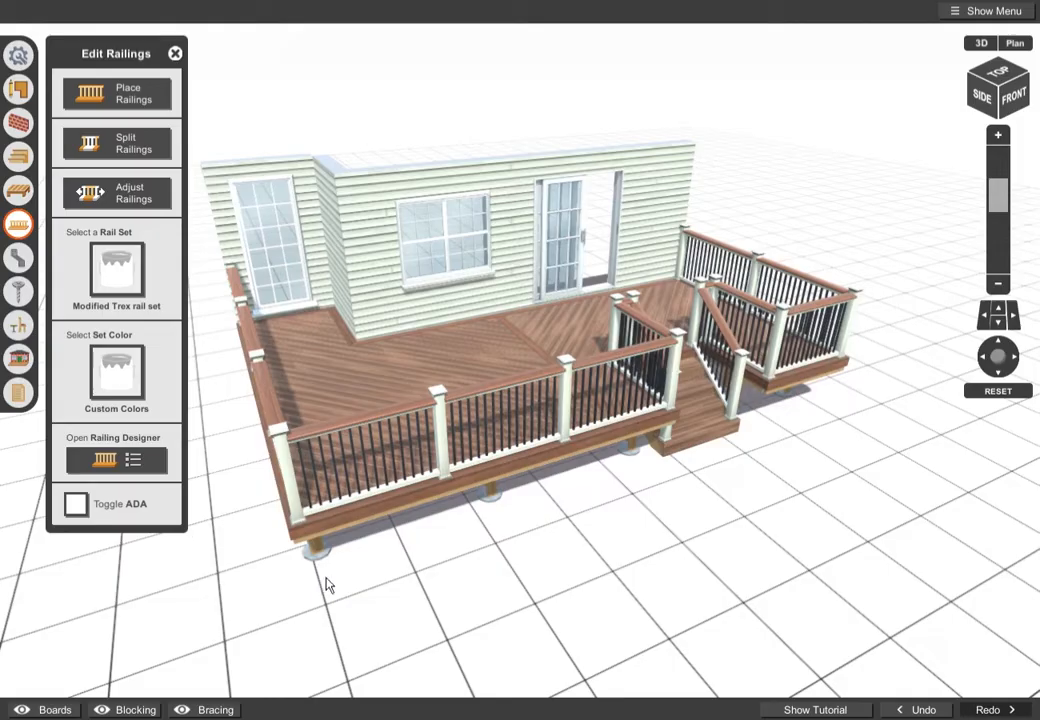
Step: Set the finish of the deck framing connectors to Galvanized
drag(854, 483, 532, 421)
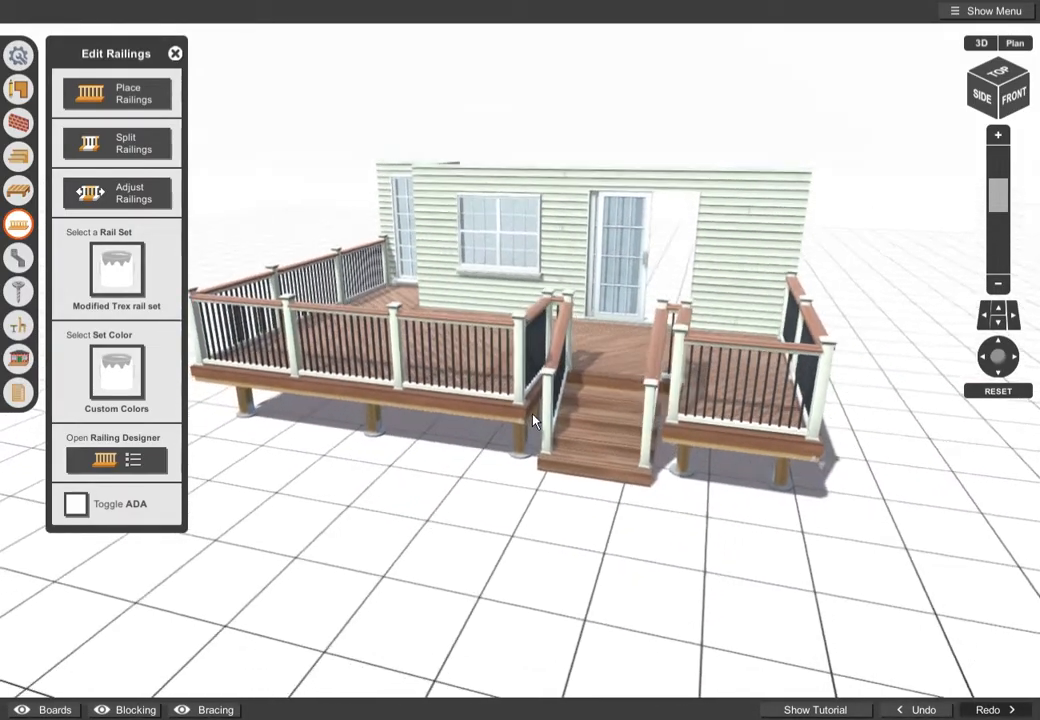
scroll(484, 389, up, 3)
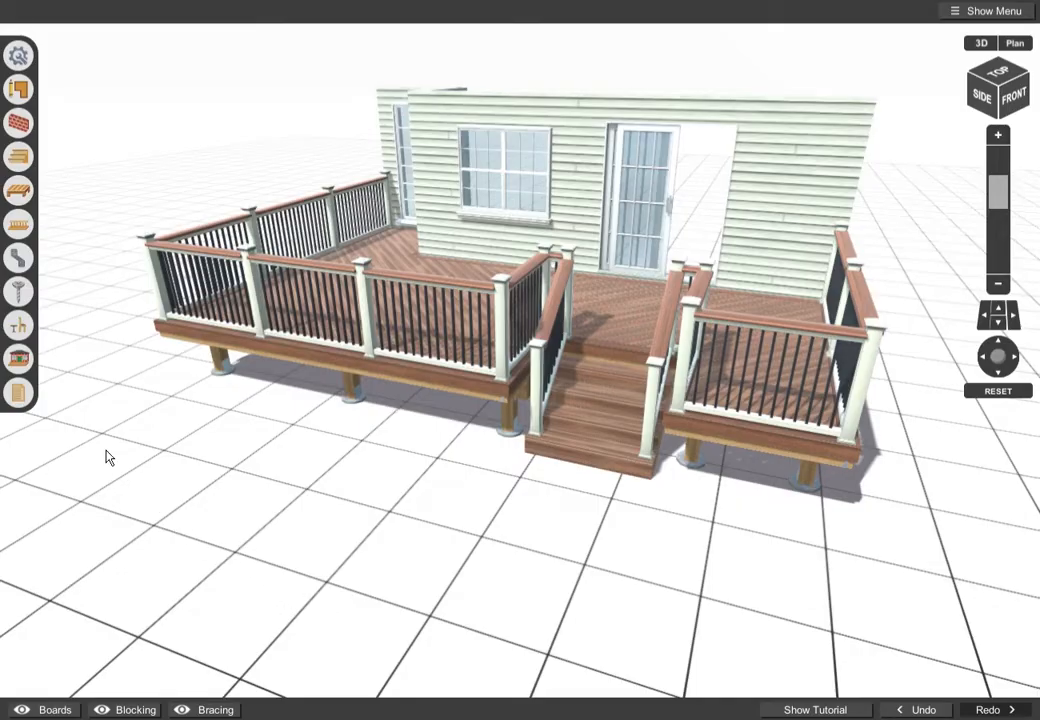
click(31, 258)
drag(365, 420, 830, 420)
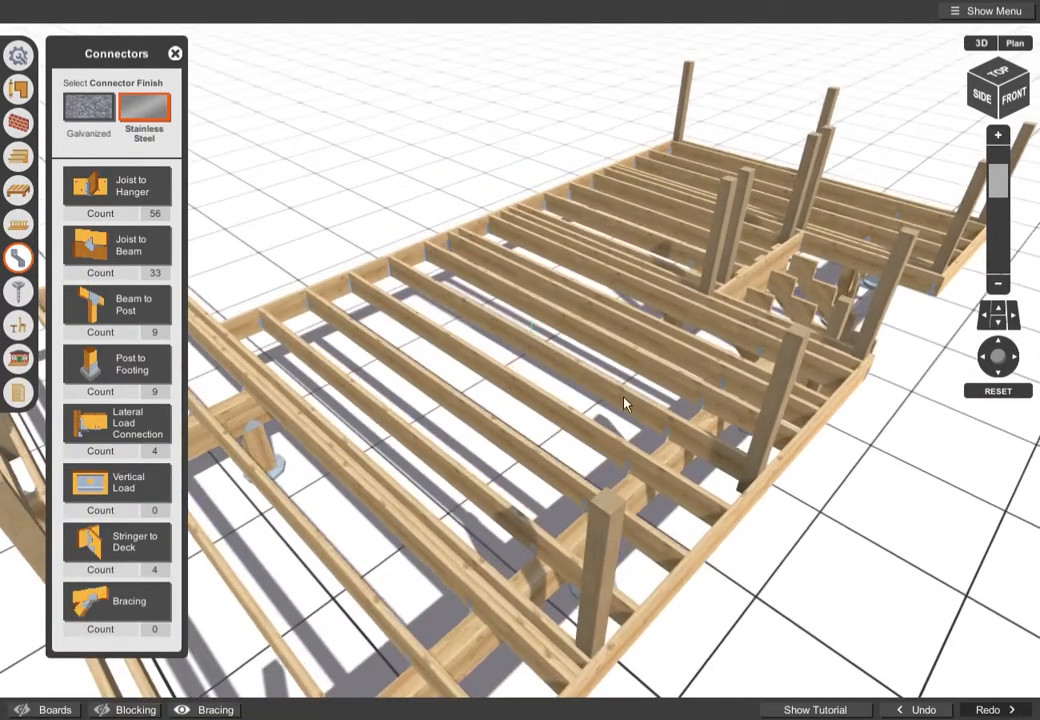
click(89, 110)
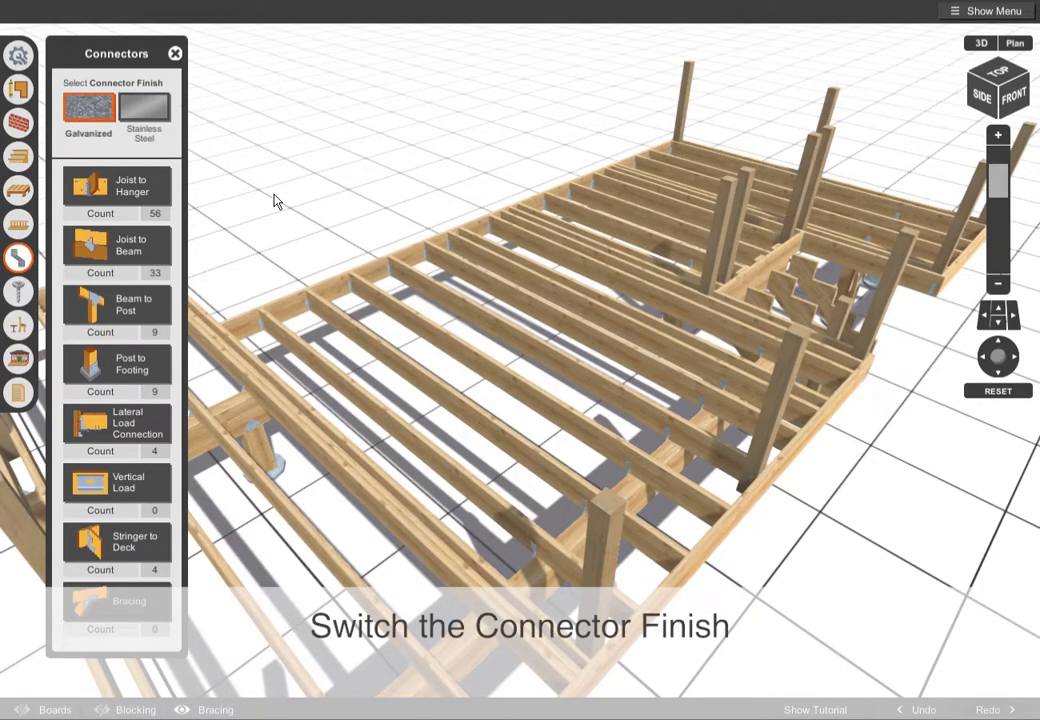
Step: Set the standard flange joist hangers to LUS28Z, and use the H1Z hurricane tie for the inner joist-to-beam connections
click(131, 187)
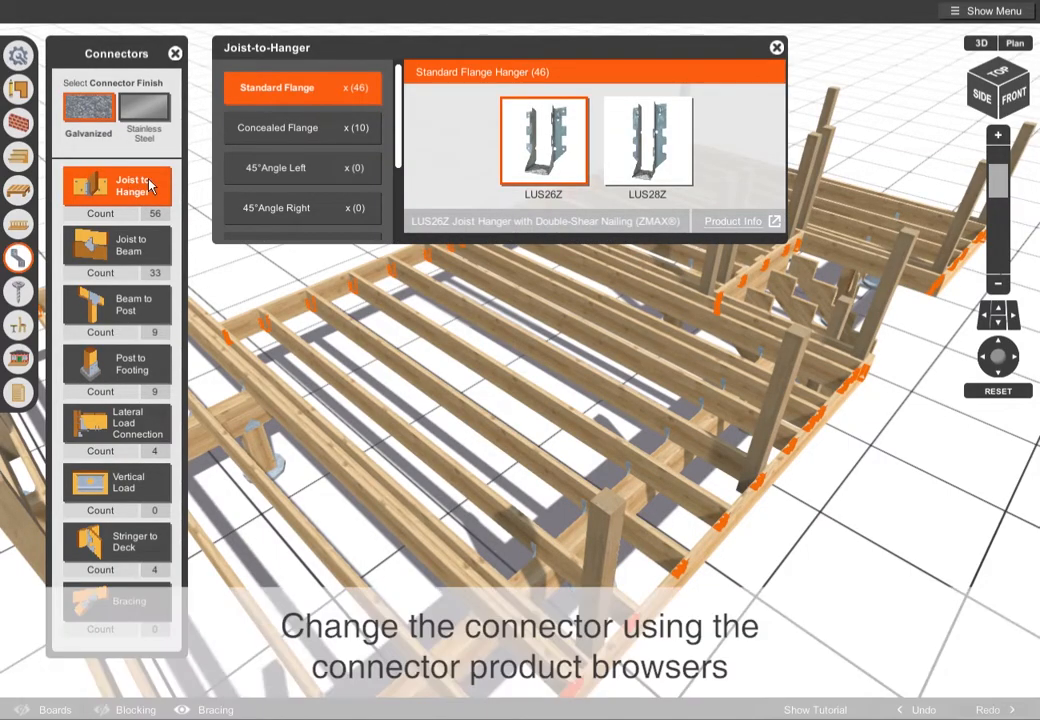
click(654, 147)
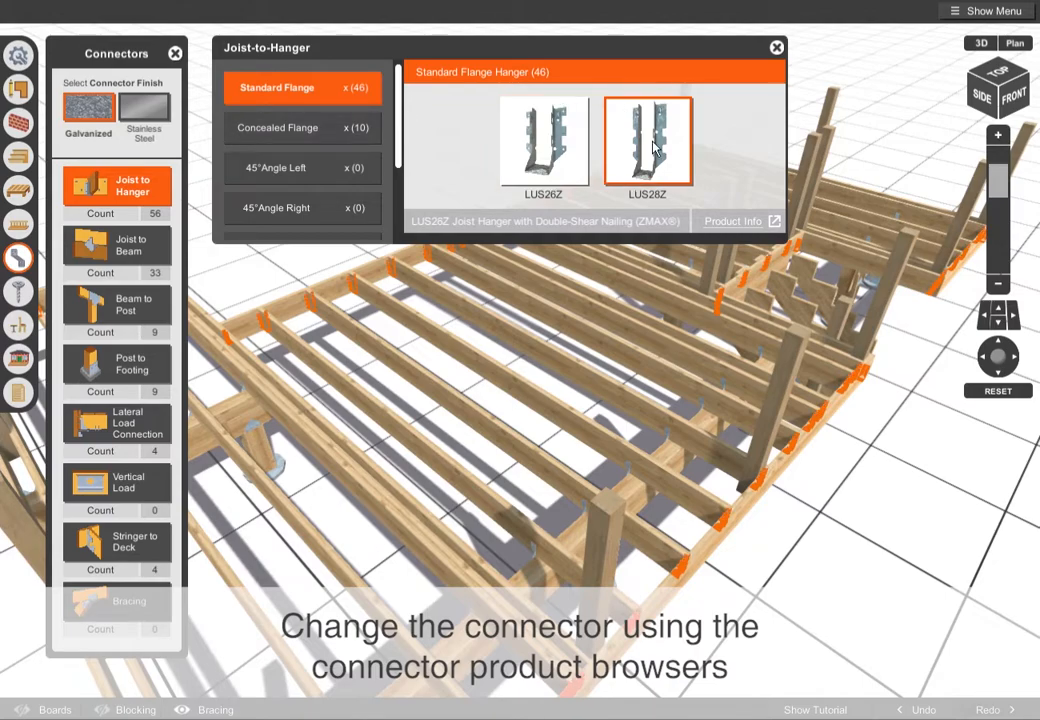
click(322, 130)
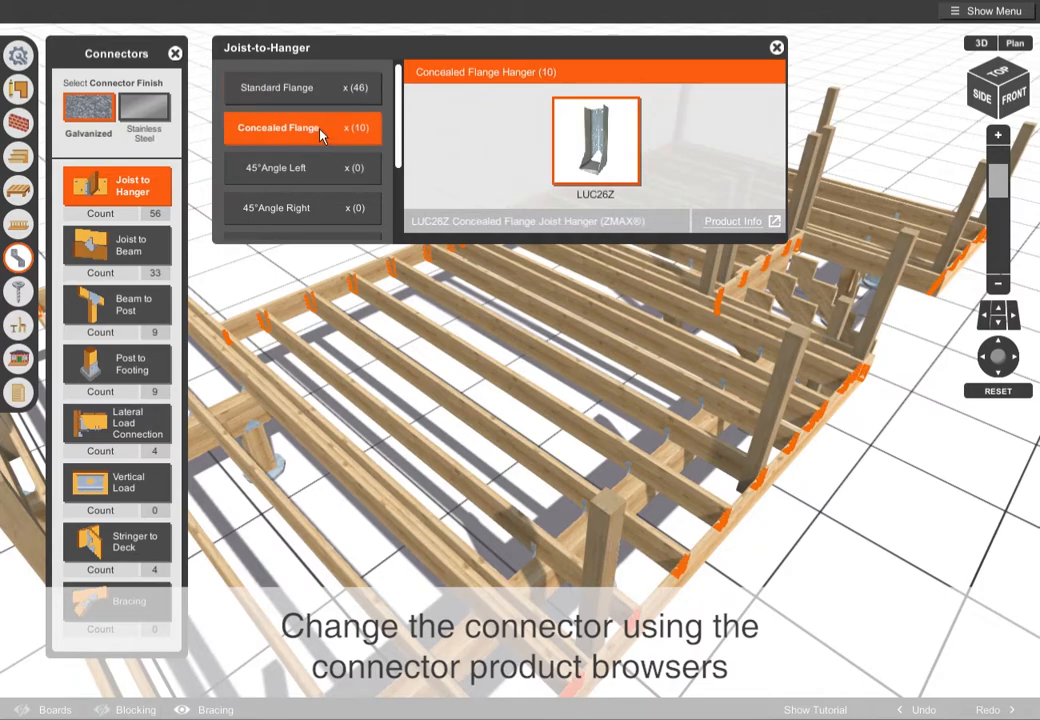
click(152, 240)
click(470, 163)
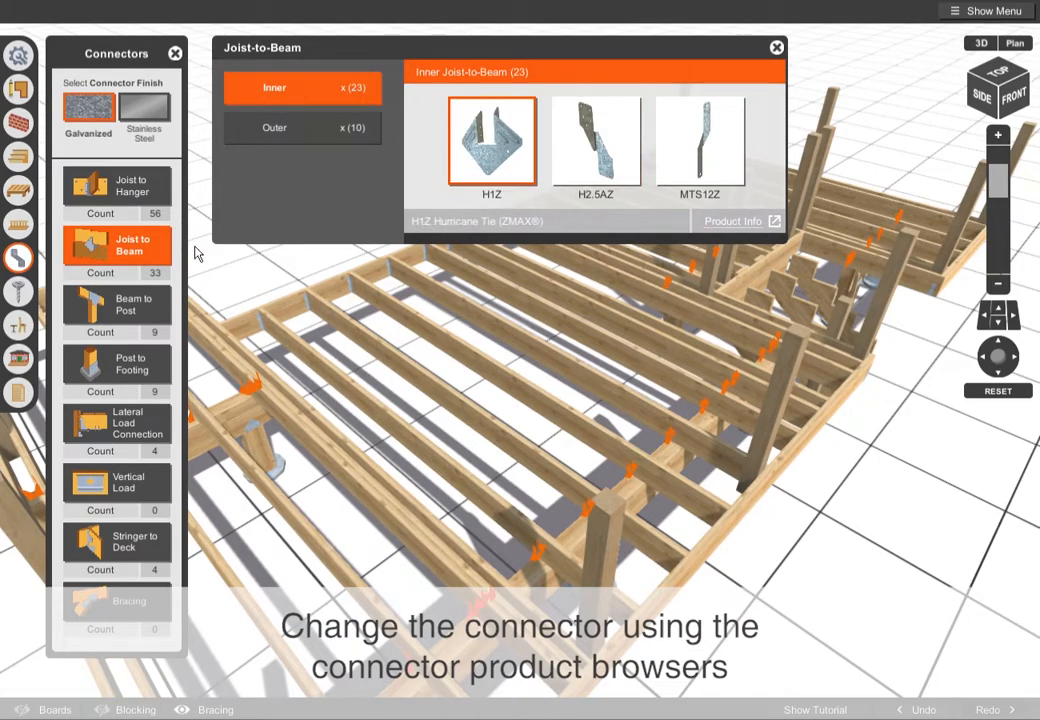
Step: Set the post-to-footing connector to ABA66Z, and view the lateral load connection options before closing the connector browser
click(142, 366)
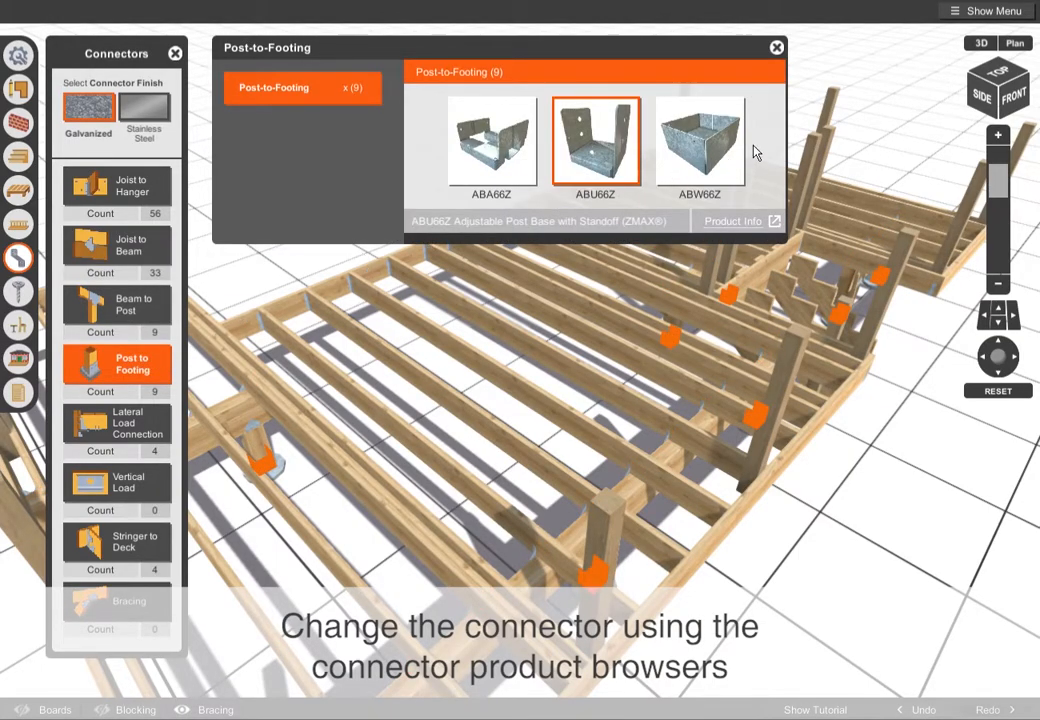
click(495, 150)
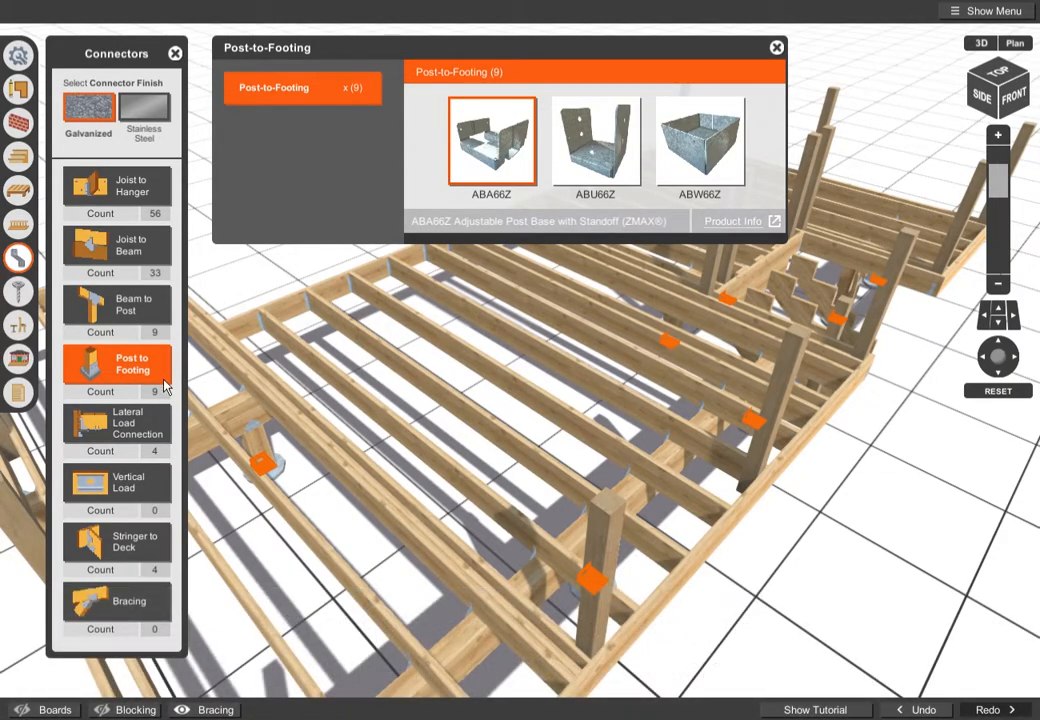
click(157, 425)
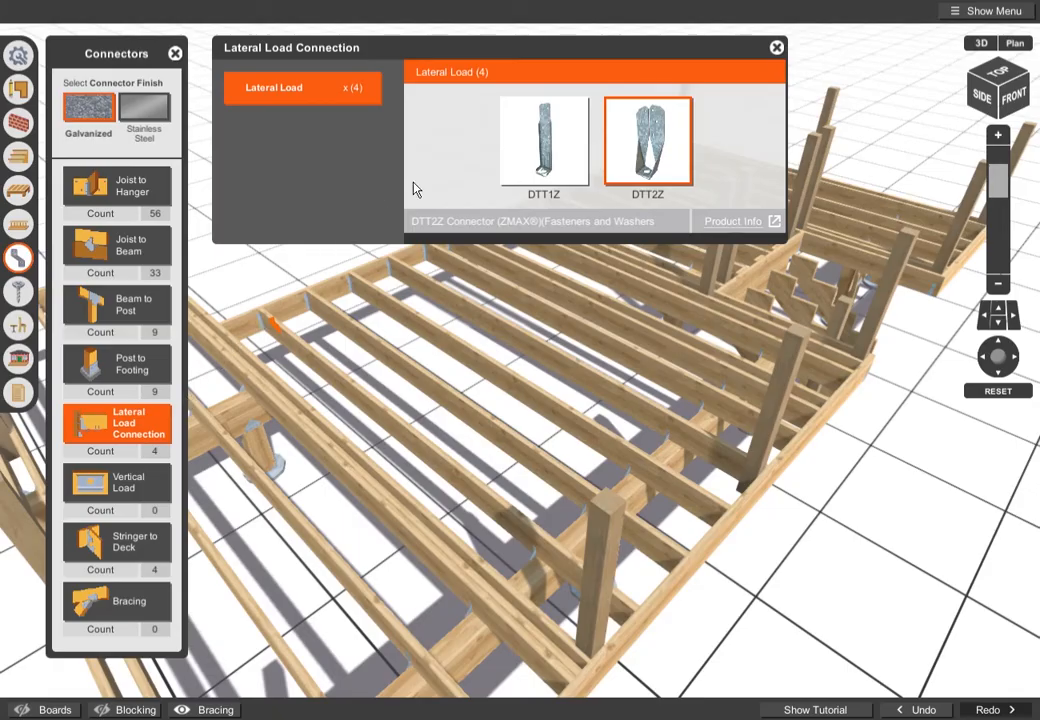
click(777, 47)
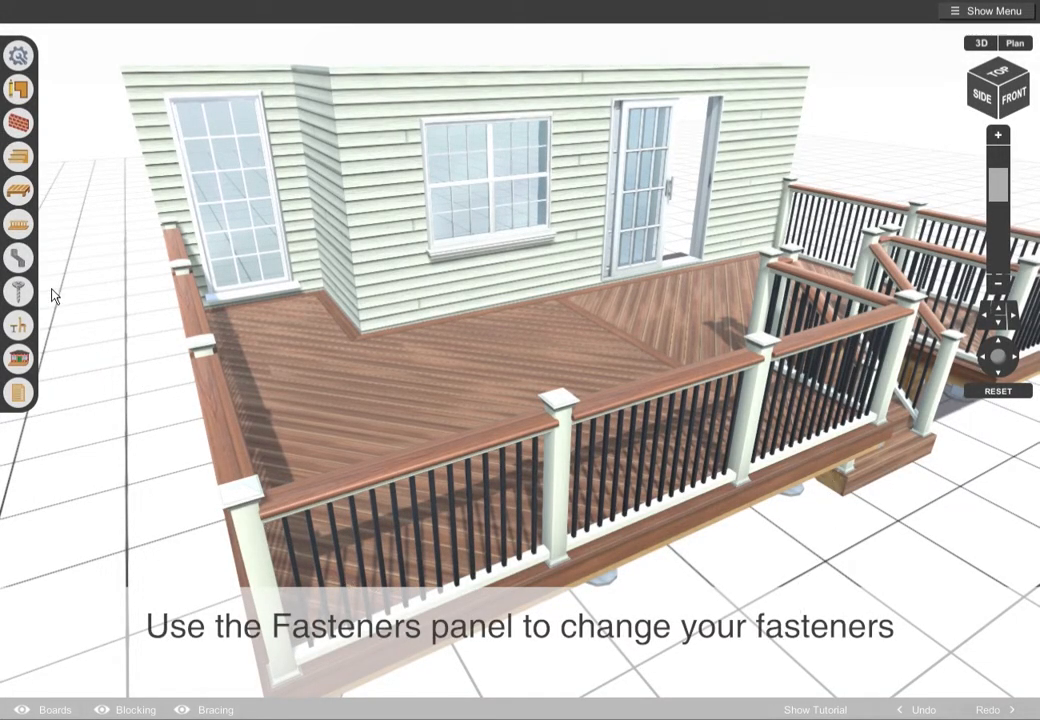
Step: Try the generic DCU234P316 and the color-matched DCU234STN03 as the decking fastener
click(19, 290)
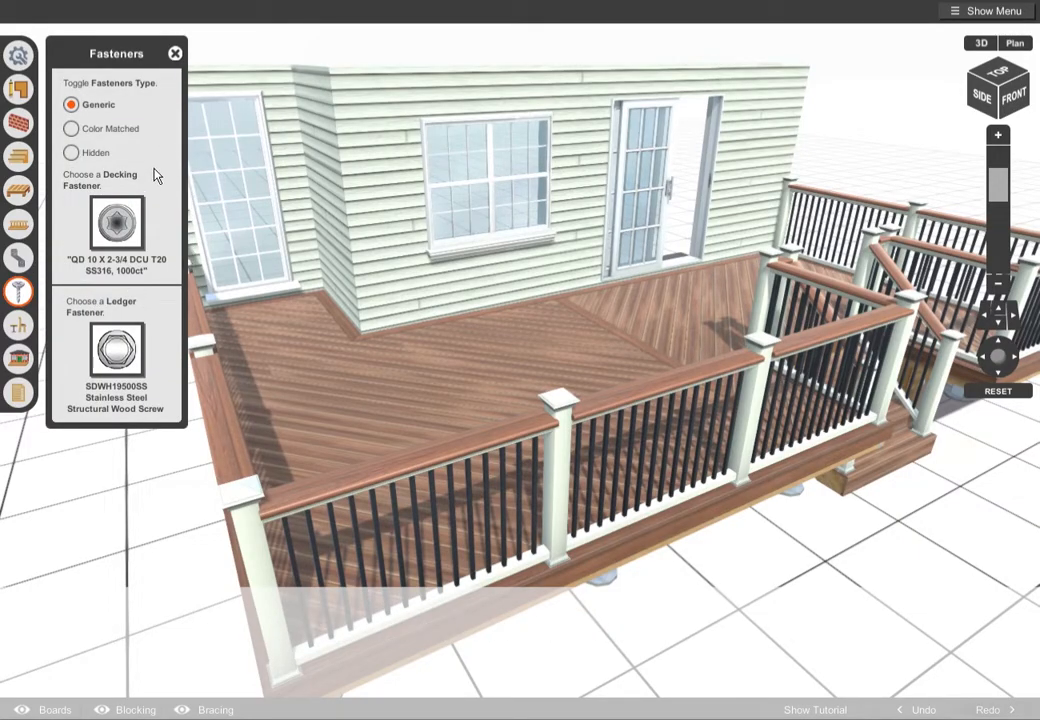
click(137, 213)
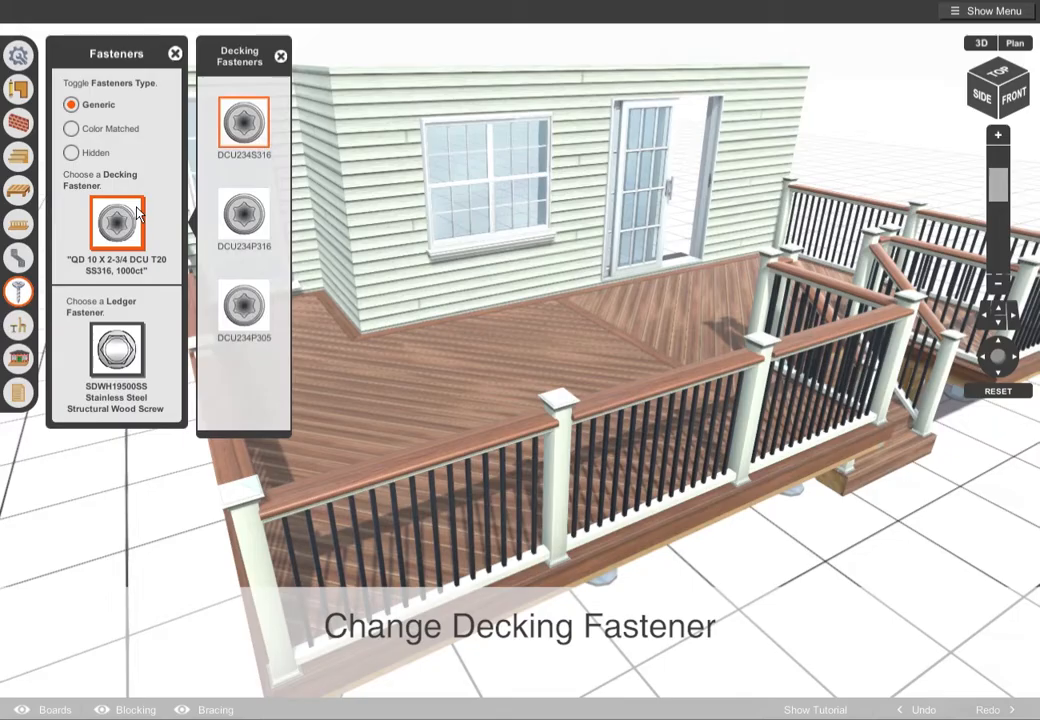
click(262, 213)
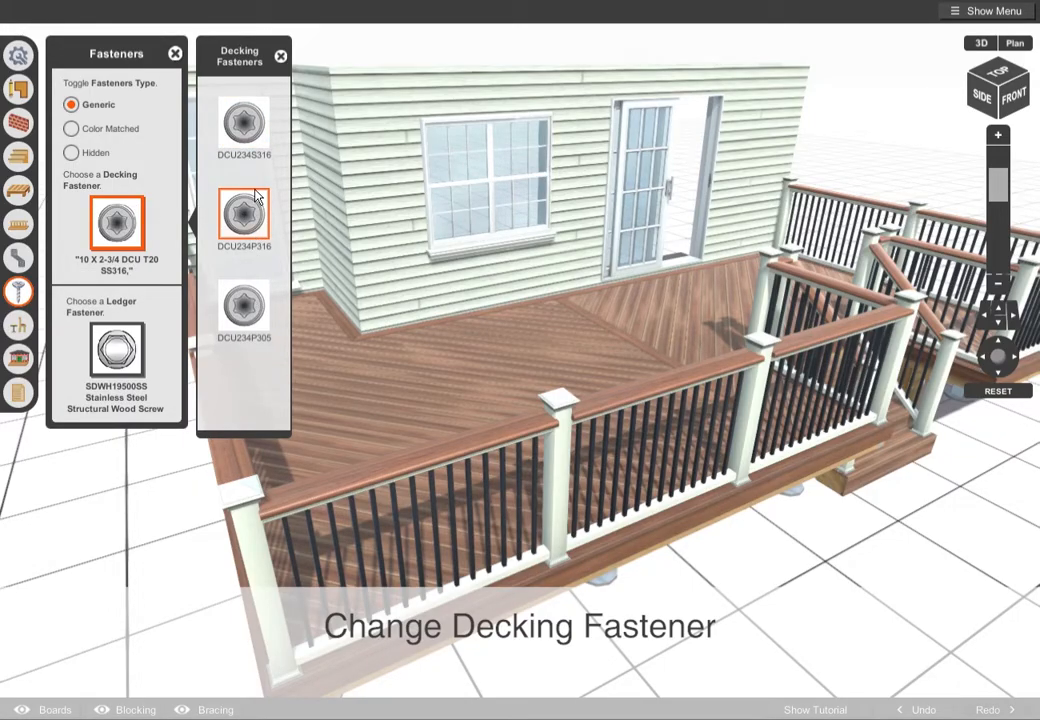
click(86, 128)
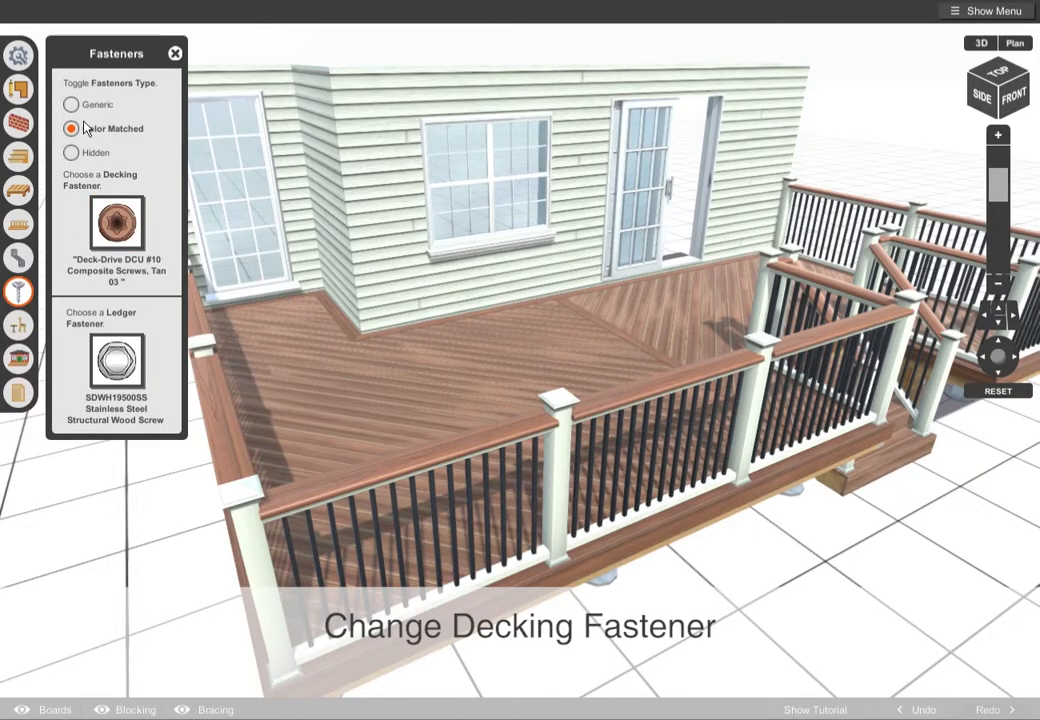
click(131, 220)
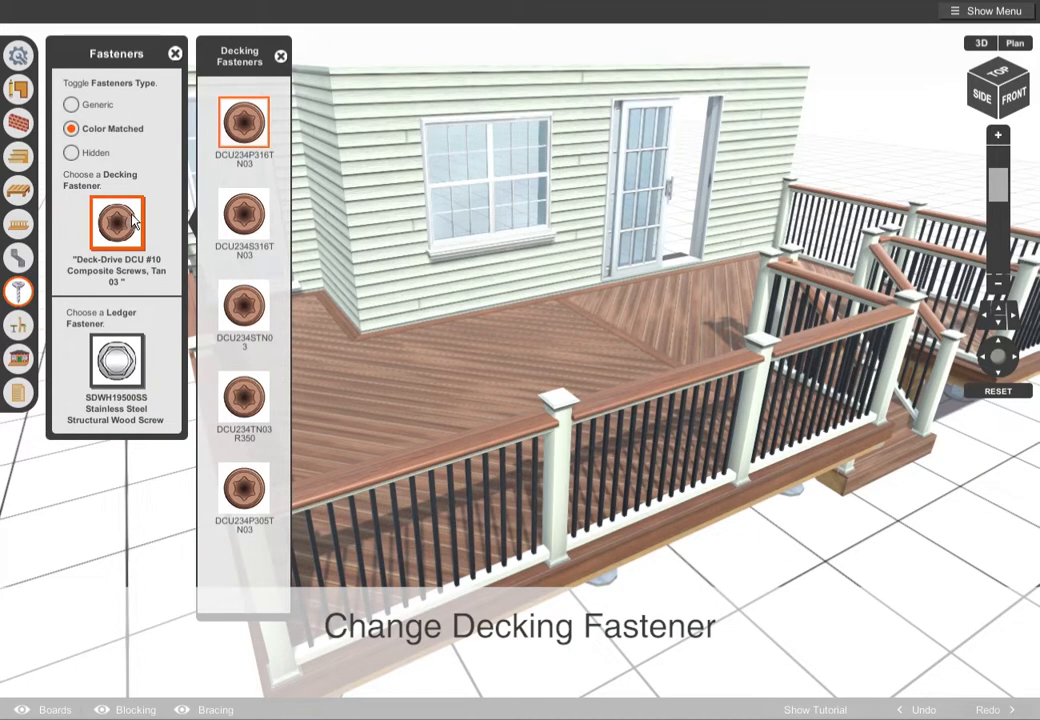
click(250, 302)
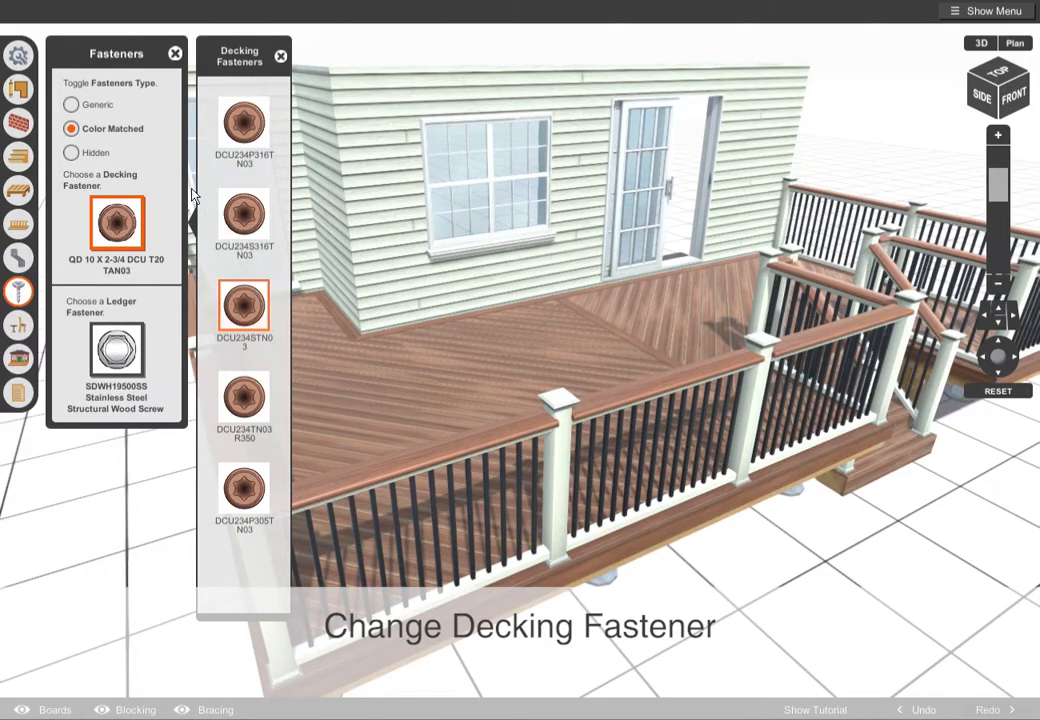
Step: Switch the fastener type to Hidden and choose 175-EB TT as the decking fastener
click(84, 150)
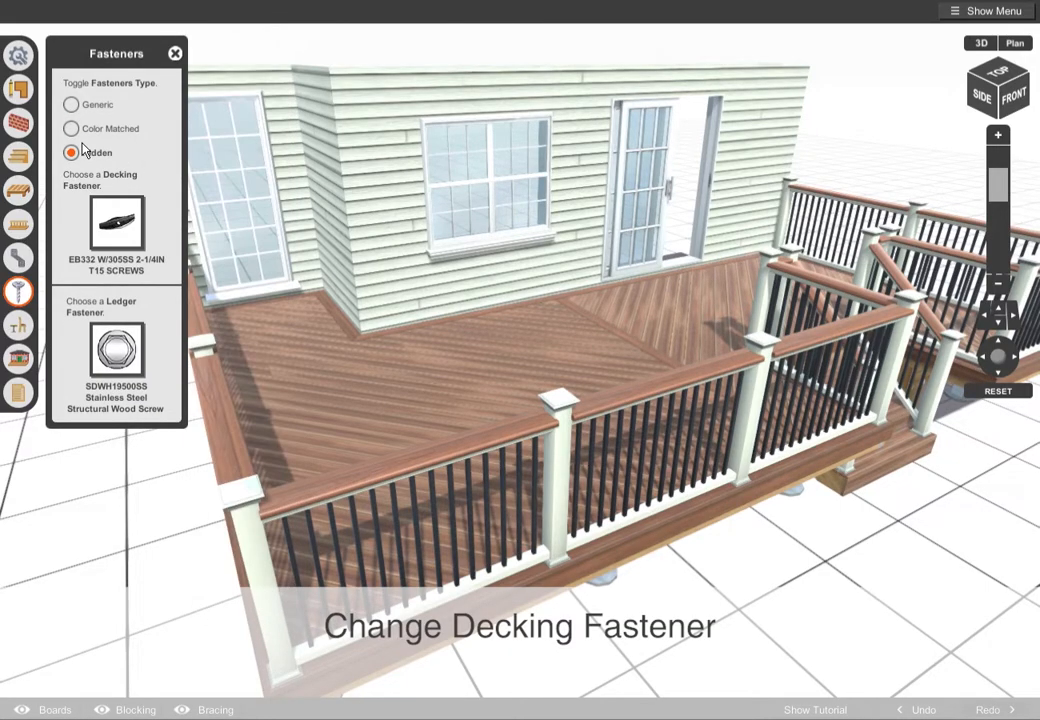
click(131, 217)
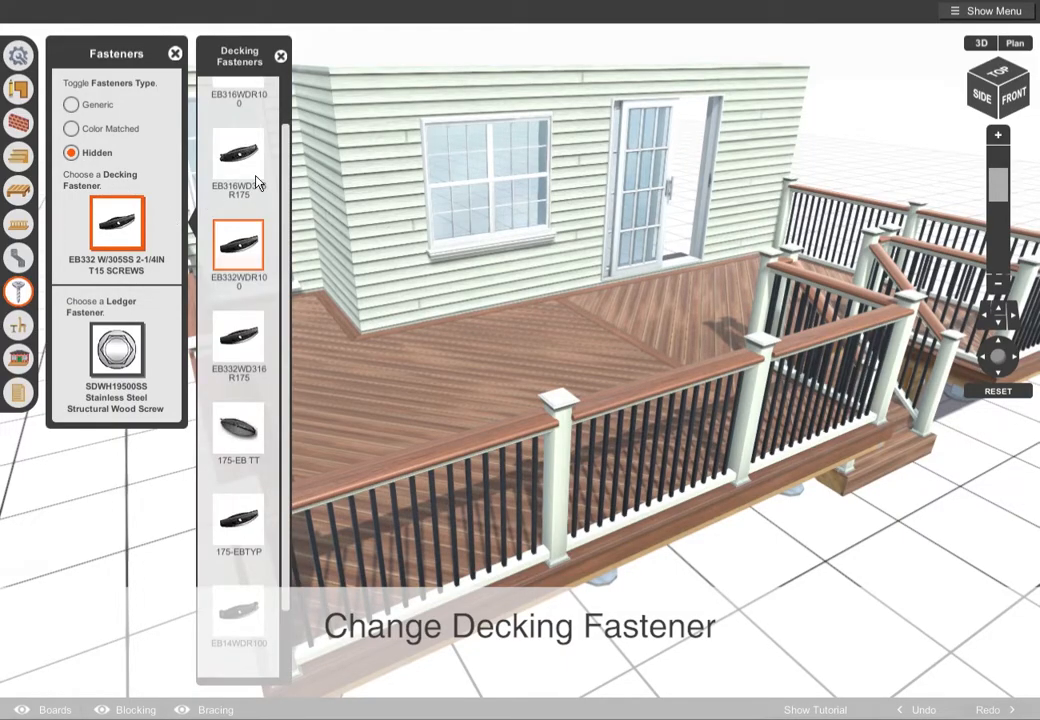
scroll(281, 365, down, 1)
click(255, 400)
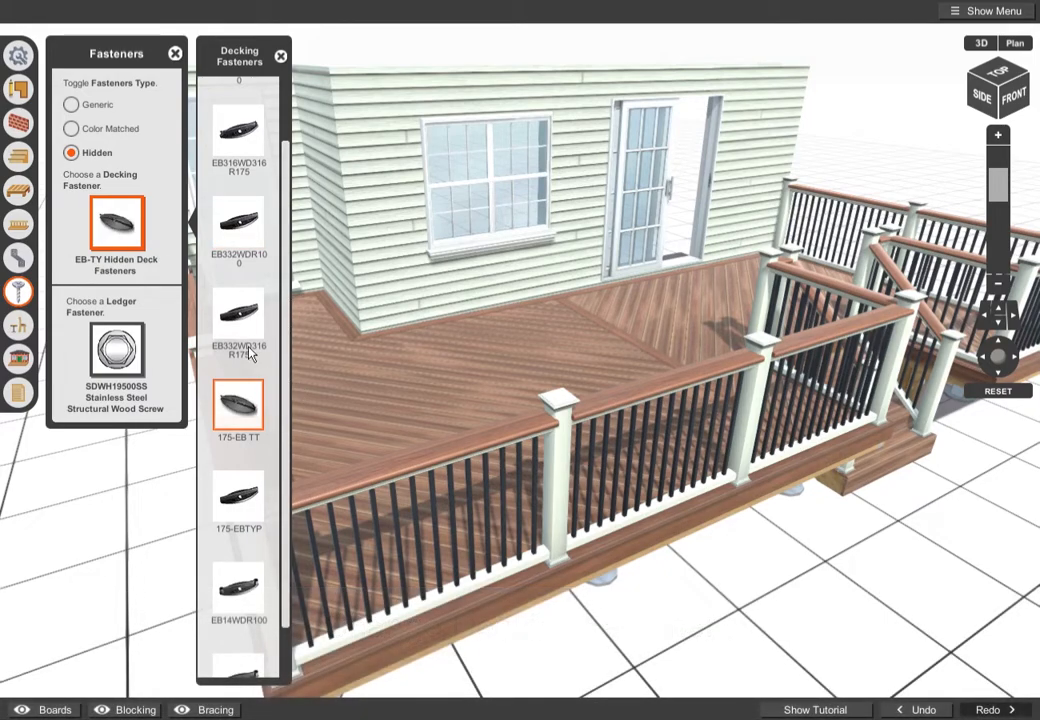
Step: Set the ledger fastener to the SDWS22400DB structural wood screw and close the ledger fastener choices
click(119, 350)
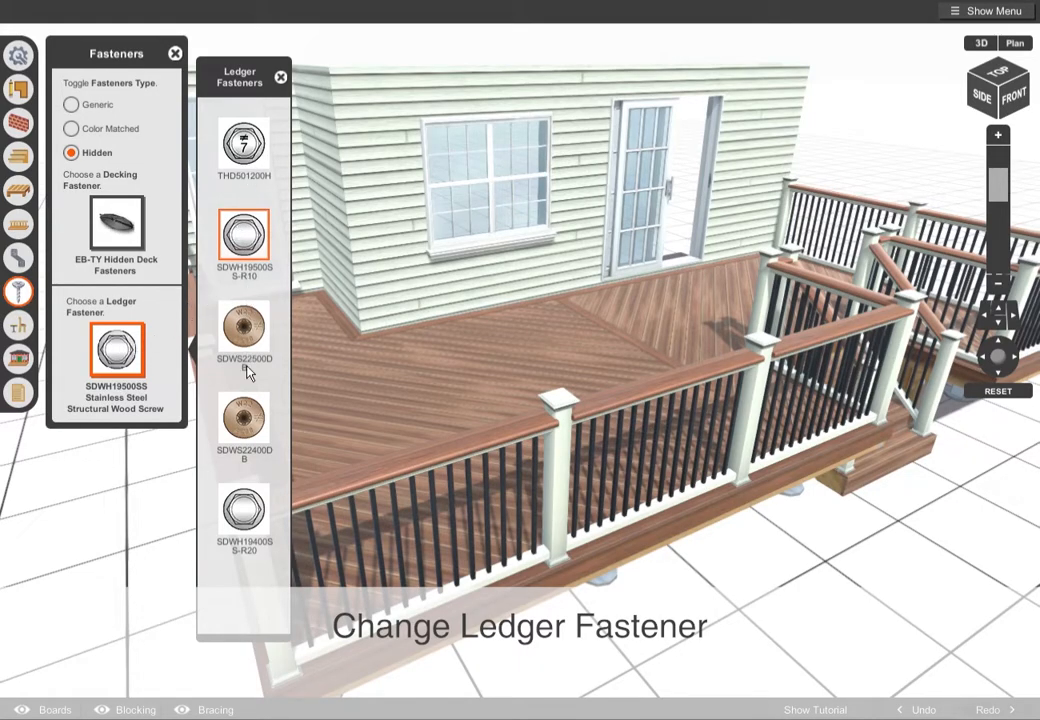
click(253, 413)
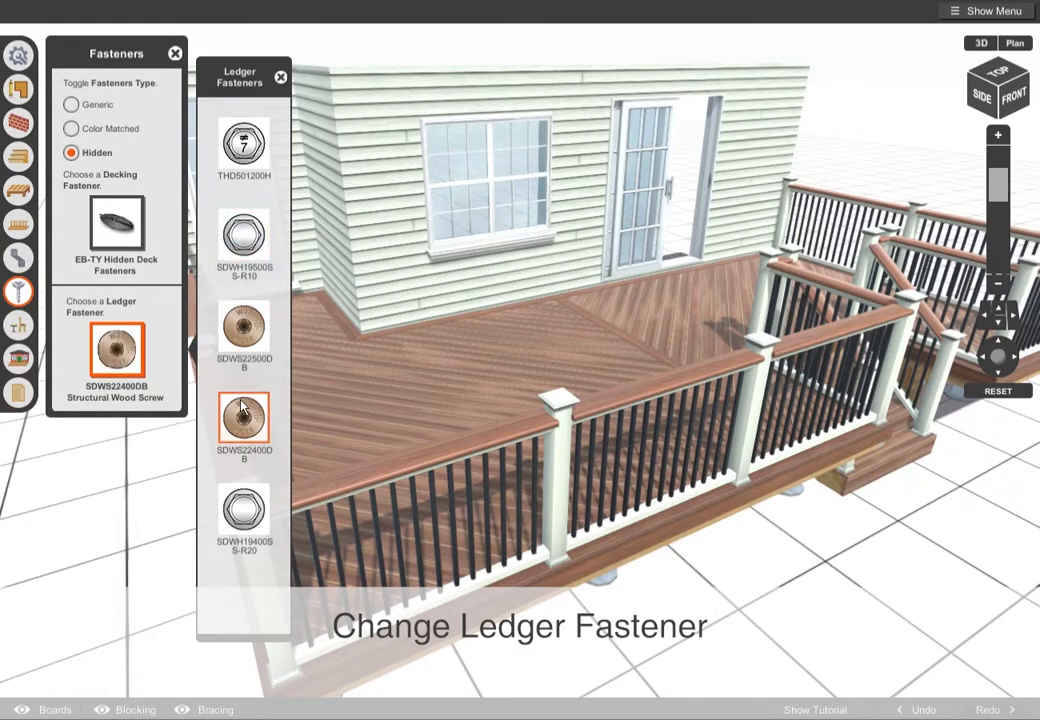
click(283, 75)
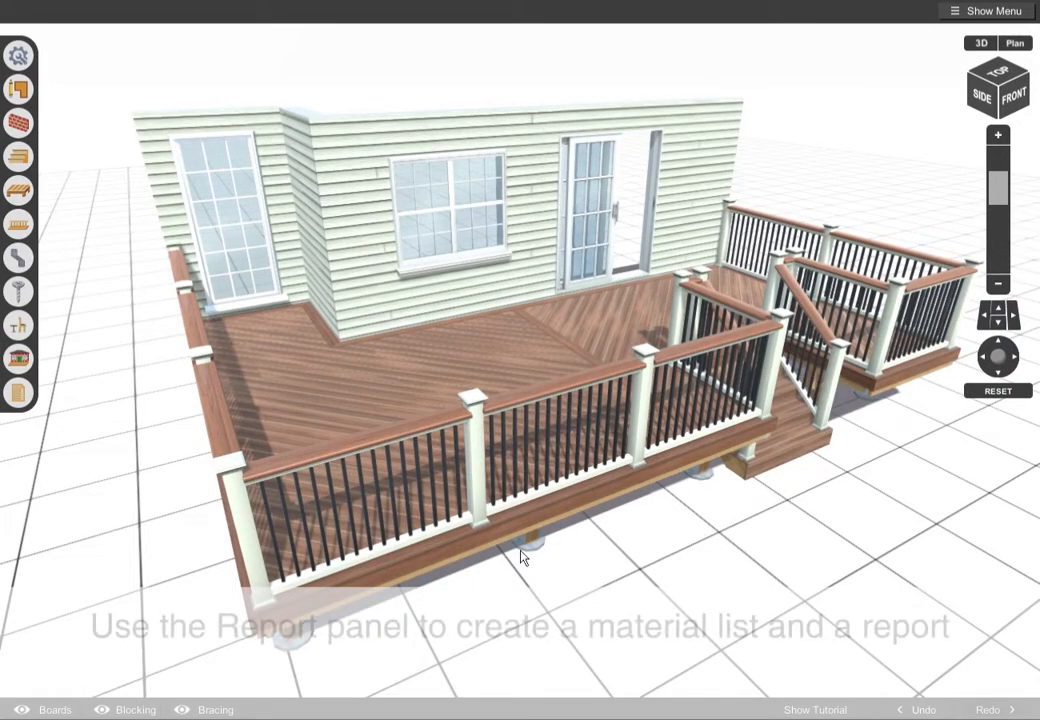
Step: Export the deck's full materials list as a CSV file and look through the exported file in Excel
click(20, 392)
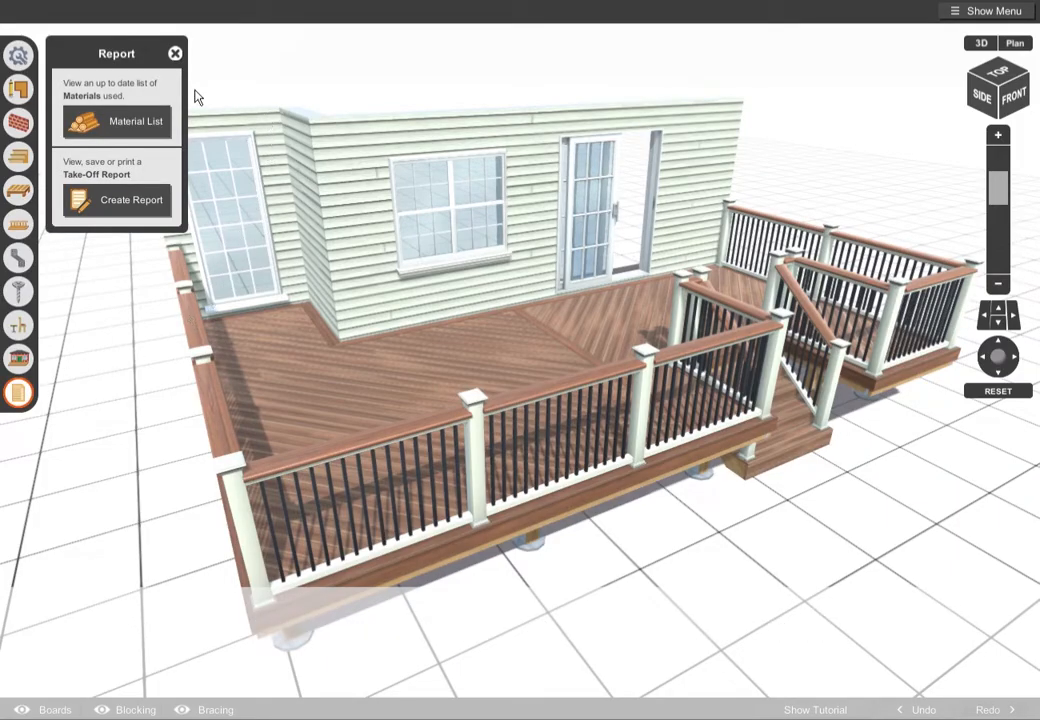
click(140, 119)
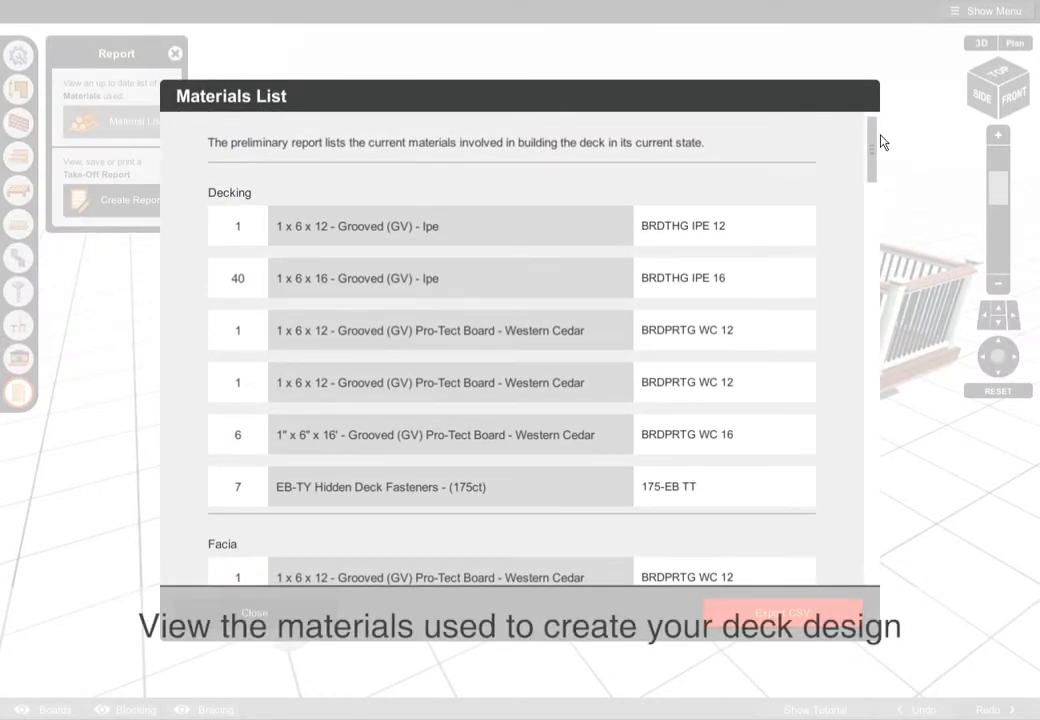
drag(881, 137, 882, 552)
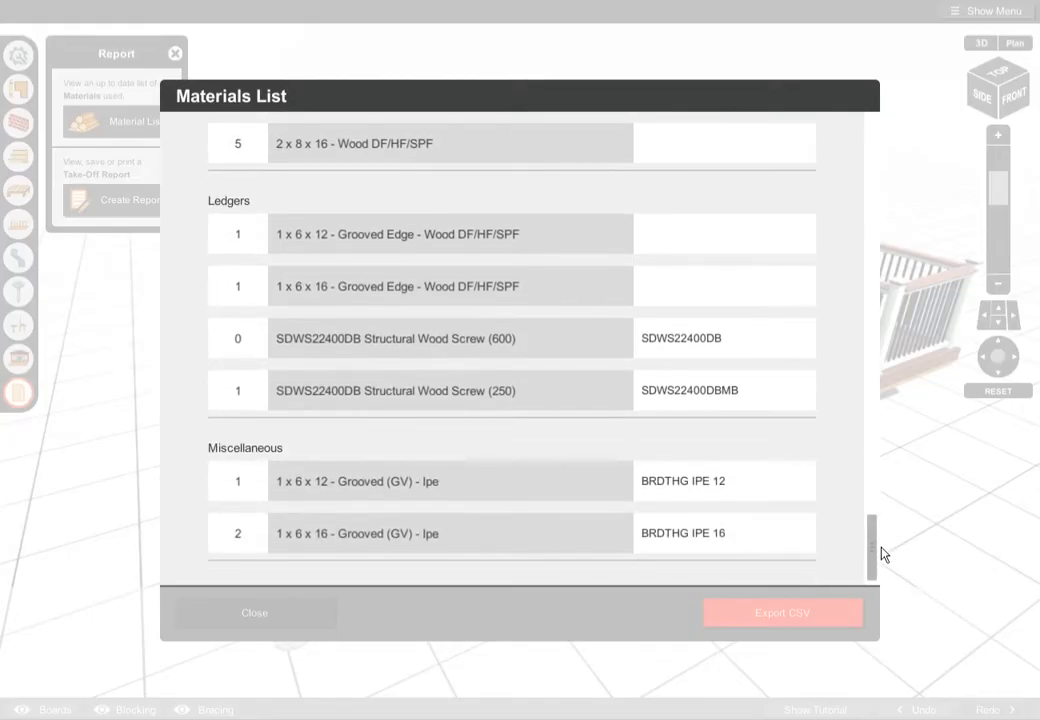
click(800, 609)
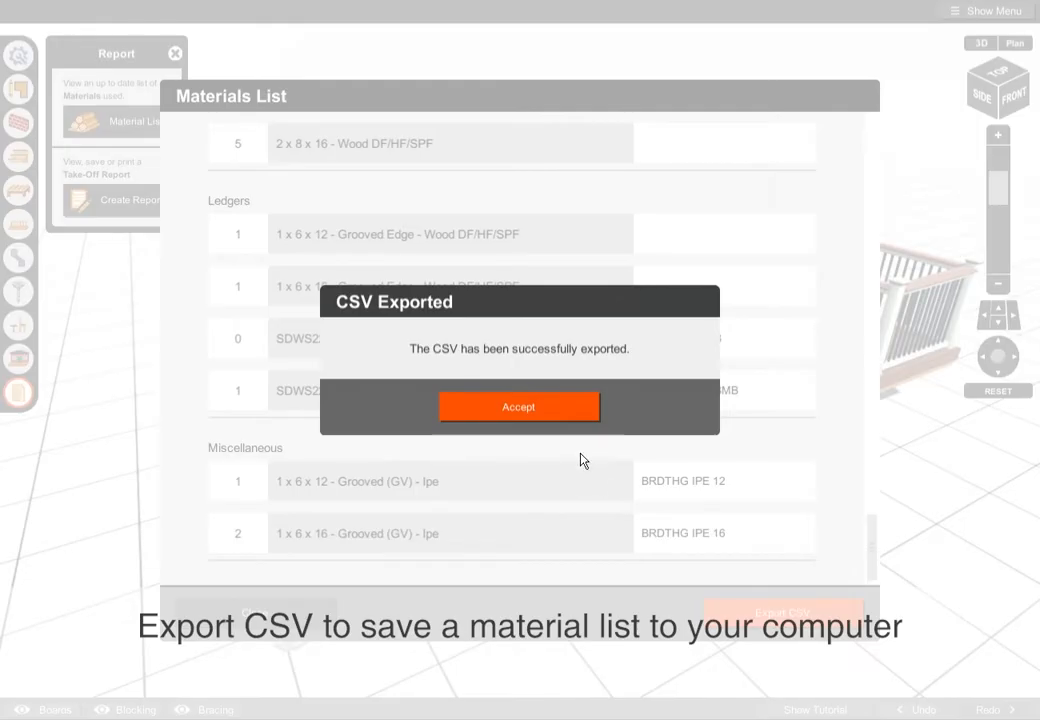
click(567, 404)
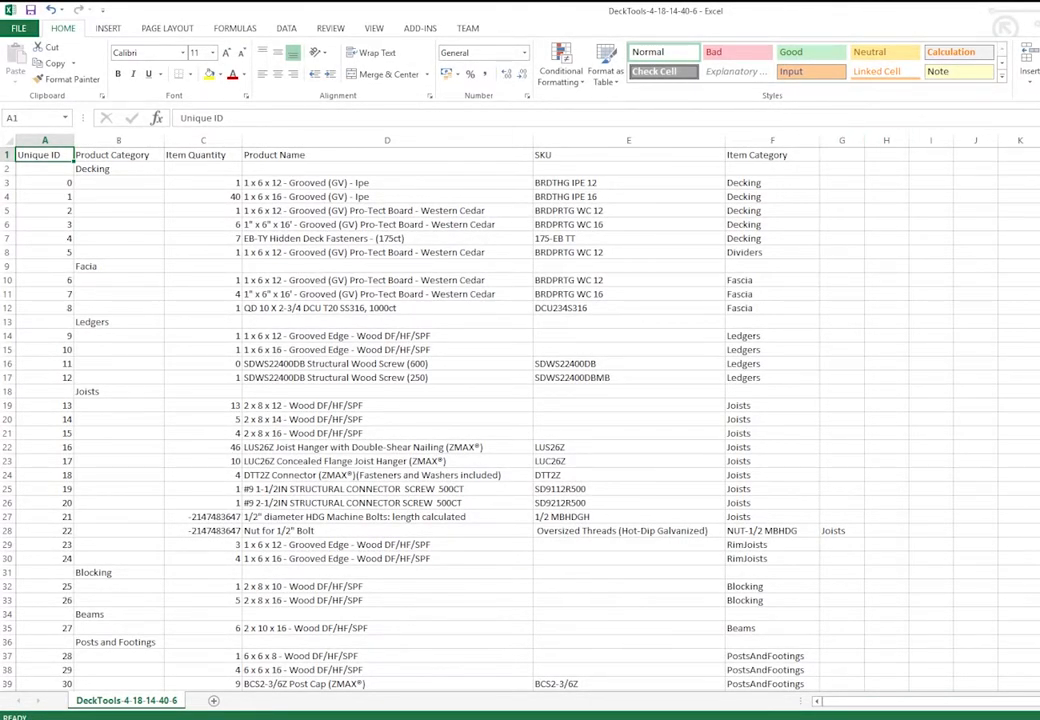
scroll(420, 420, down, 5)
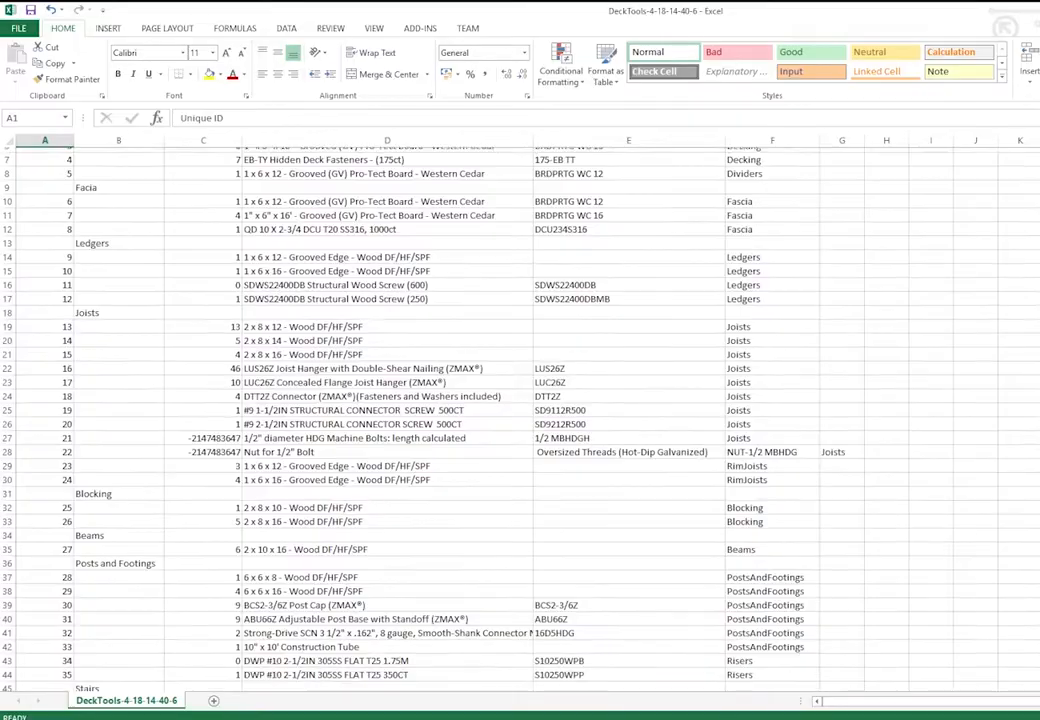
scroll(420, 340, down, 4)
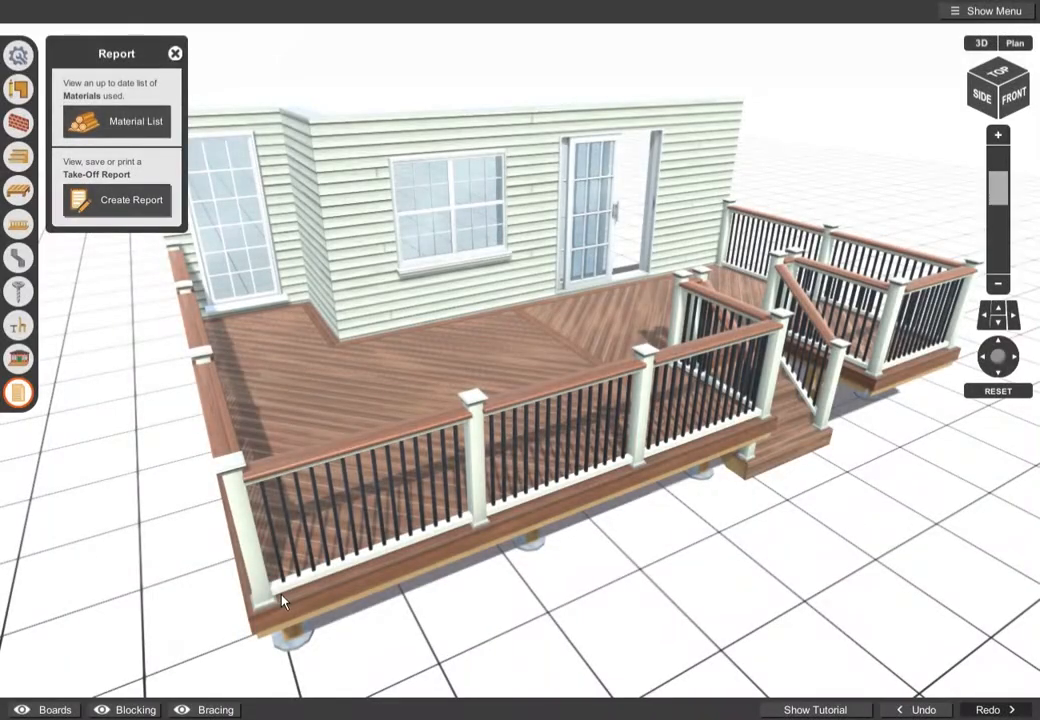
Step: Create the take-off report of the deck design and look through its plans, tool lists and permit information
click(142, 201)
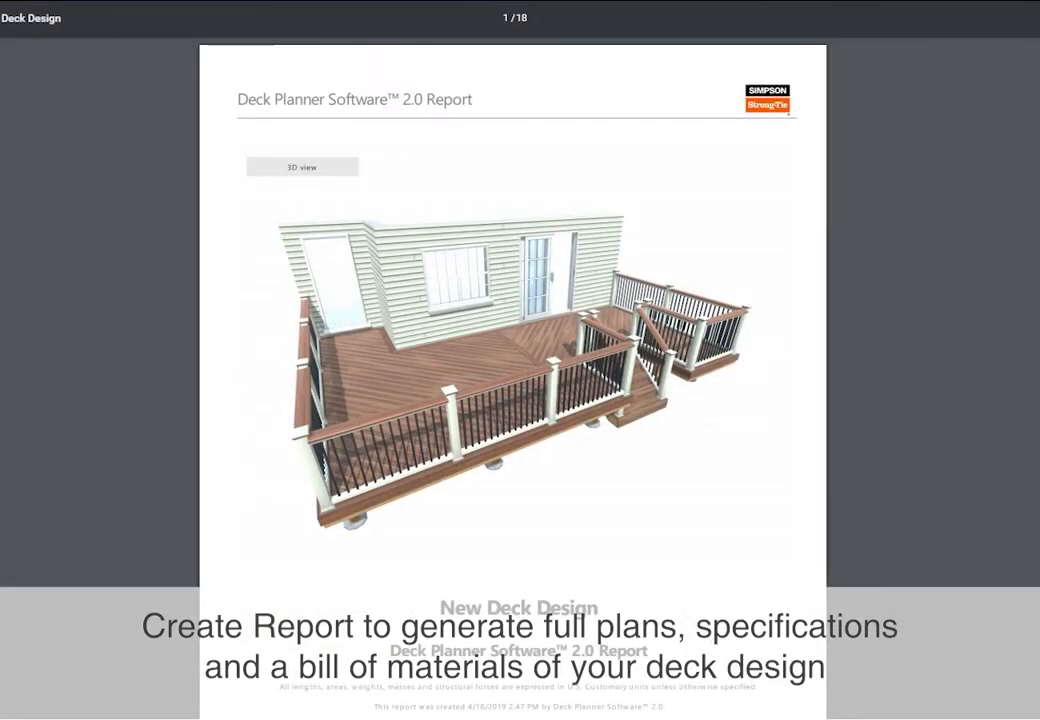
scroll(513, 330, down, 10)
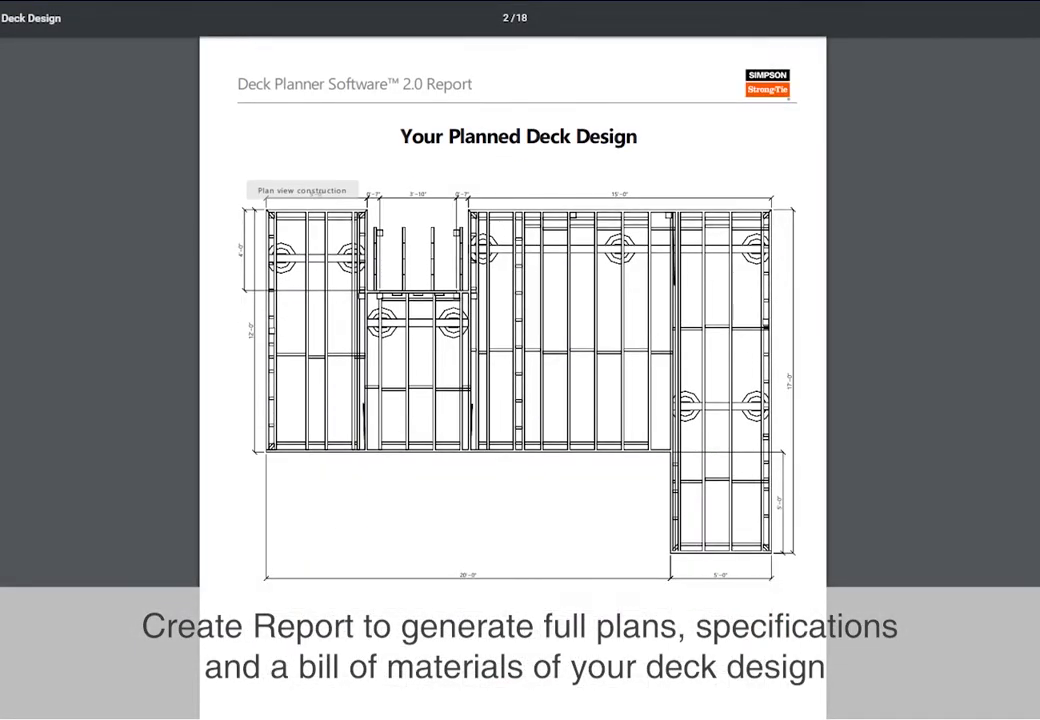
scroll(513, 330, down, 8)
scroll(513, 330, down, 10)
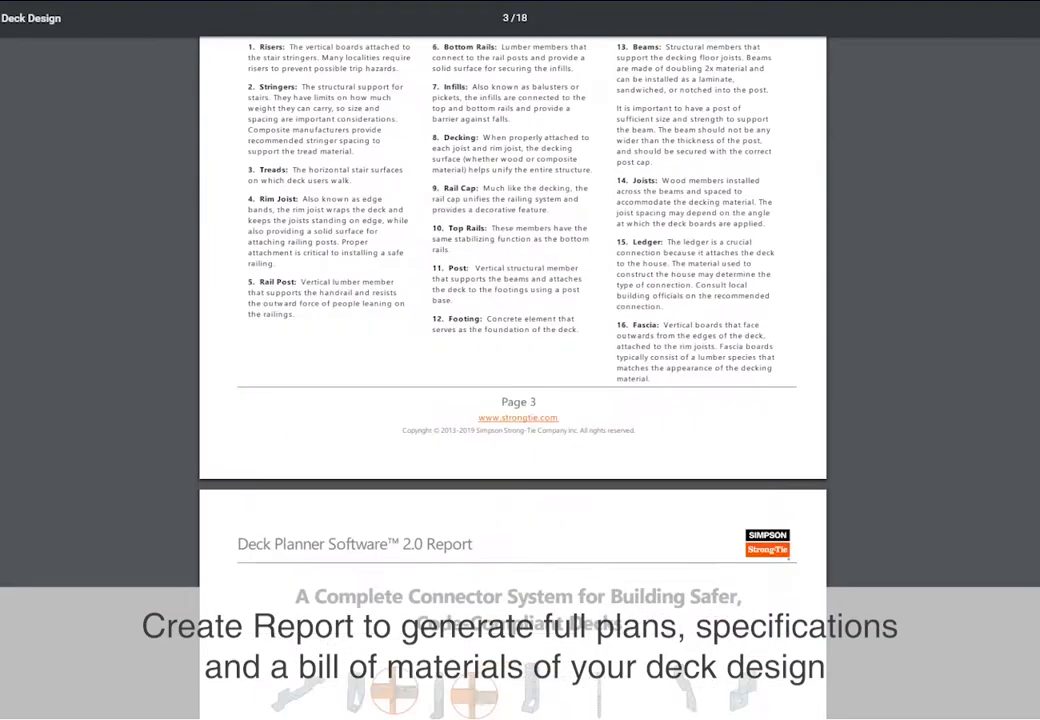
scroll(513, 330, down, 10)
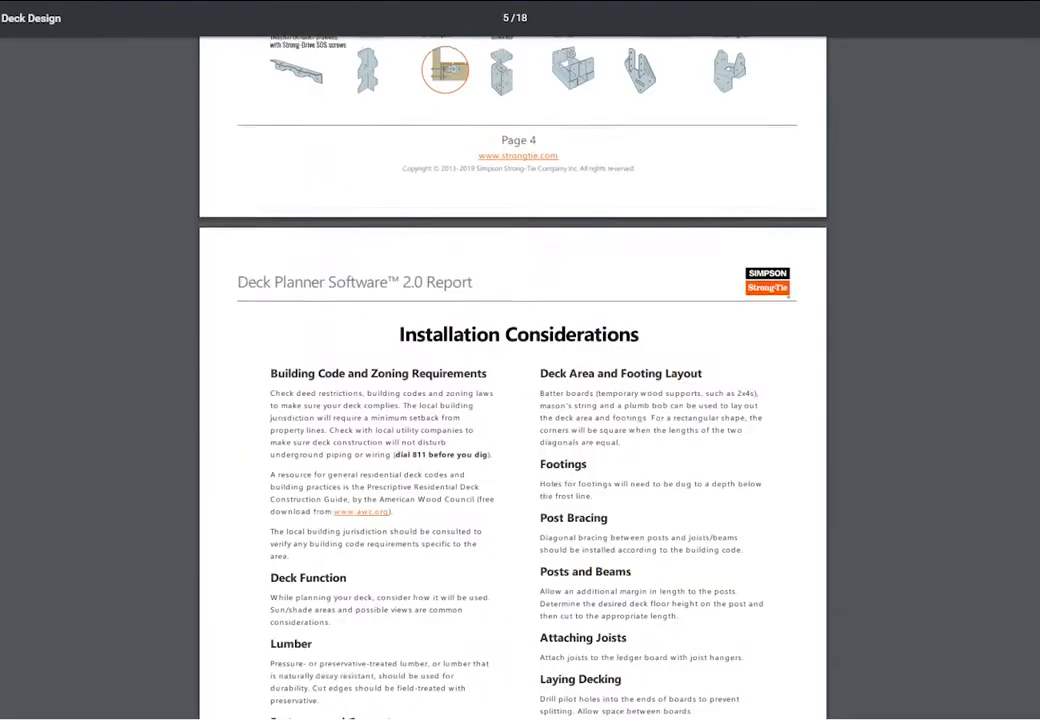
scroll(513, 330, down, 6)
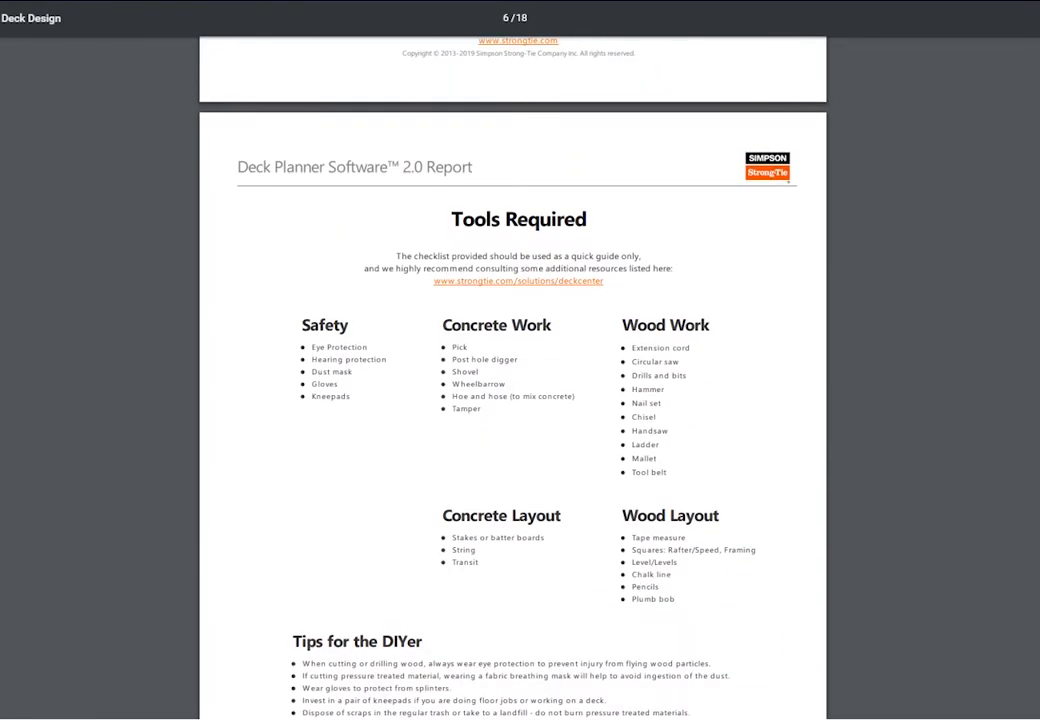
scroll(513, 330, down, 12)
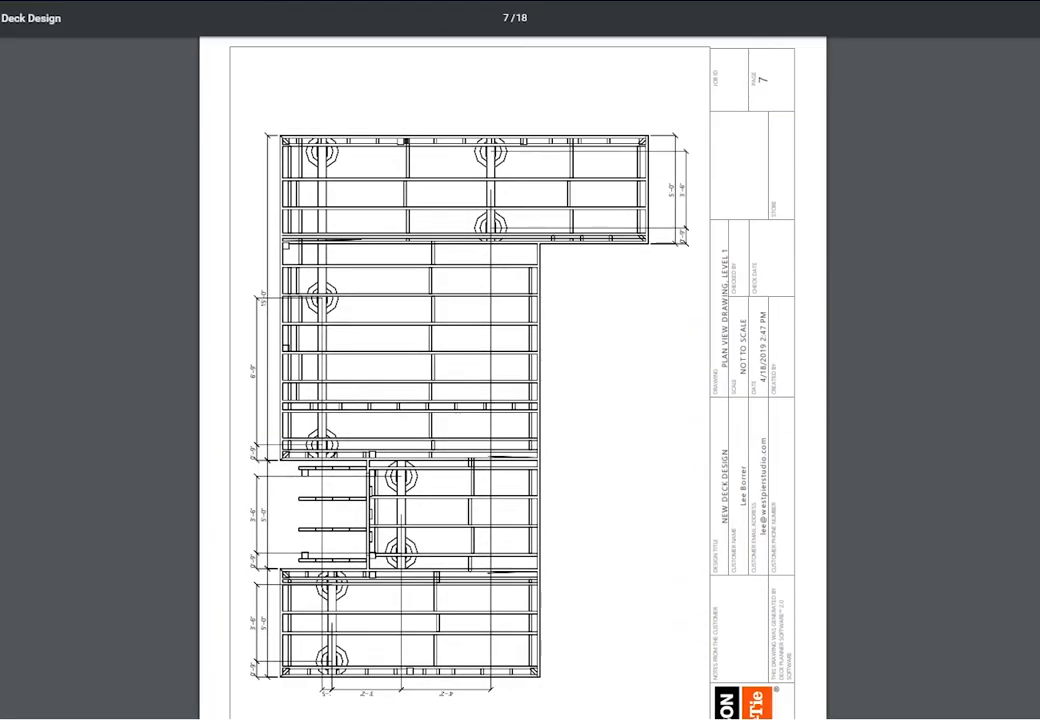
scroll(513, 330, down, 10)
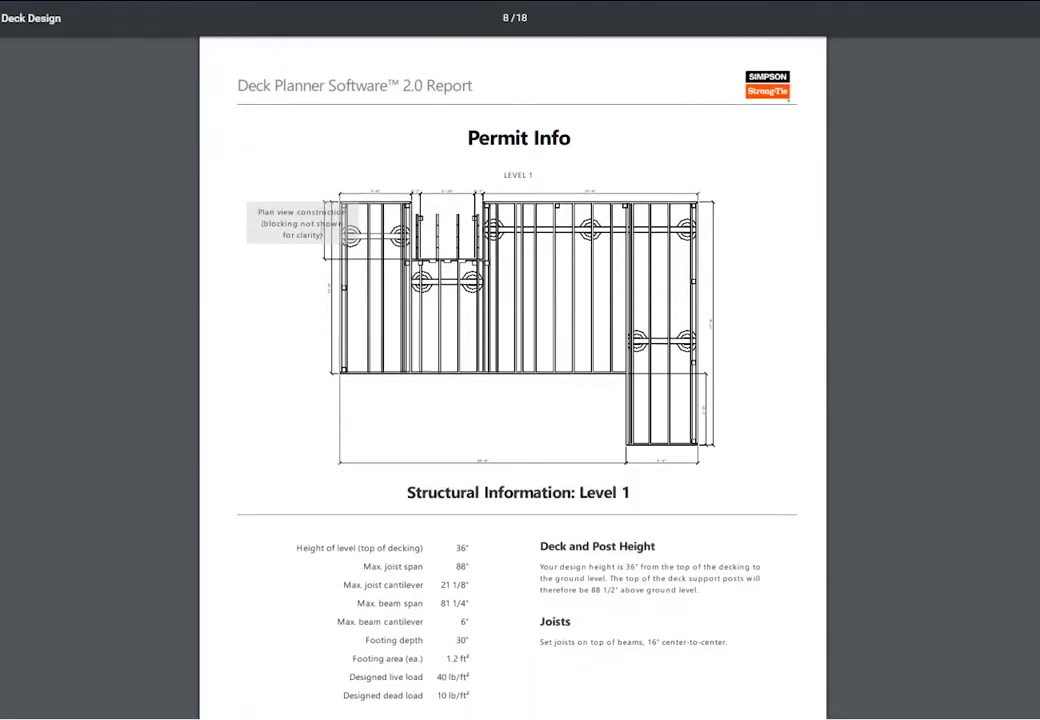
scroll(513, 330, down, 6)
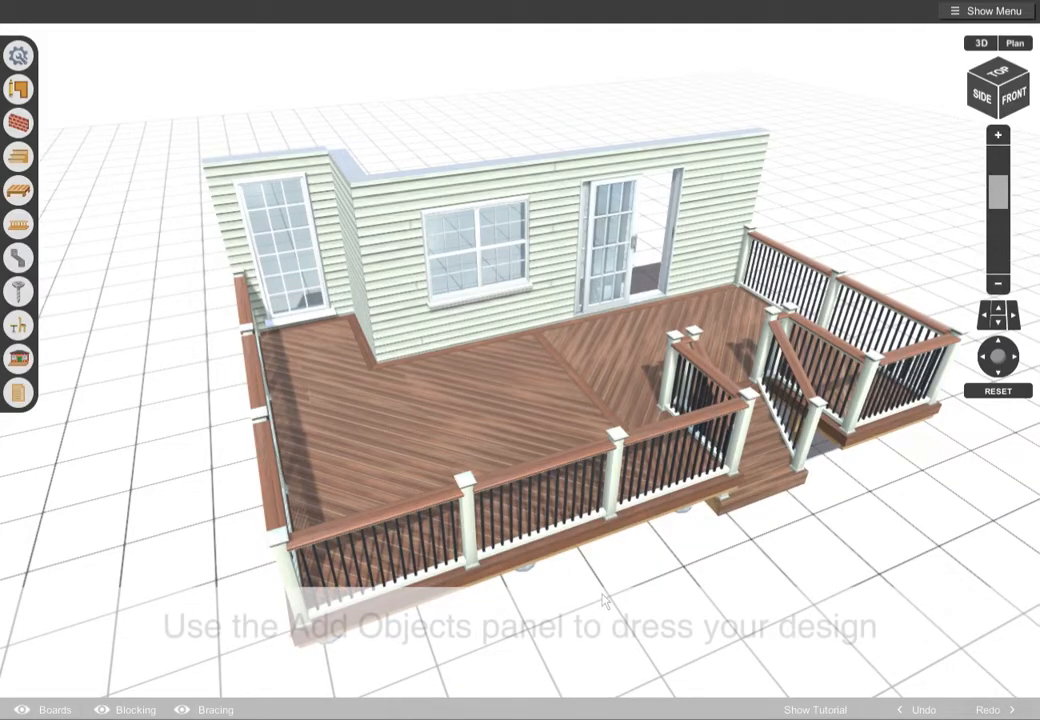
Step: Place a large round slatted wooden table on the deck in front of the window
click(24, 322)
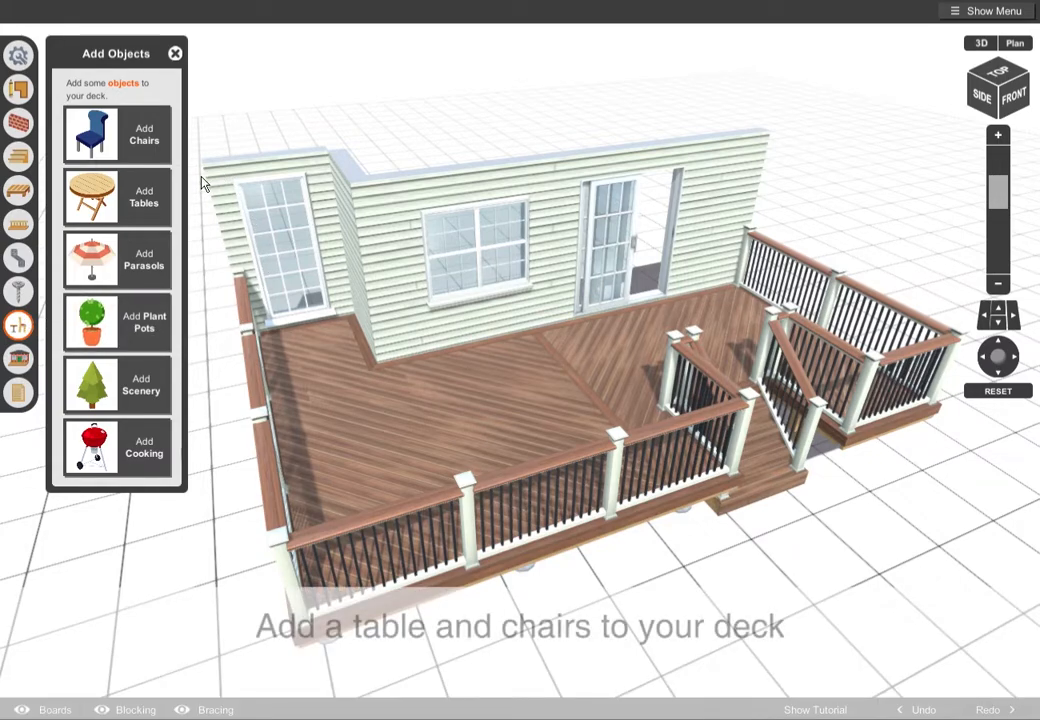
click(170, 193)
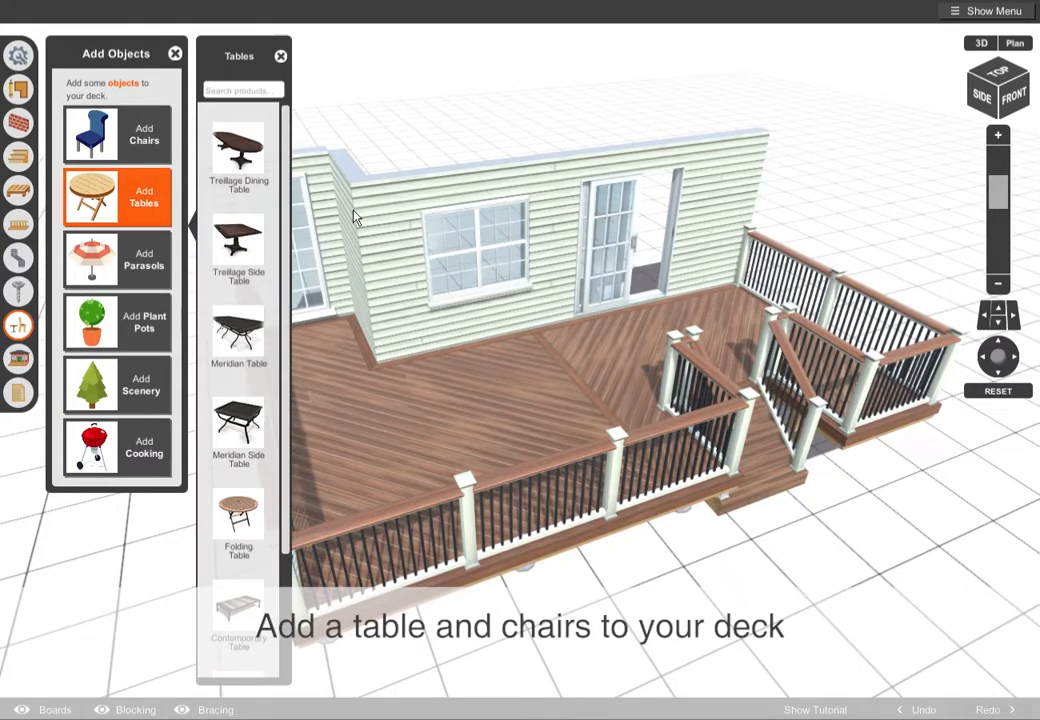
scroll(240, 300, down, 3)
drag(620, 345, 483, 490)
right_drag(483, 490, 620, 453)
drag(620, 453, 598, 543)
drag(268, 520, 495, 457)
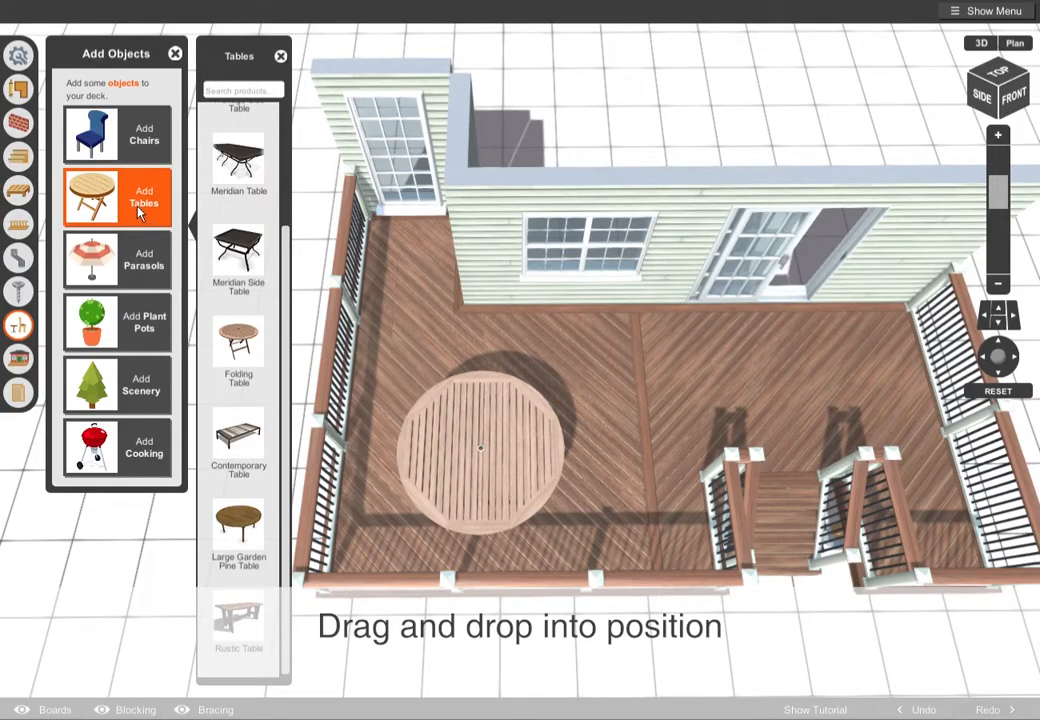
Step: Place four Folding Chairs around the round table, two on the house side and two on the railing side
click(144, 133)
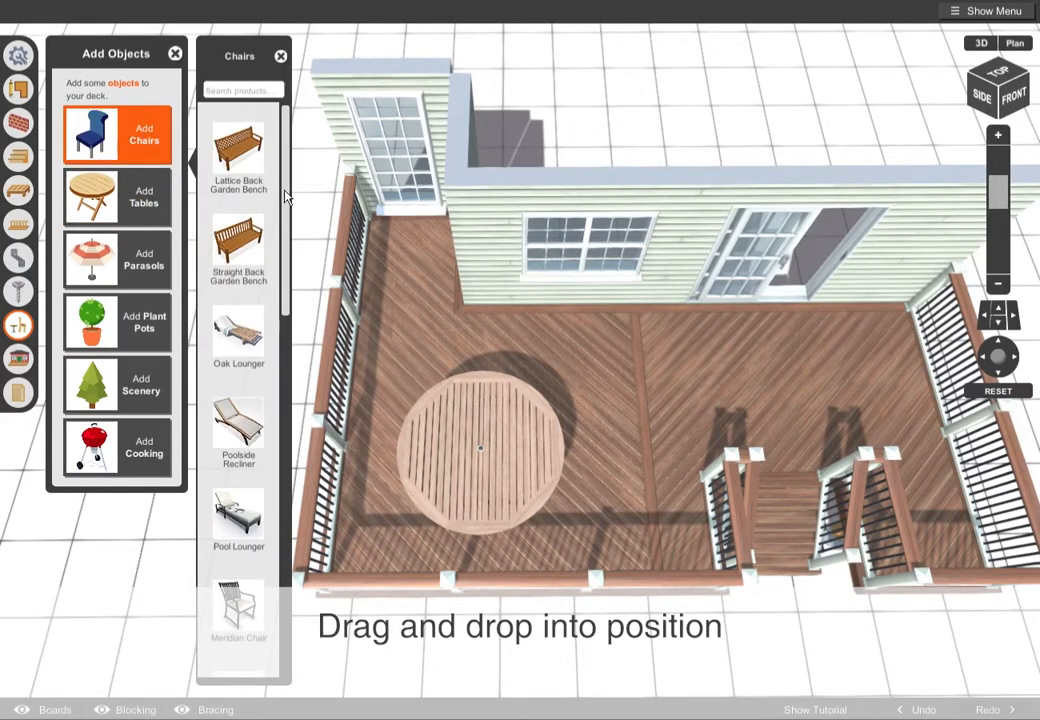
scroll(298, 272, down, 3)
scroll(305, 320, down, 10)
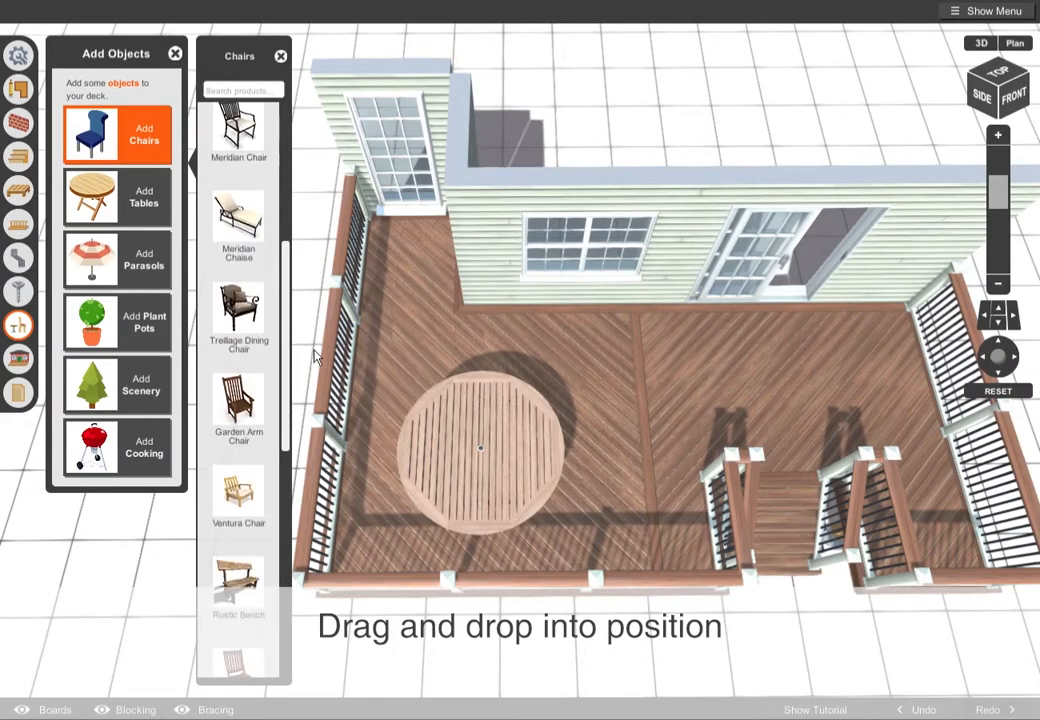
drag(250, 439, 437, 399)
drag(248, 428, 550, 404)
drag(257, 440, 388, 518)
drag(474, 515, 578, 512)
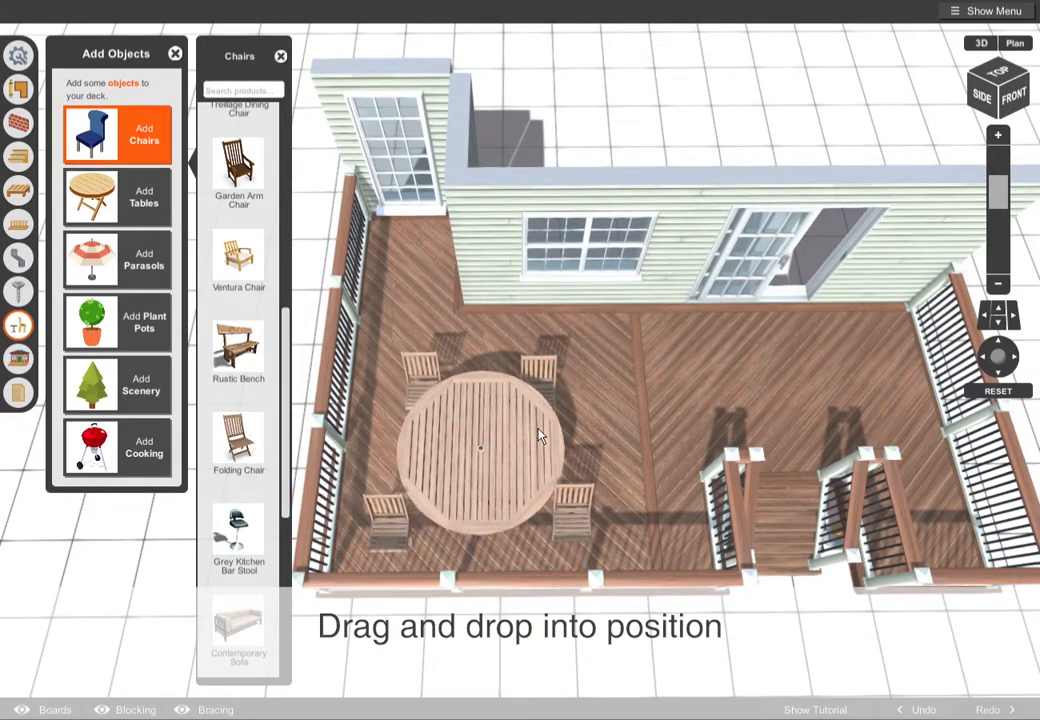
Step: Rotate the round table slightly so its slats run at an angle to the house wall
click(281, 56)
drag(645, 360, 754, 158)
scroll(446, 426, up, 4)
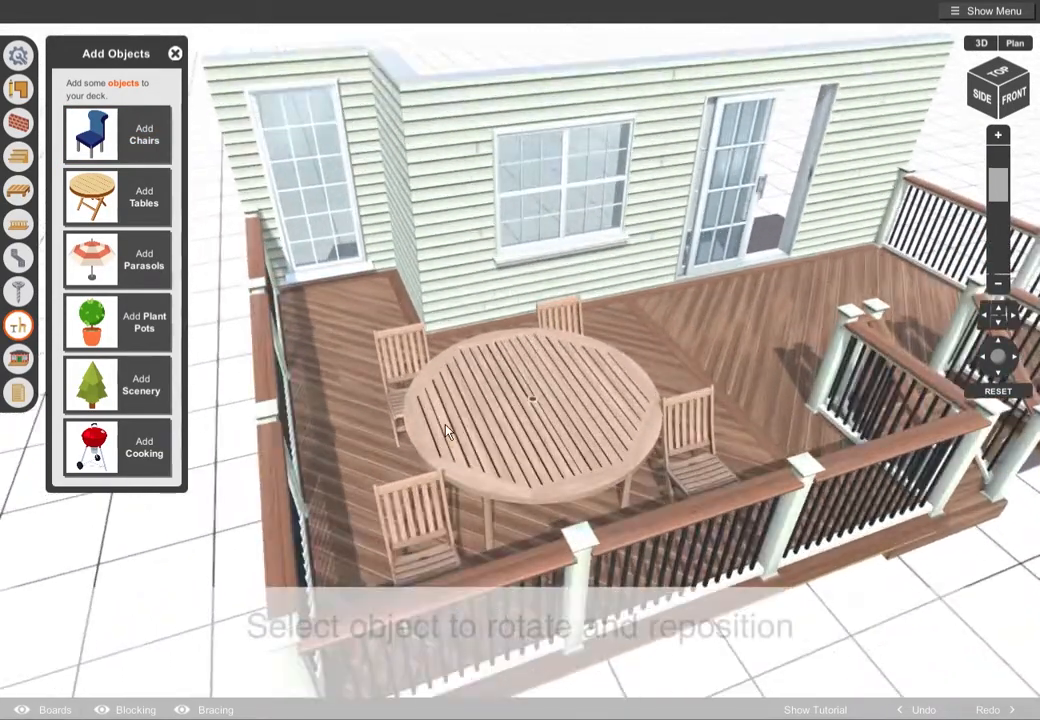
click(474, 463)
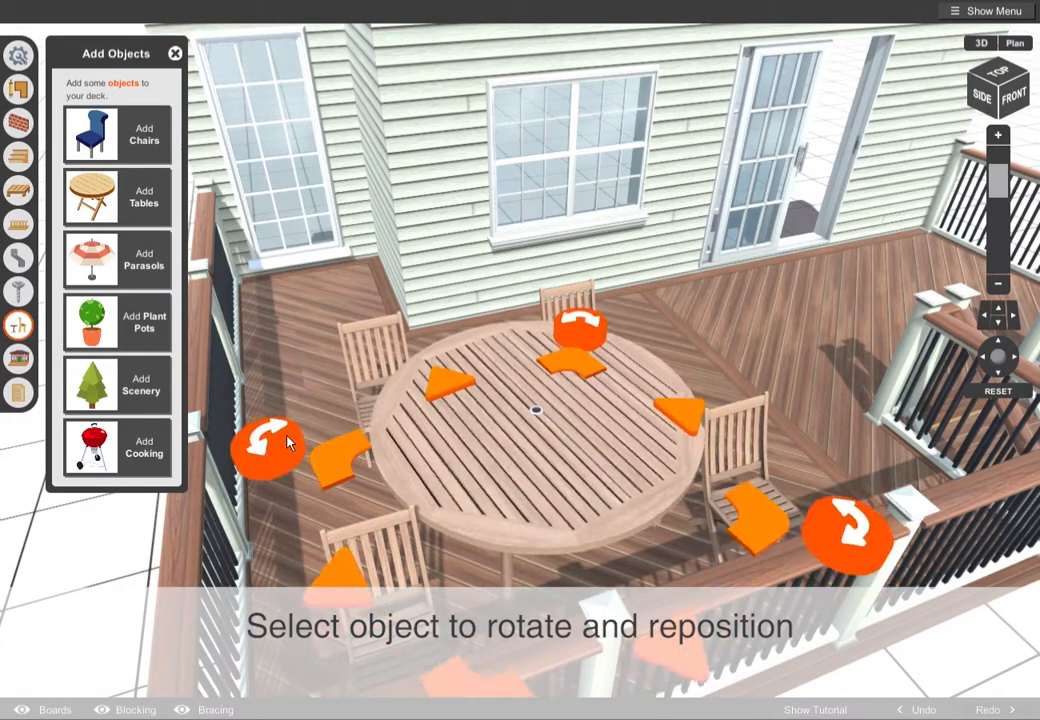
mouse_move(536, 431)
mouse_down()
mouse_move(550, 430)
mouse_move(520, 434)
mouse_move(550, 427)
mouse_move(533, 430)
mouse_up()
drag(760, 307, 673, 260)
scroll(838, 282, down, 3)
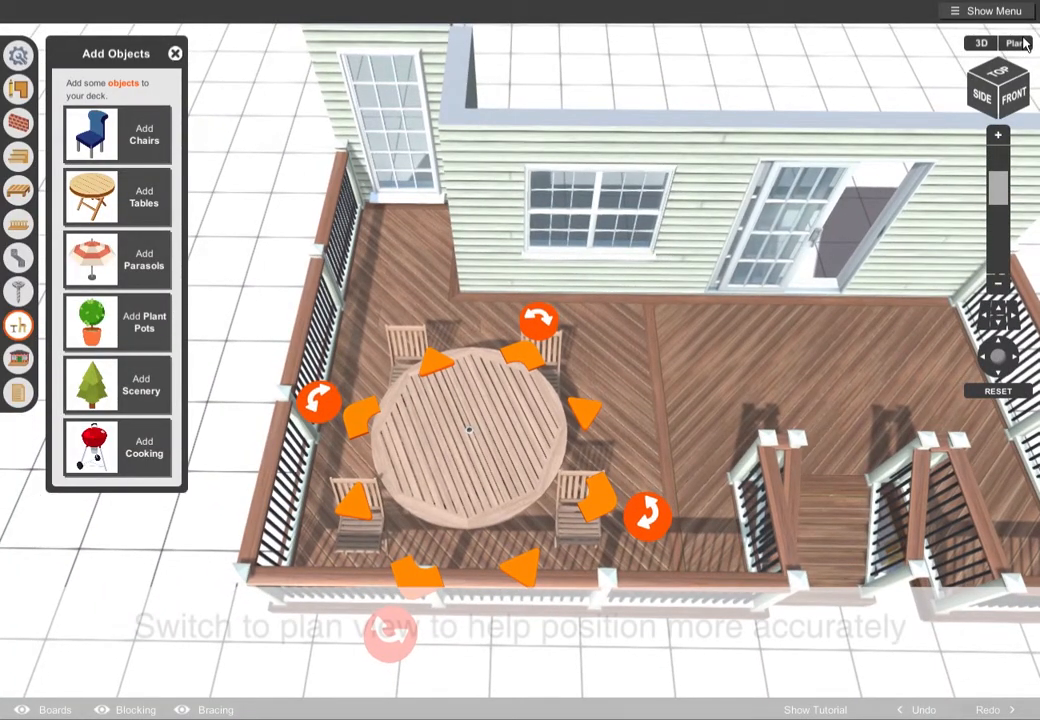
Step: In plan view, rotate the folding chairs around the round table so that they face its centre
click(1015, 43)
scroll(640, 300, up, 5)
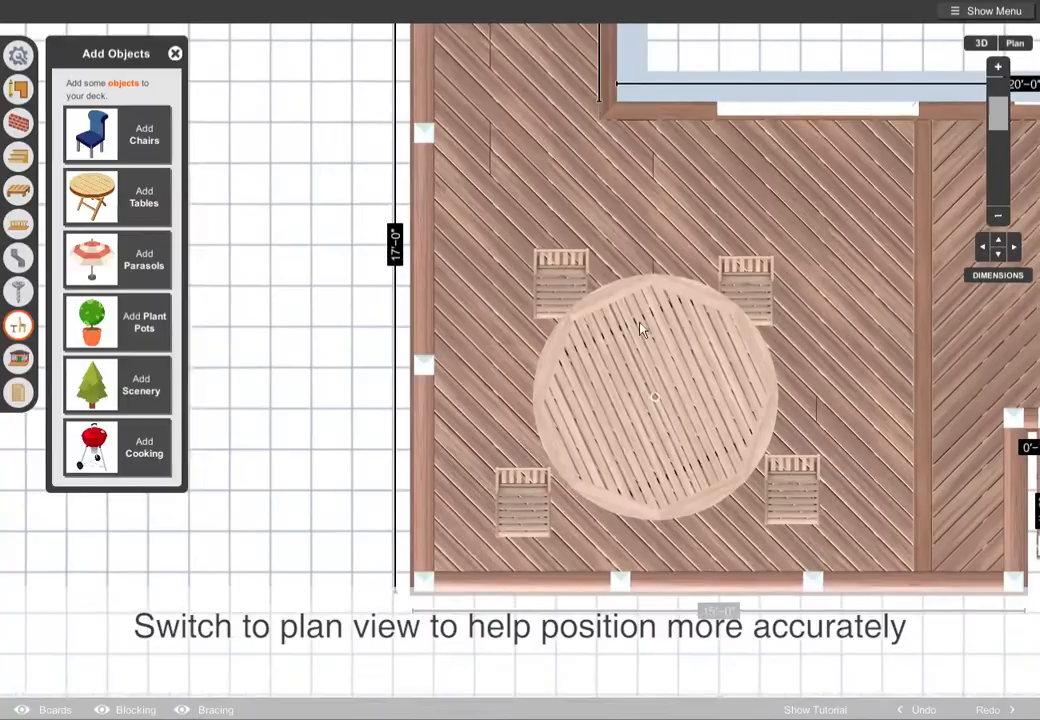
click(562, 265)
drag(561, 197, 563, 326)
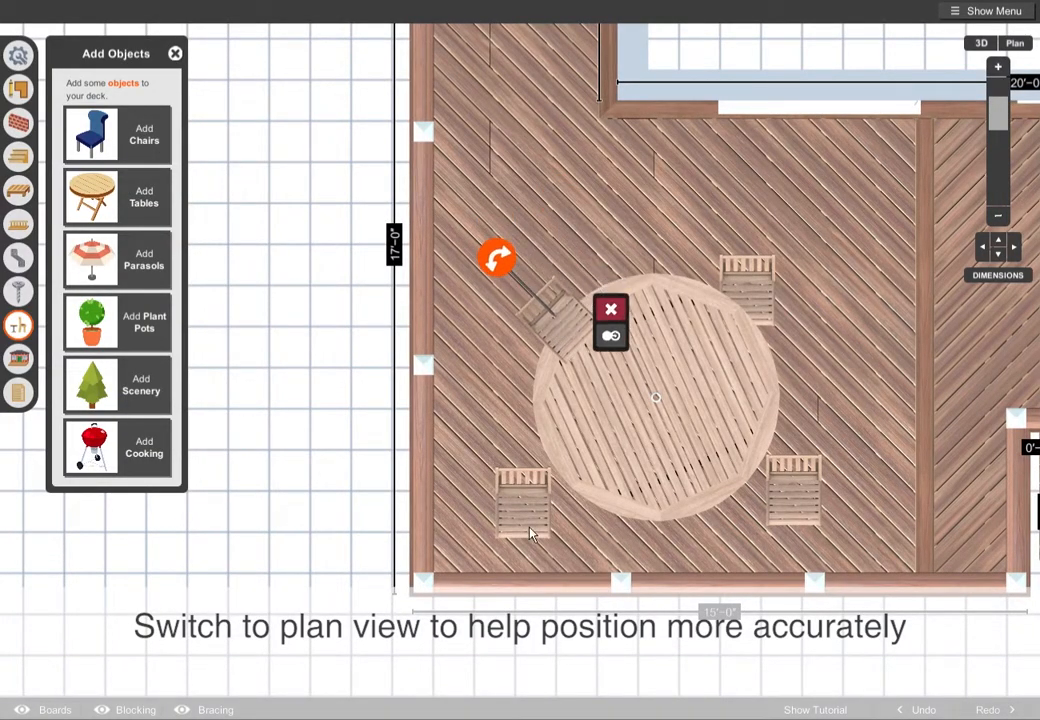
click(535, 530)
drag(522, 415, 450, 485)
drag(468, 548, 485, 530)
click(800, 494)
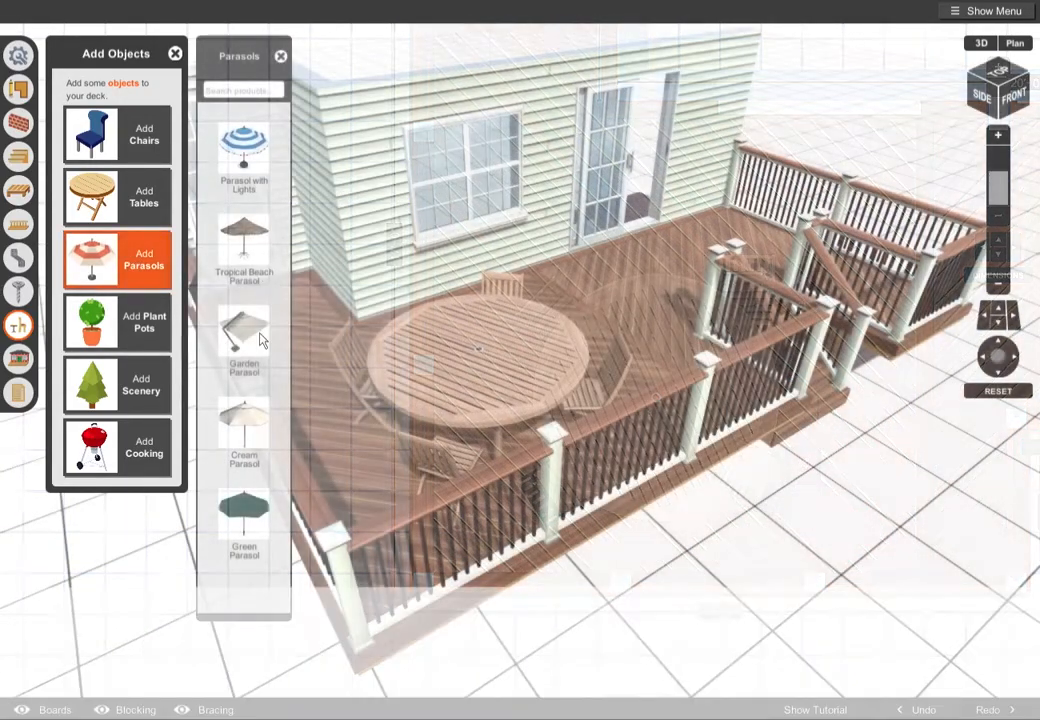
Step: Place a light-coloured centre-pole parasol in the middle of the round table
drag(206, 334, 492, 417)
scroll(698, 527, down, 4)
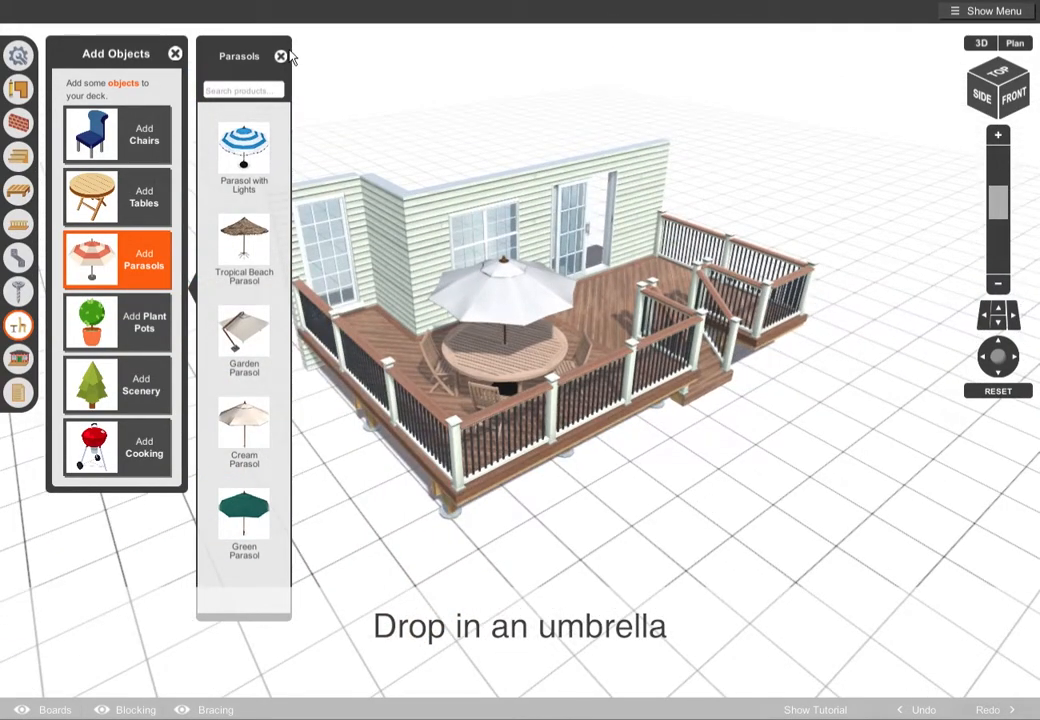
click(281, 56)
mouse_move(666, 580)
mouse_down()
mouse_move(460, 543)
mouse_move(512, 563)
mouse_move(655, 567)
mouse_up()
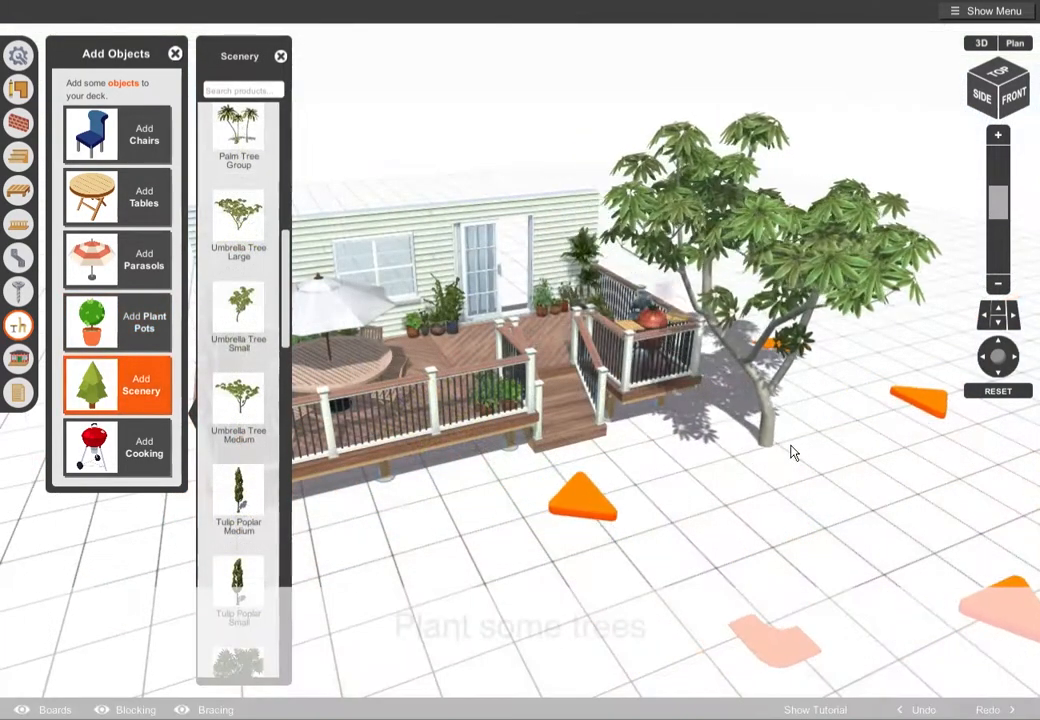
Step: Plant another umbrella tree on the ground beside the deck
scroll(676, 511, down, 3)
middle_drag(567, 513, 639, 500)
drag(240, 212, 336, 456)
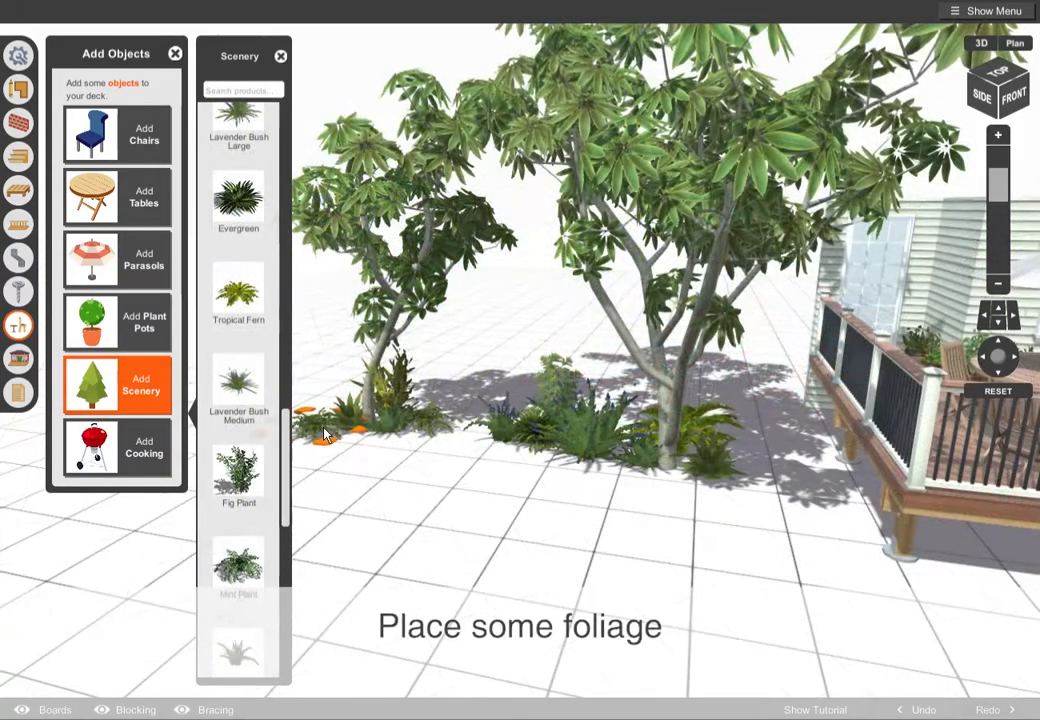
Step: Fill the planting around the trees beside the deck with a Lavender Bush Large and an Evergreen
mouse_move(287, 468)
mouse_down()
mouse_move(296, 473)
mouse_move(292, 449)
mouse_up()
drag(257, 278, 489, 427)
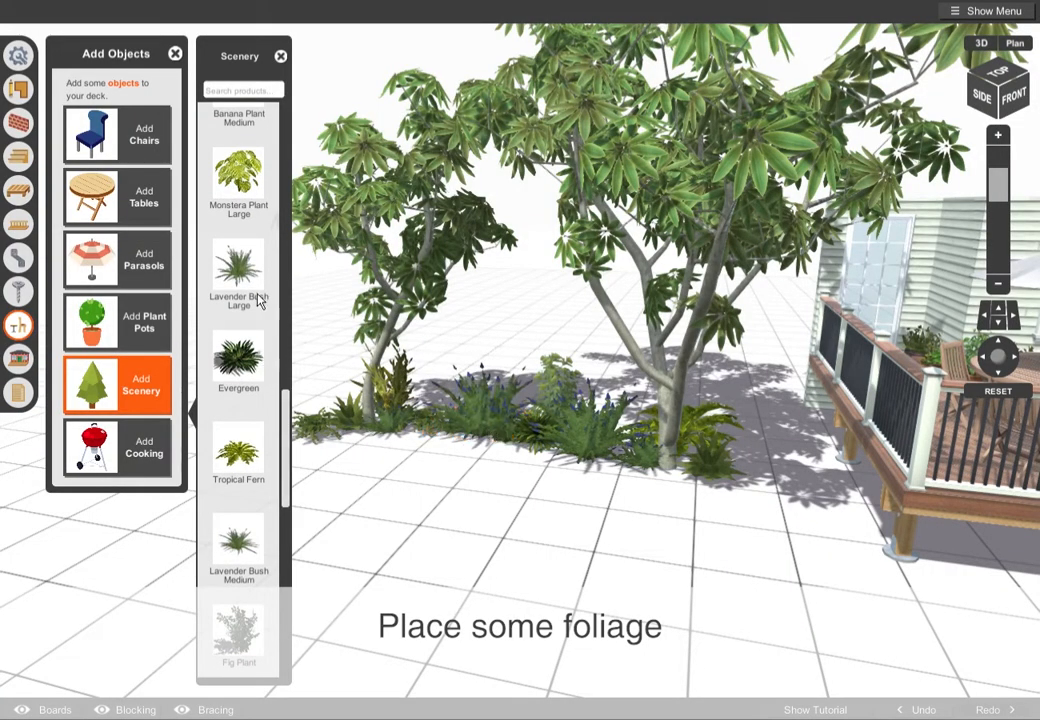
drag(258, 354, 758, 474)
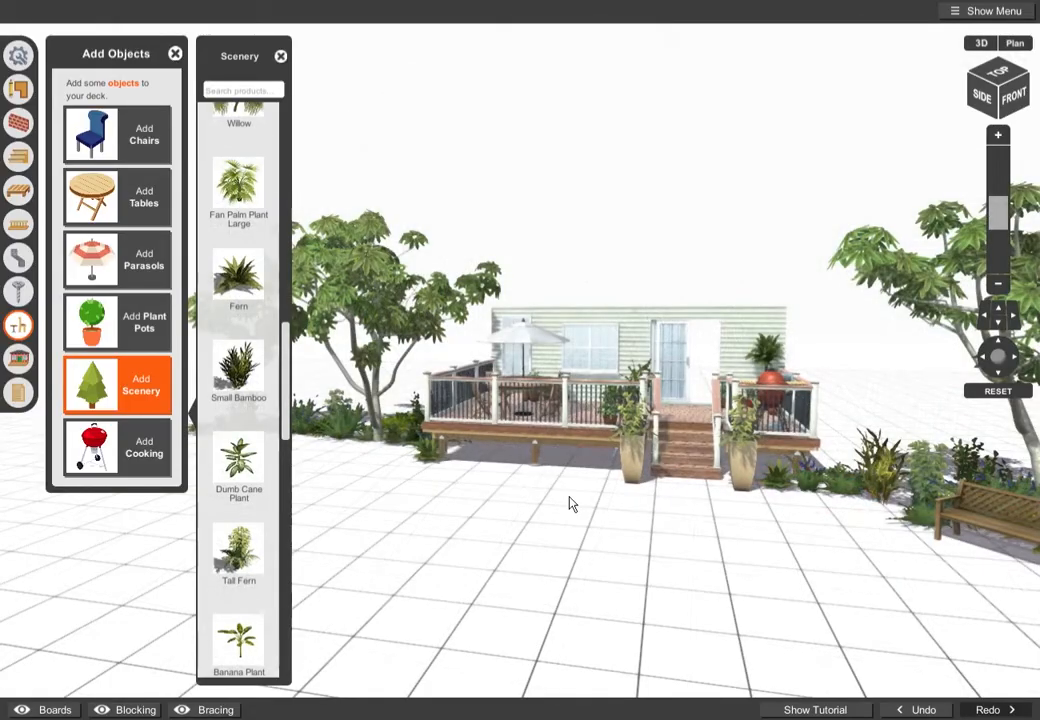
drag(634, 493, 472, 397)
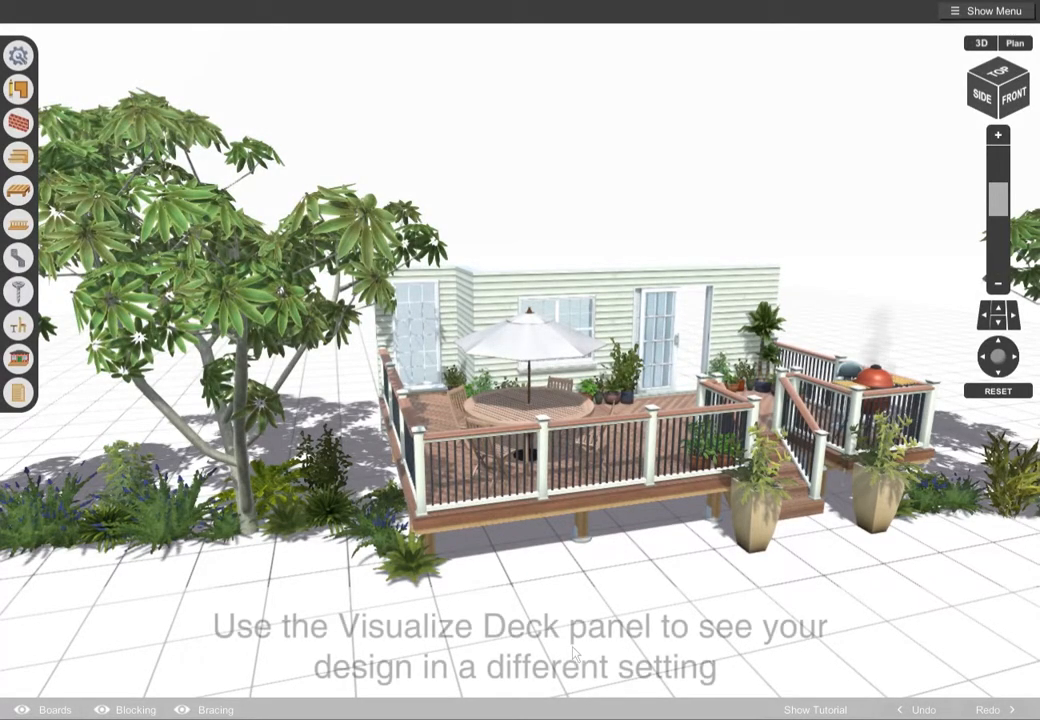
Step: From a deck-level view, try the beach, farm, river and lake environment backdrops, and settle on the suburban one with the houses
click(19, 358)
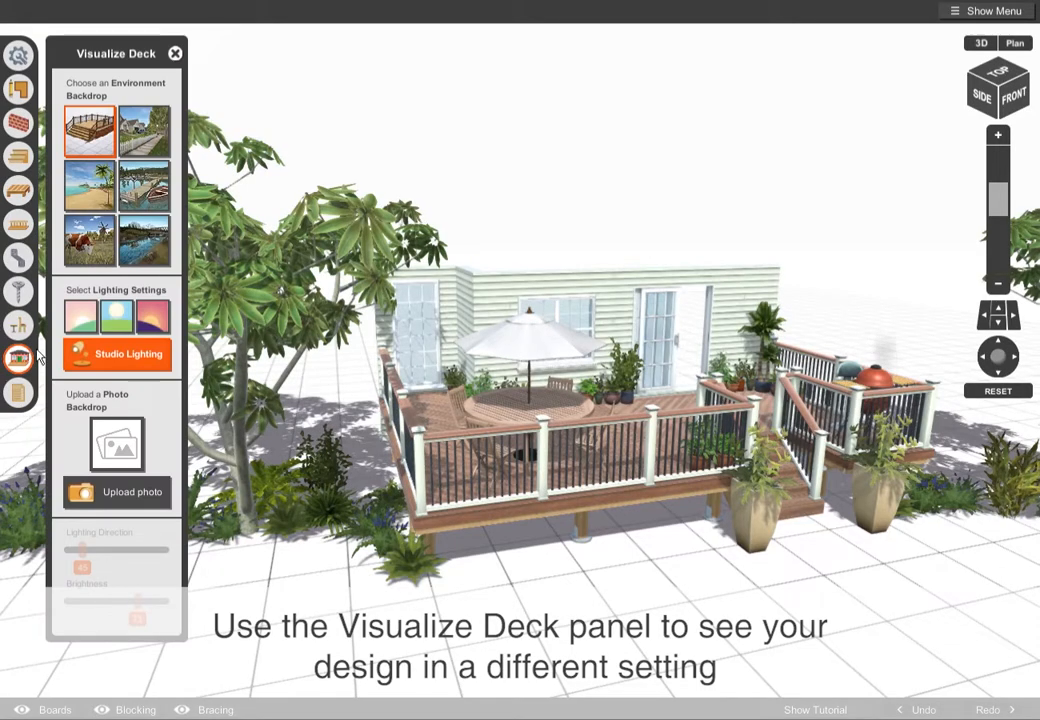
drag(799, 529, 139, 475)
drag(965, 483, 745, 474)
scroll(575, 375, up, 5)
drag(575, 375, 531, 374)
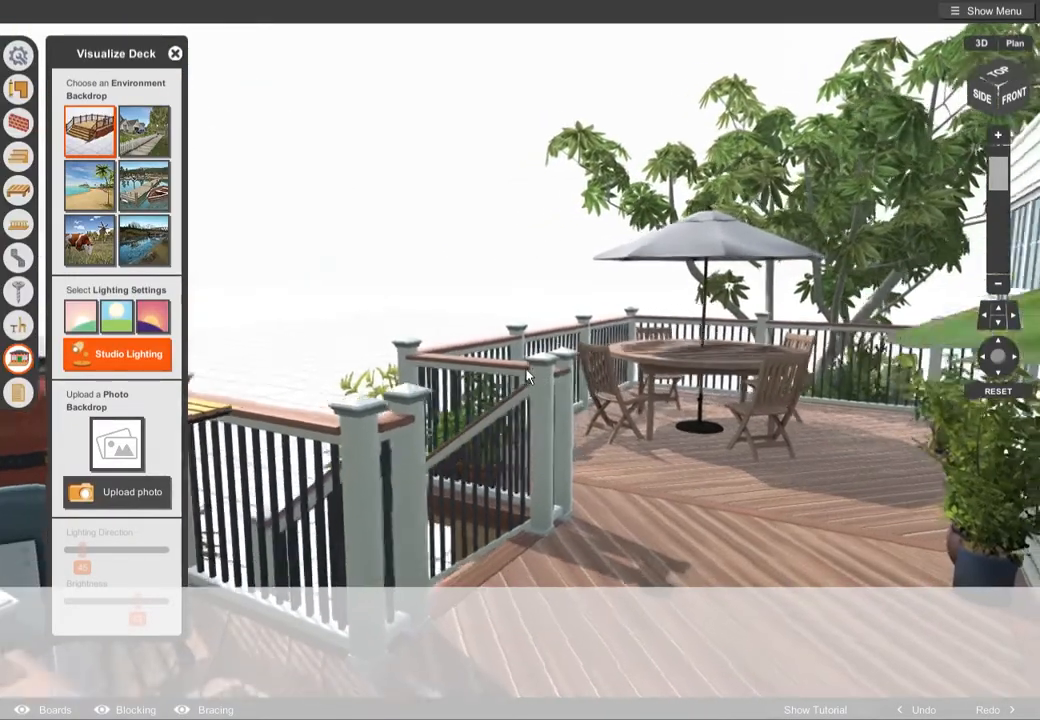
click(83, 173)
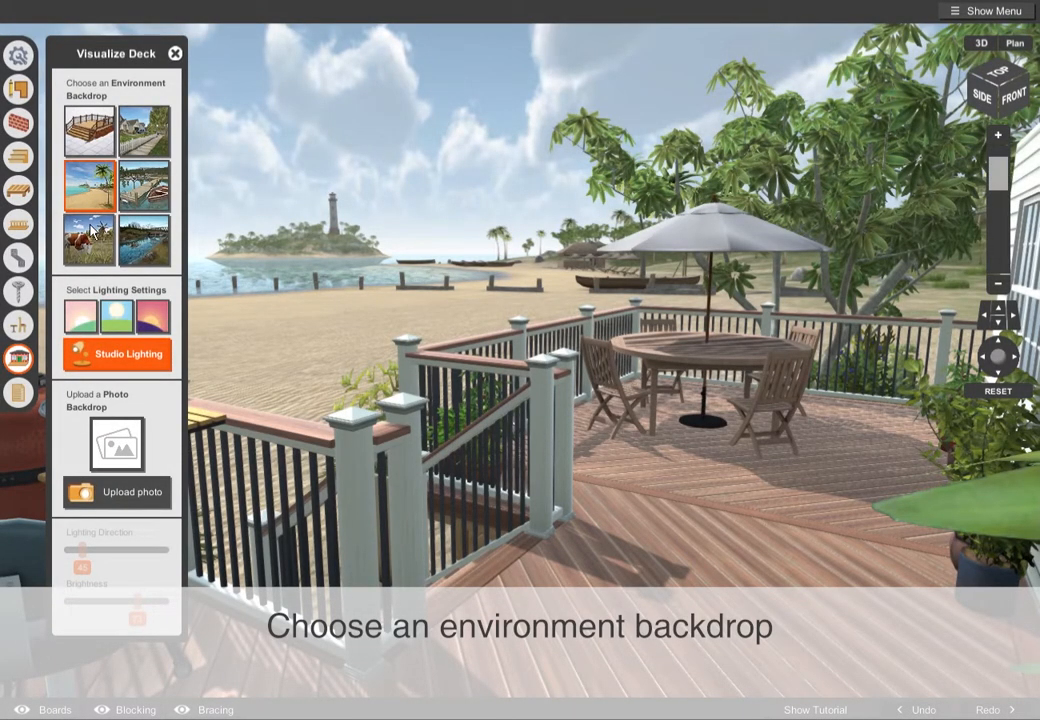
click(90, 231)
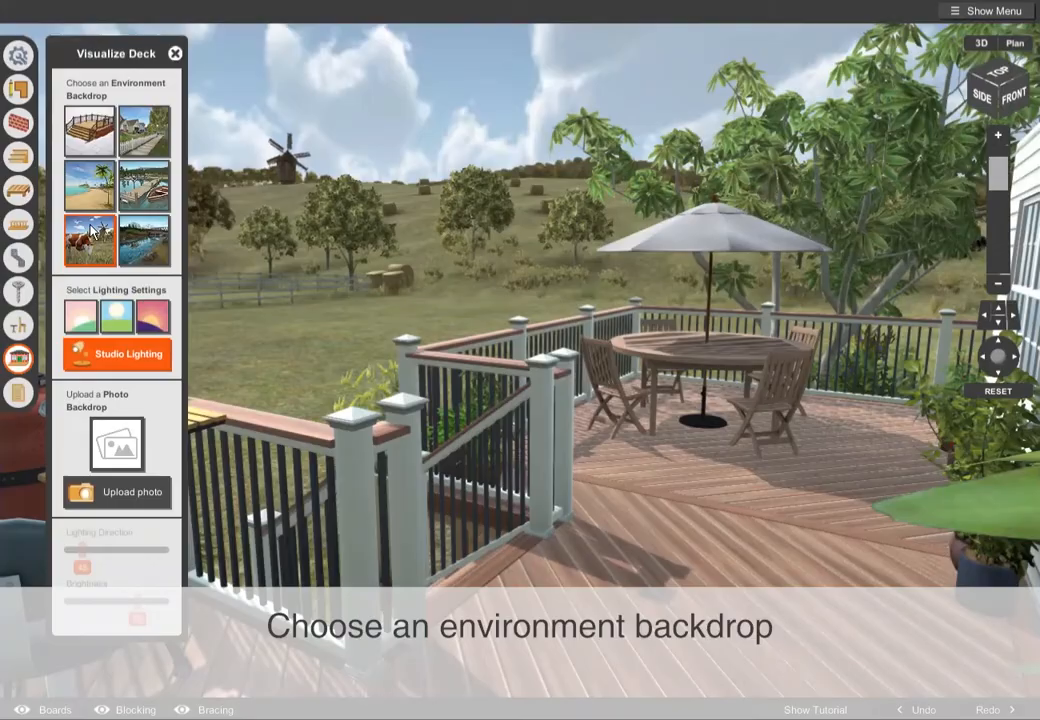
click(148, 236)
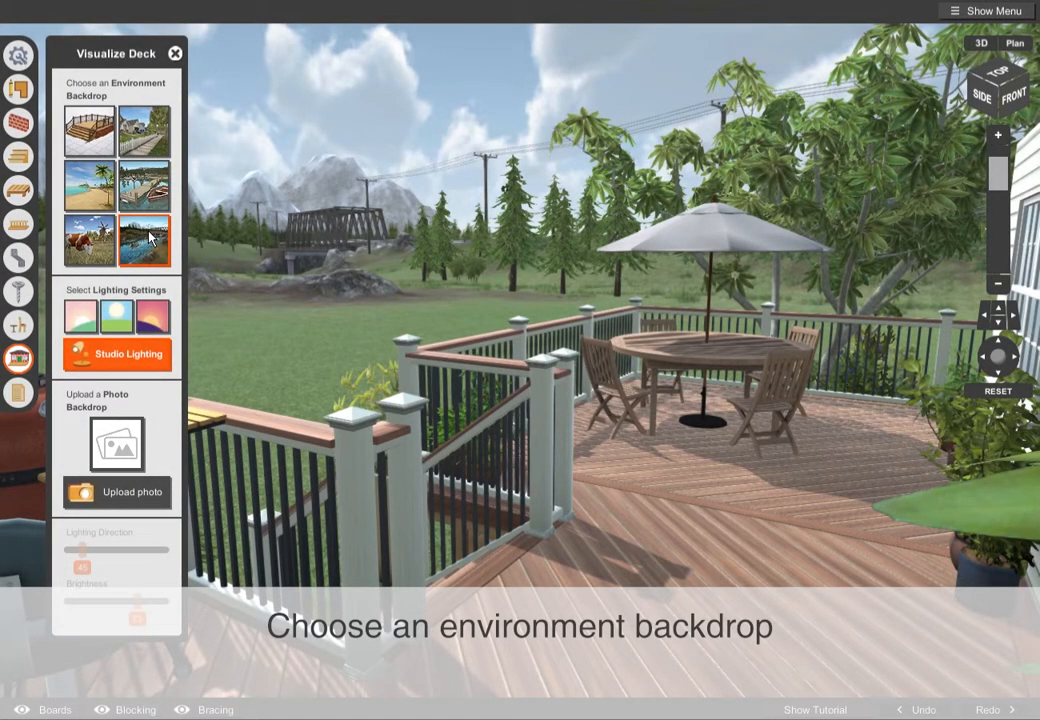
click(169, 180)
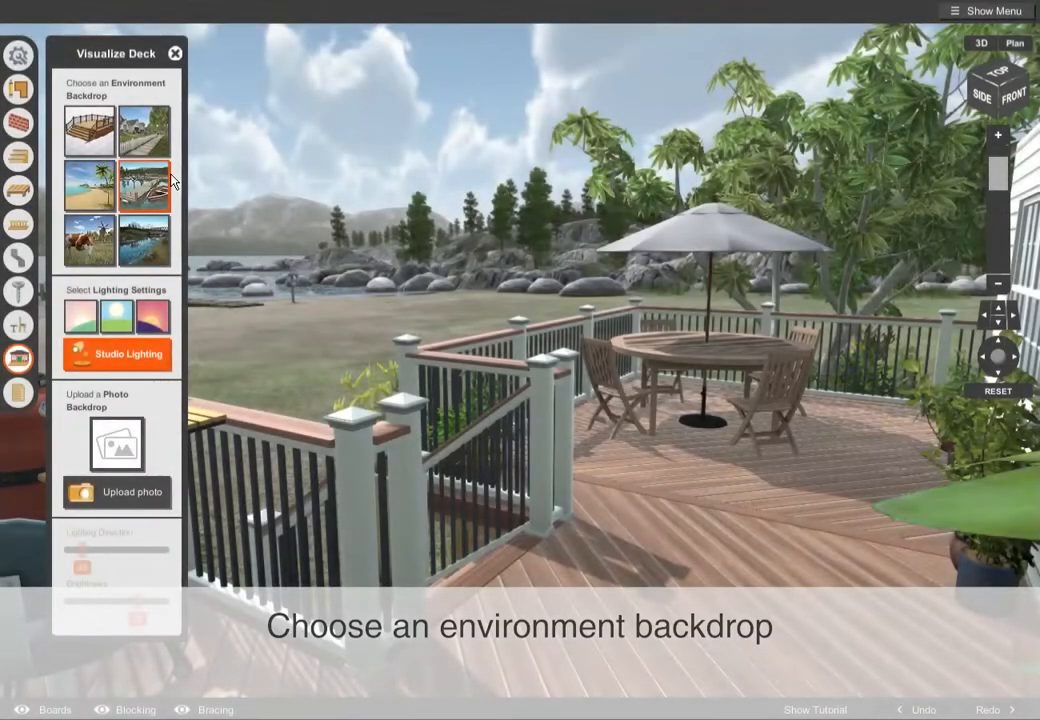
click(167, 121)
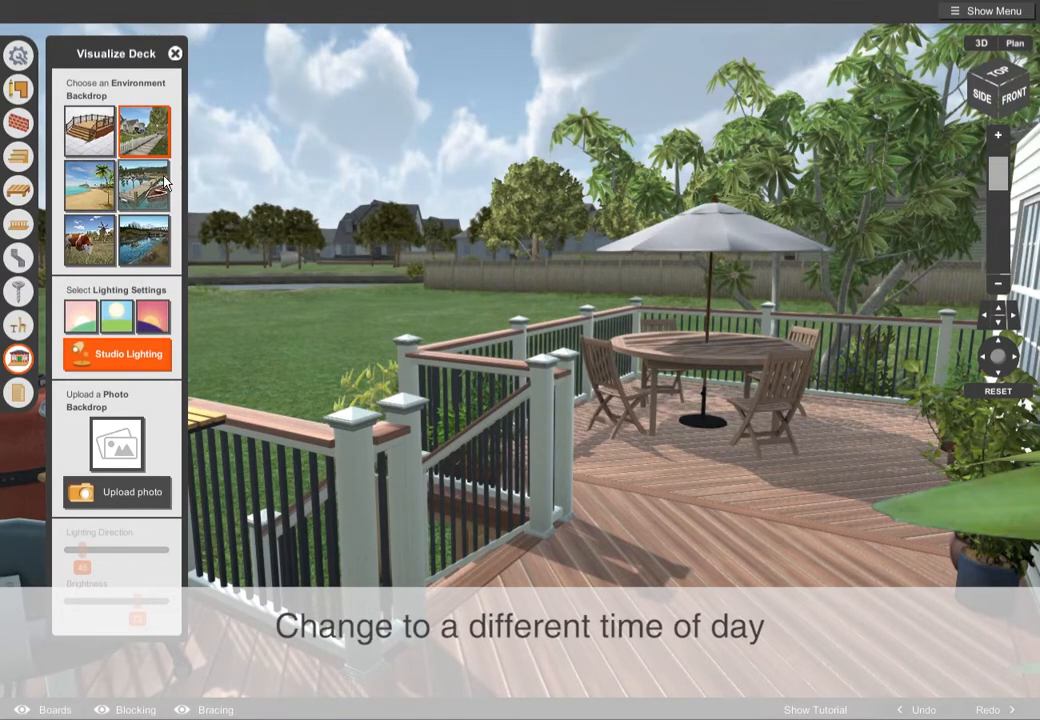
Step: Preview the sunrise and daytime lighting settings on the scene, and finish with the sunset lighting
click(88, 313)
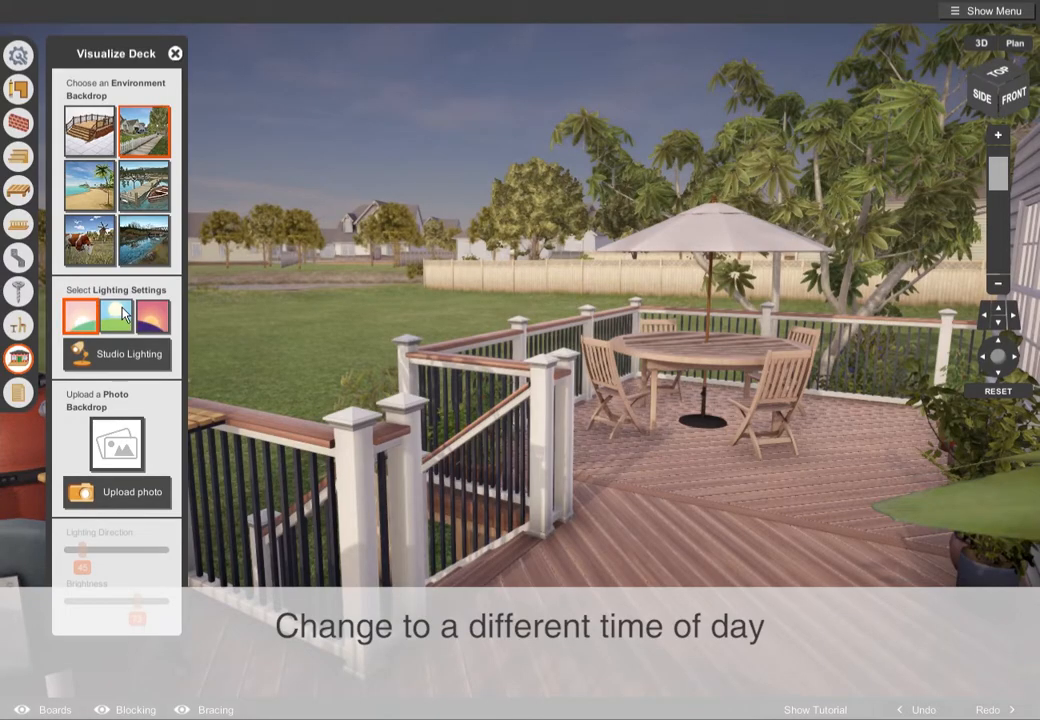
click(118, 314)
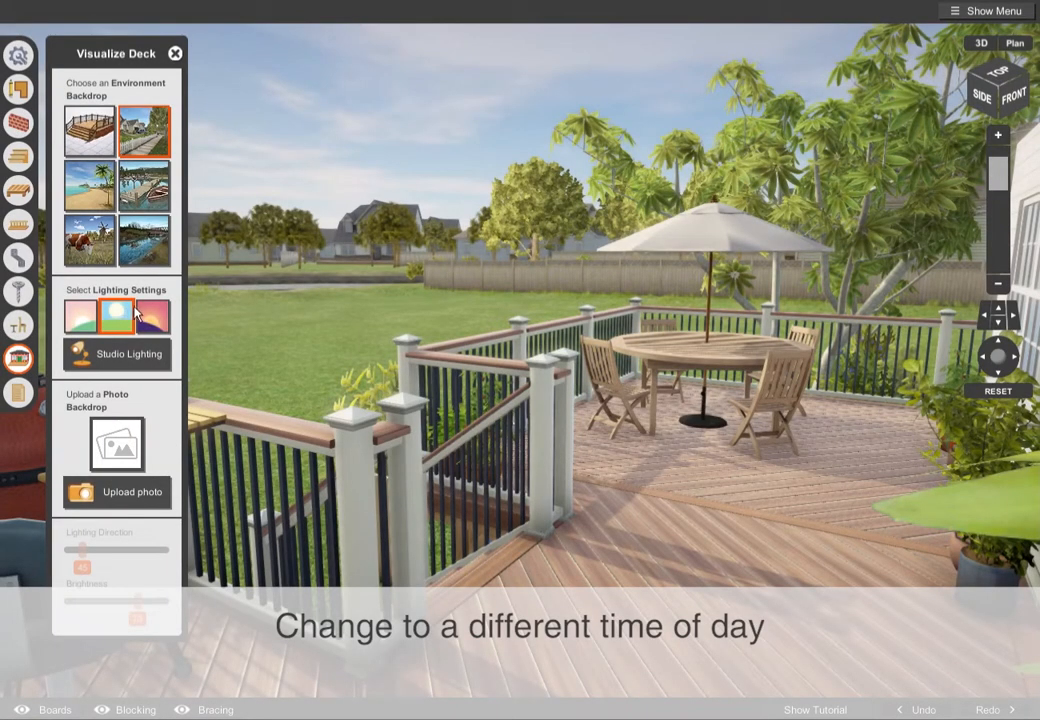
click(153, 315)
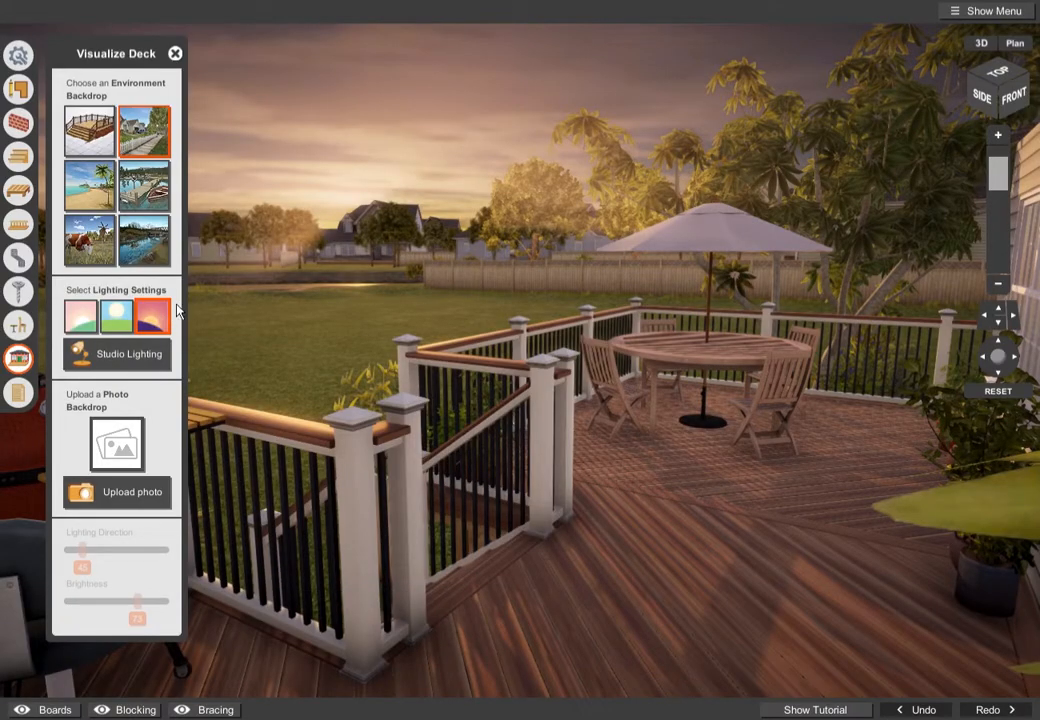
click(176, 53)
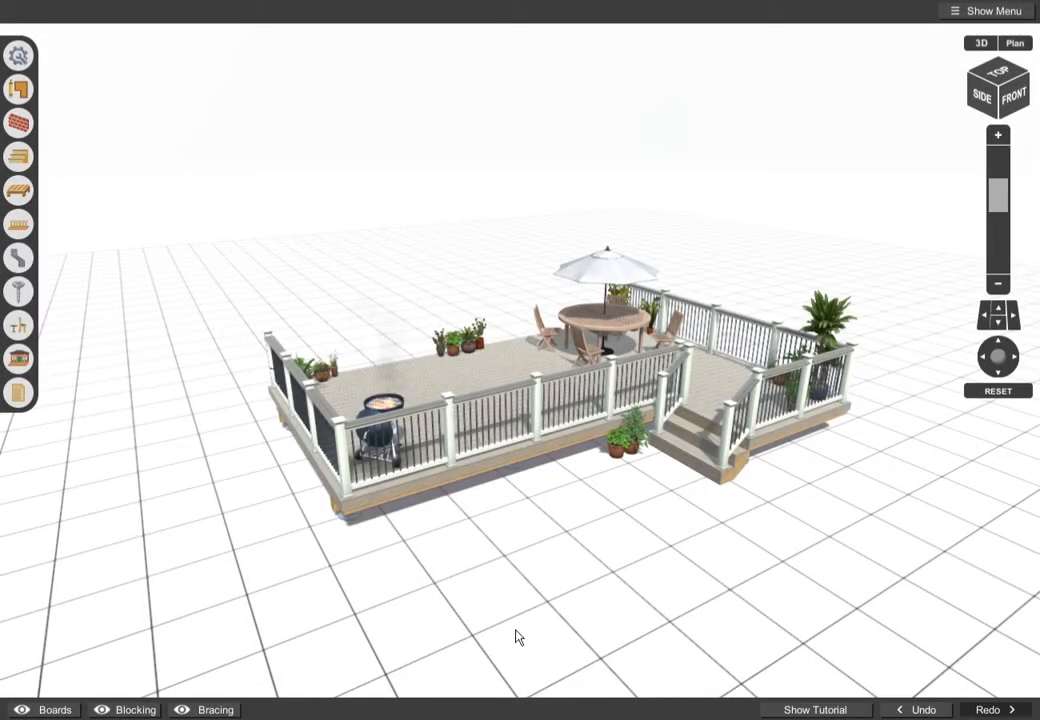
Step: Upload the My House photo as the backdrop of the grey deck design and align the deck with the house in it
click(19, 358)
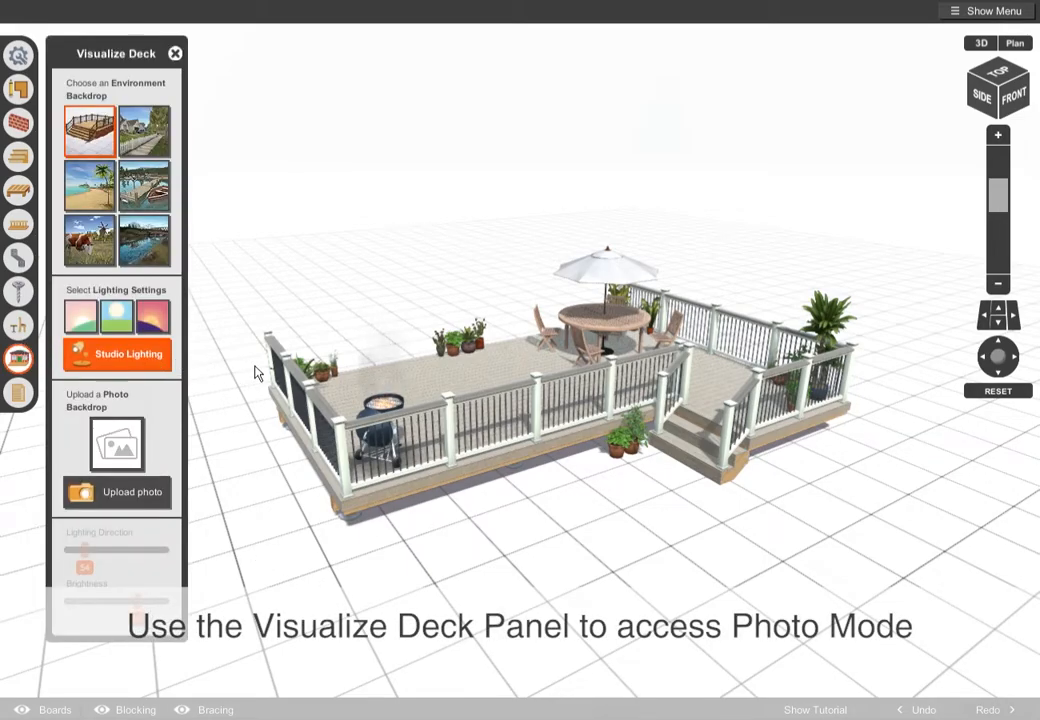
click(160, 488)
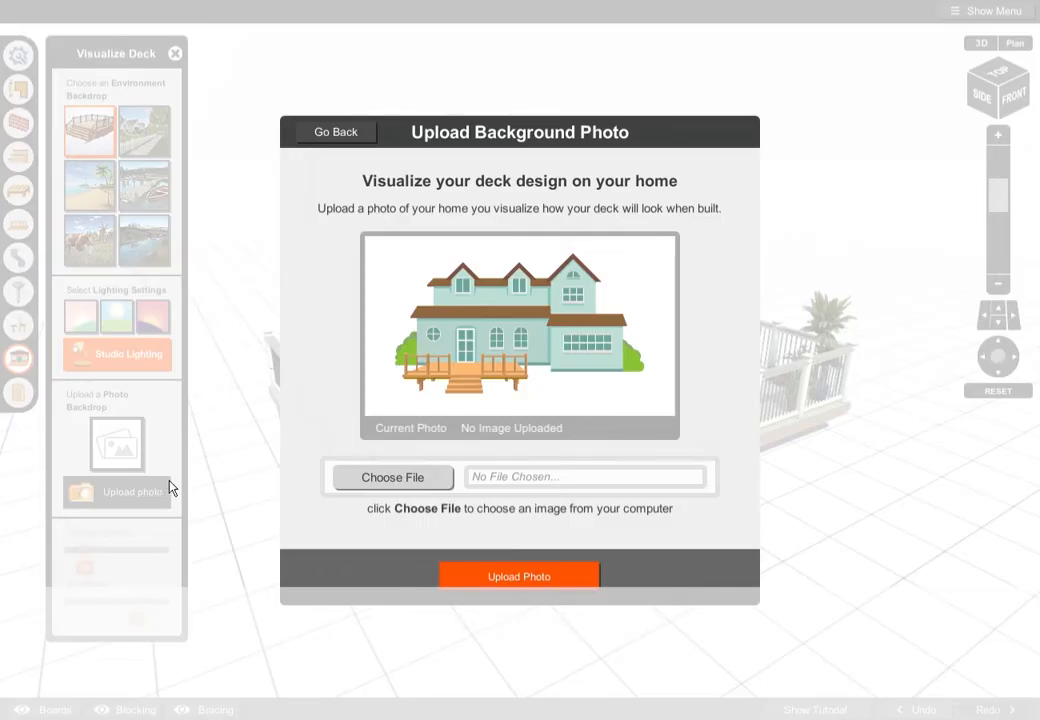
click(376, 479)
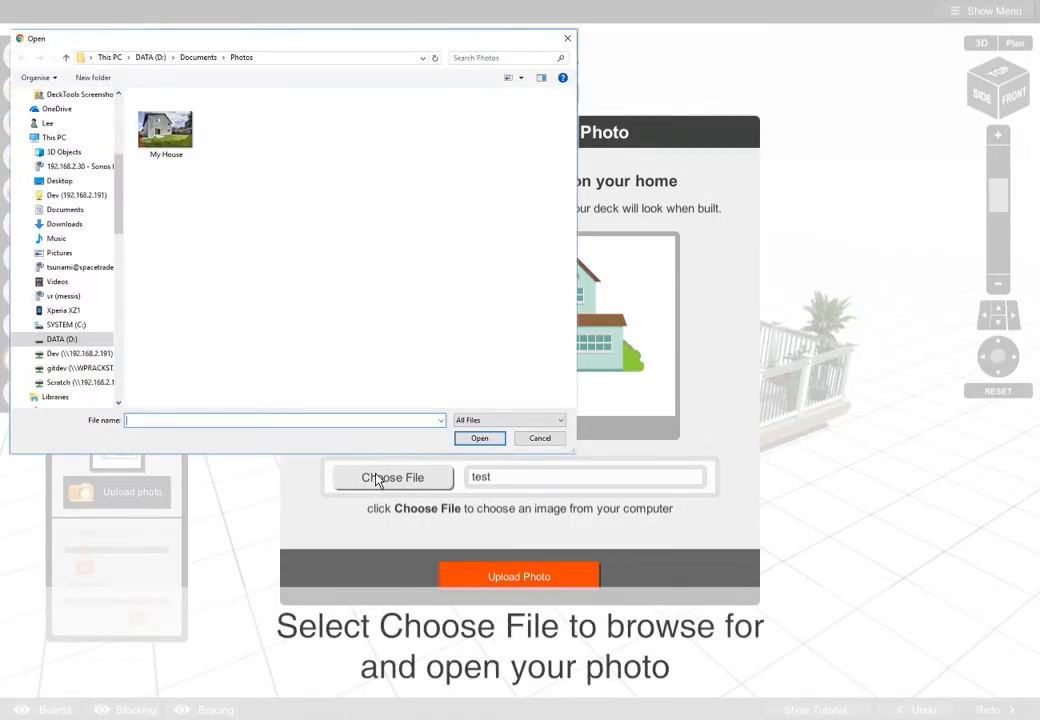
click(176, 142)
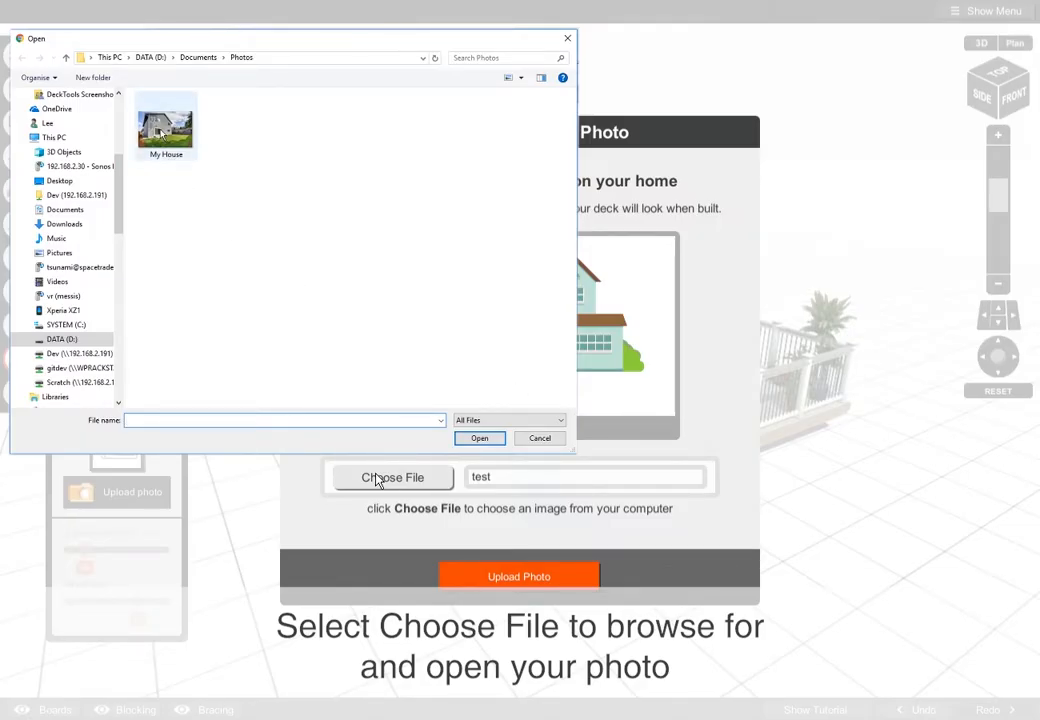
click(478, 441)
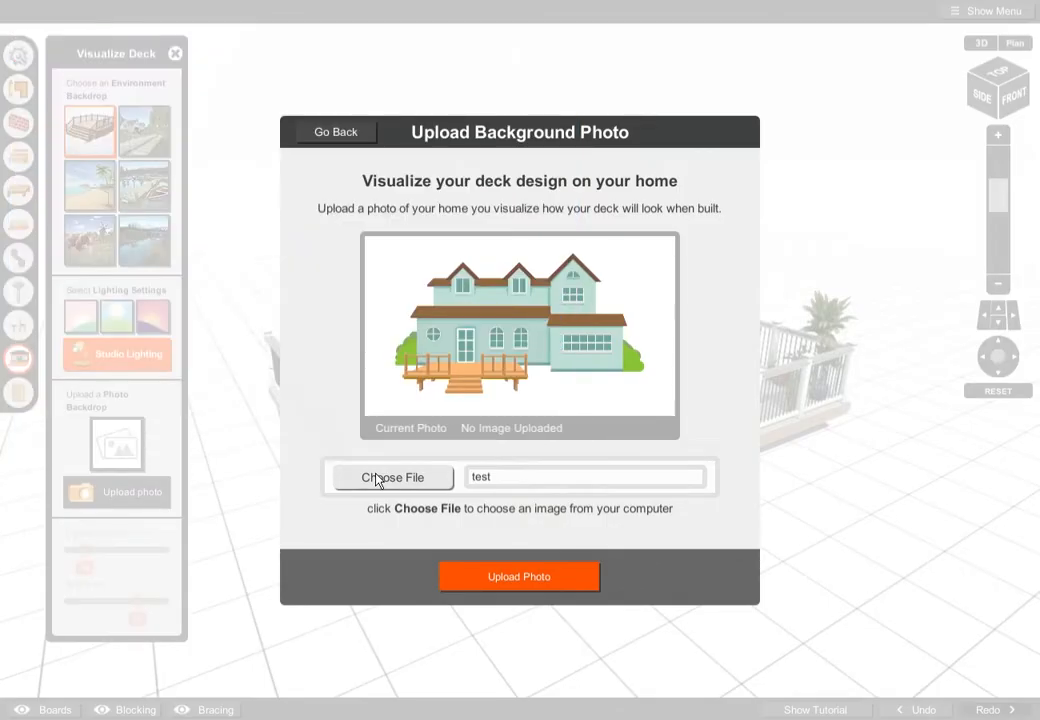
click(477, 575)
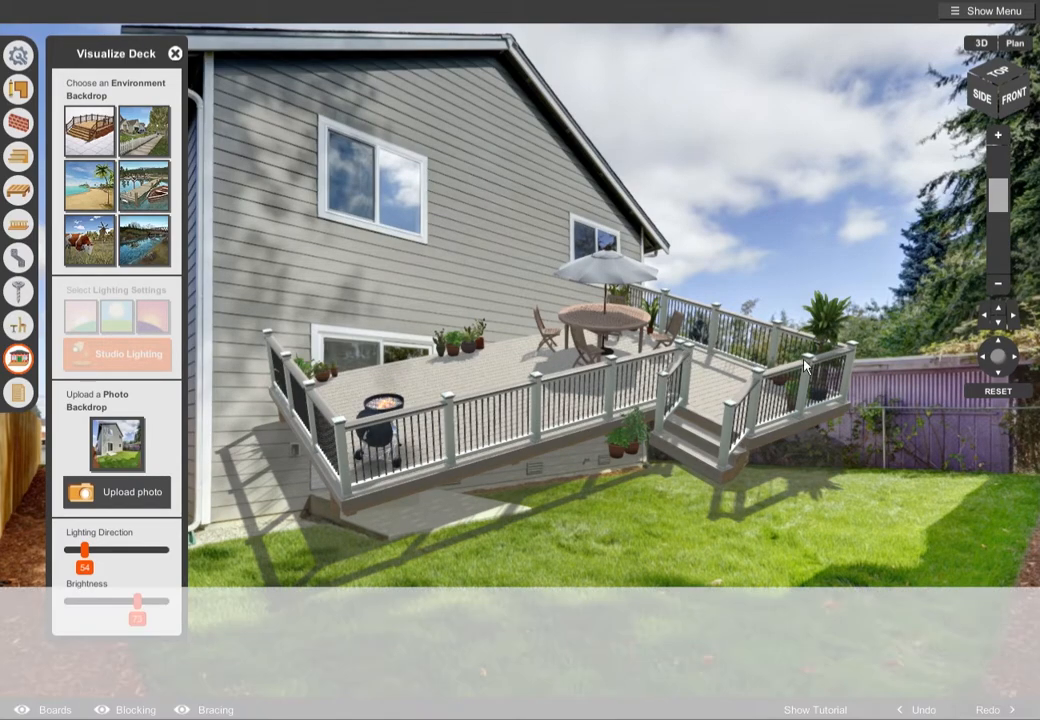
drag(572, 525, 606, 443)
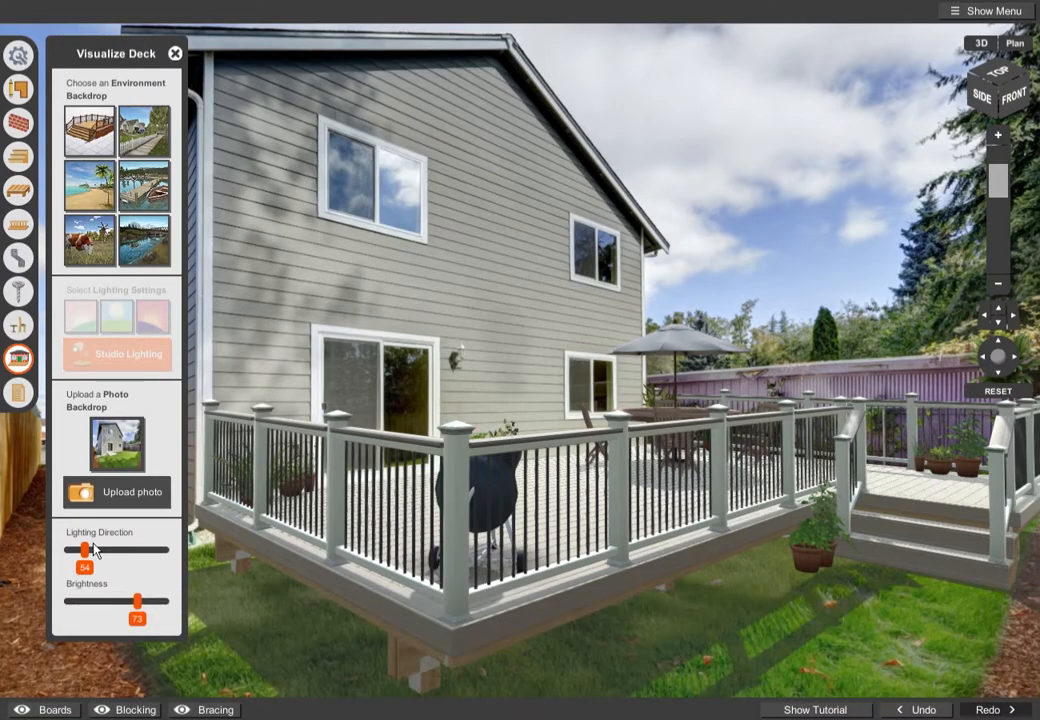
Step: Match the deck's light to the house photo with lighting direction 153 and brightness 68
drag(93, 551, 117, 550)
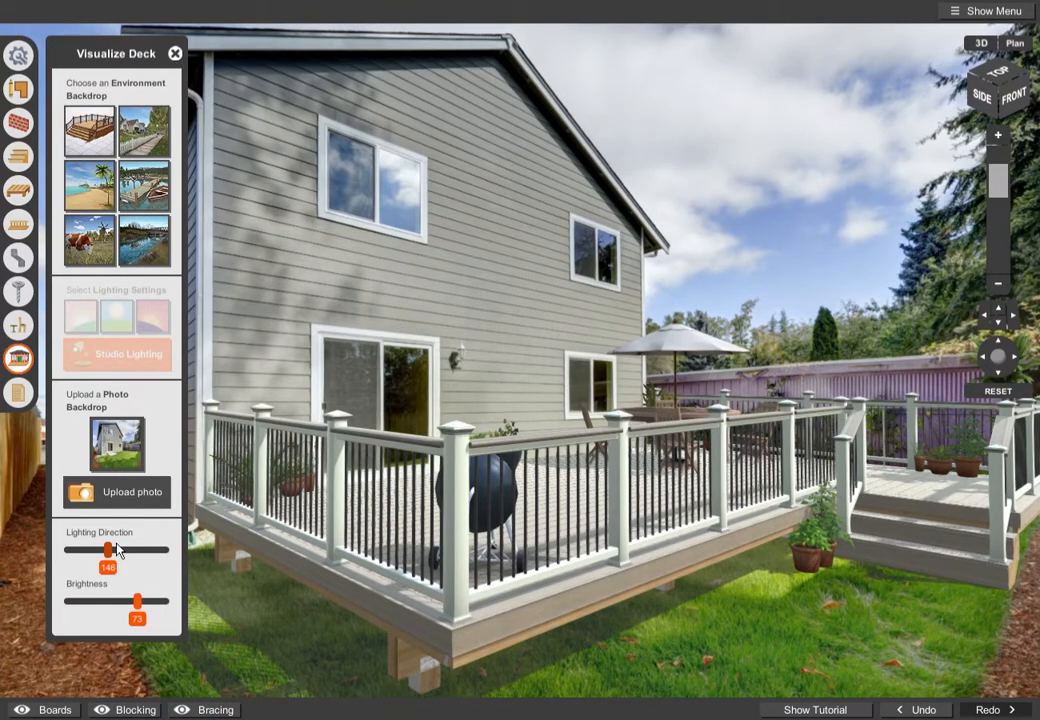
drag(117, 550, 119, 550)
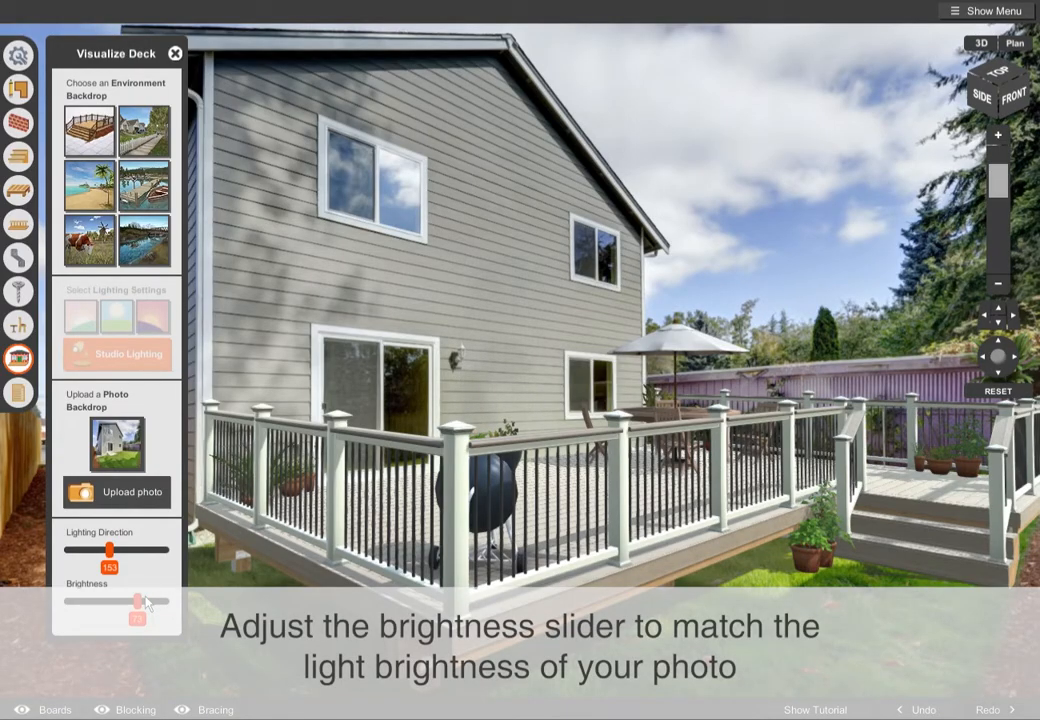
mouse_move(146, 601)
mouse_down()
mouse_move(111, 600)
mouse_move(142, 594)
mouse_up()
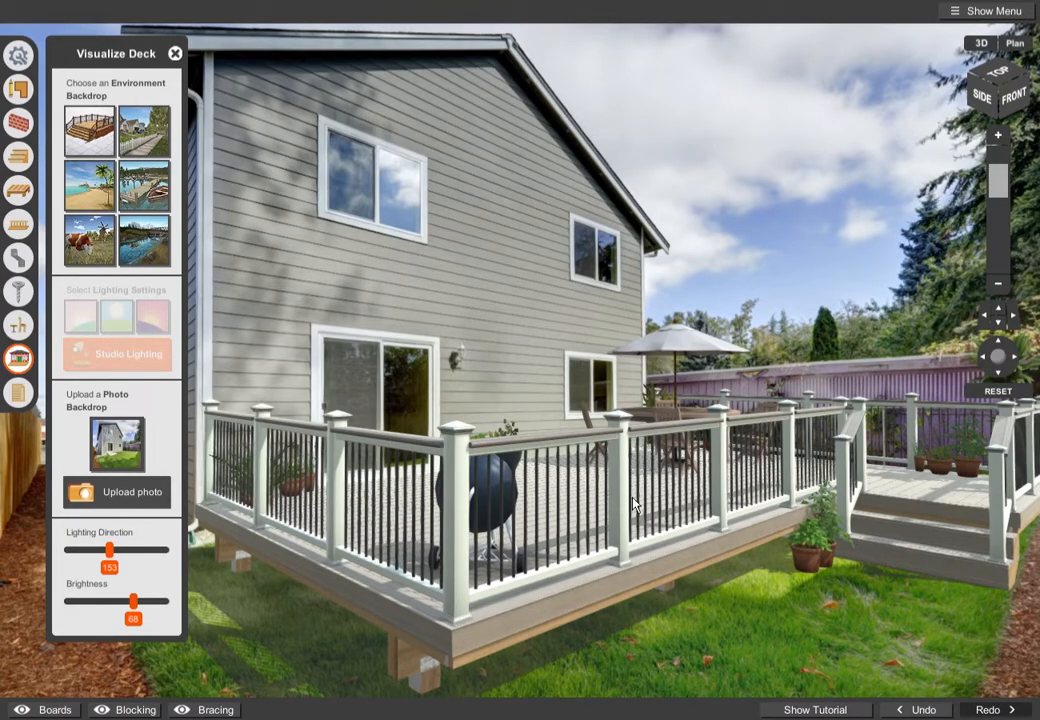
click(177, 53)
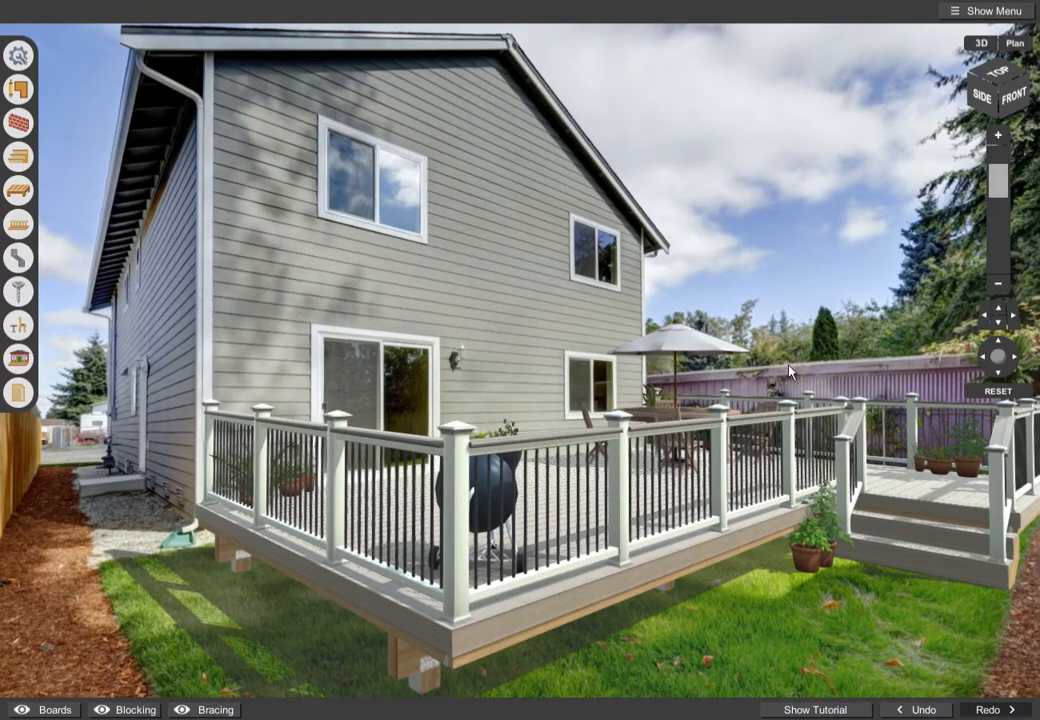